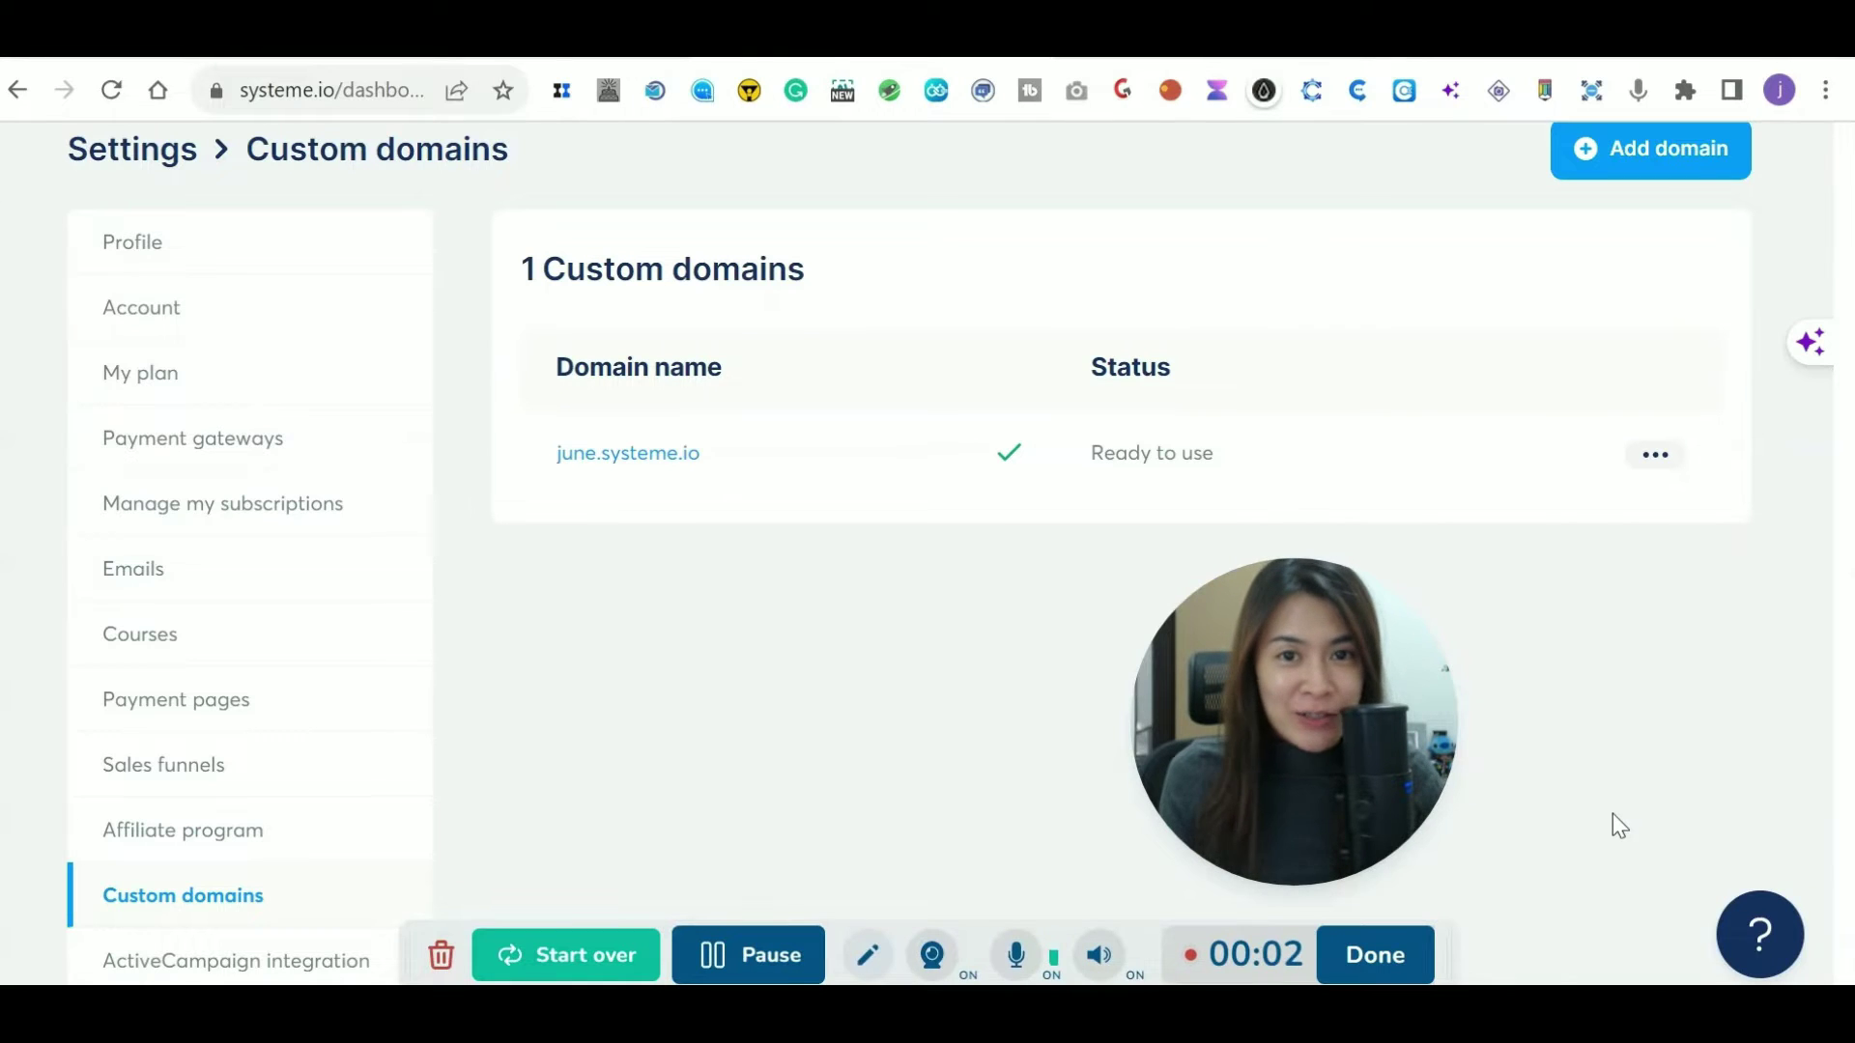
# Go to the systeme.io account settings' Custom domains section.
pyautogui.moveTo(1369, 707)
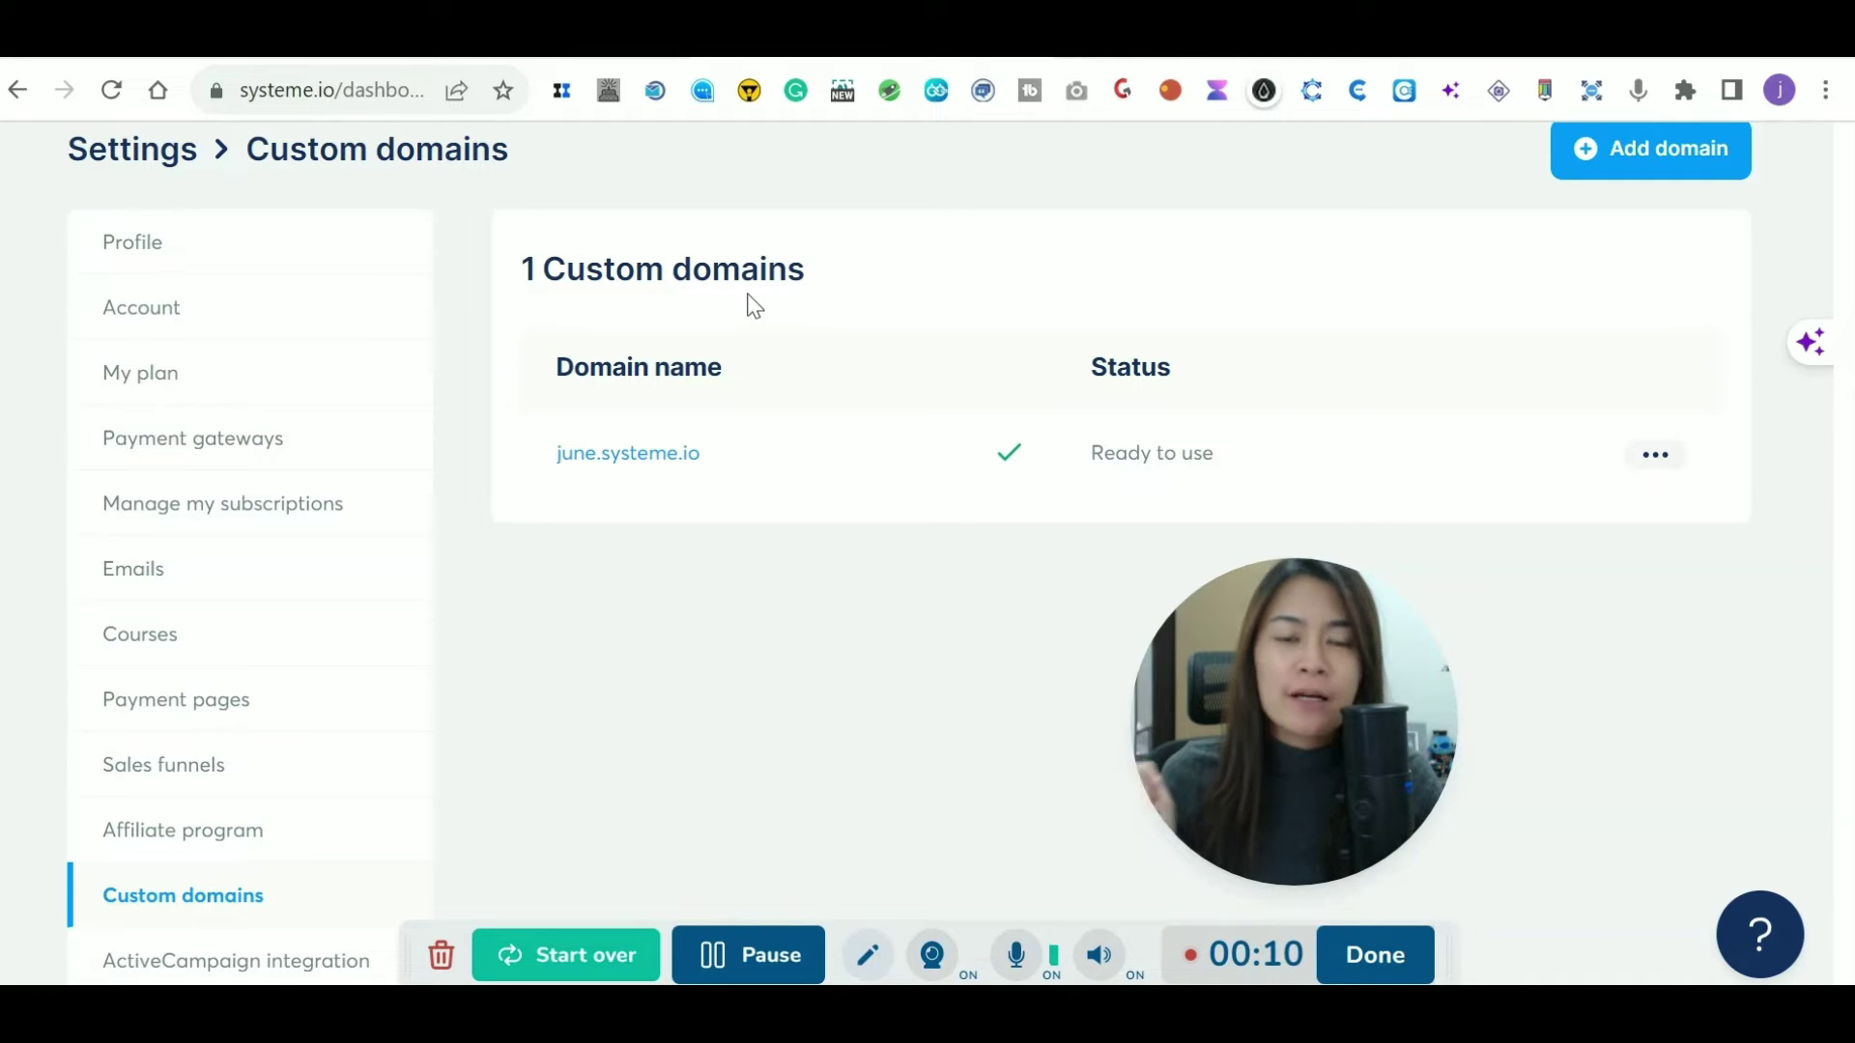
pyautogui.scroll(2, 749, 302)
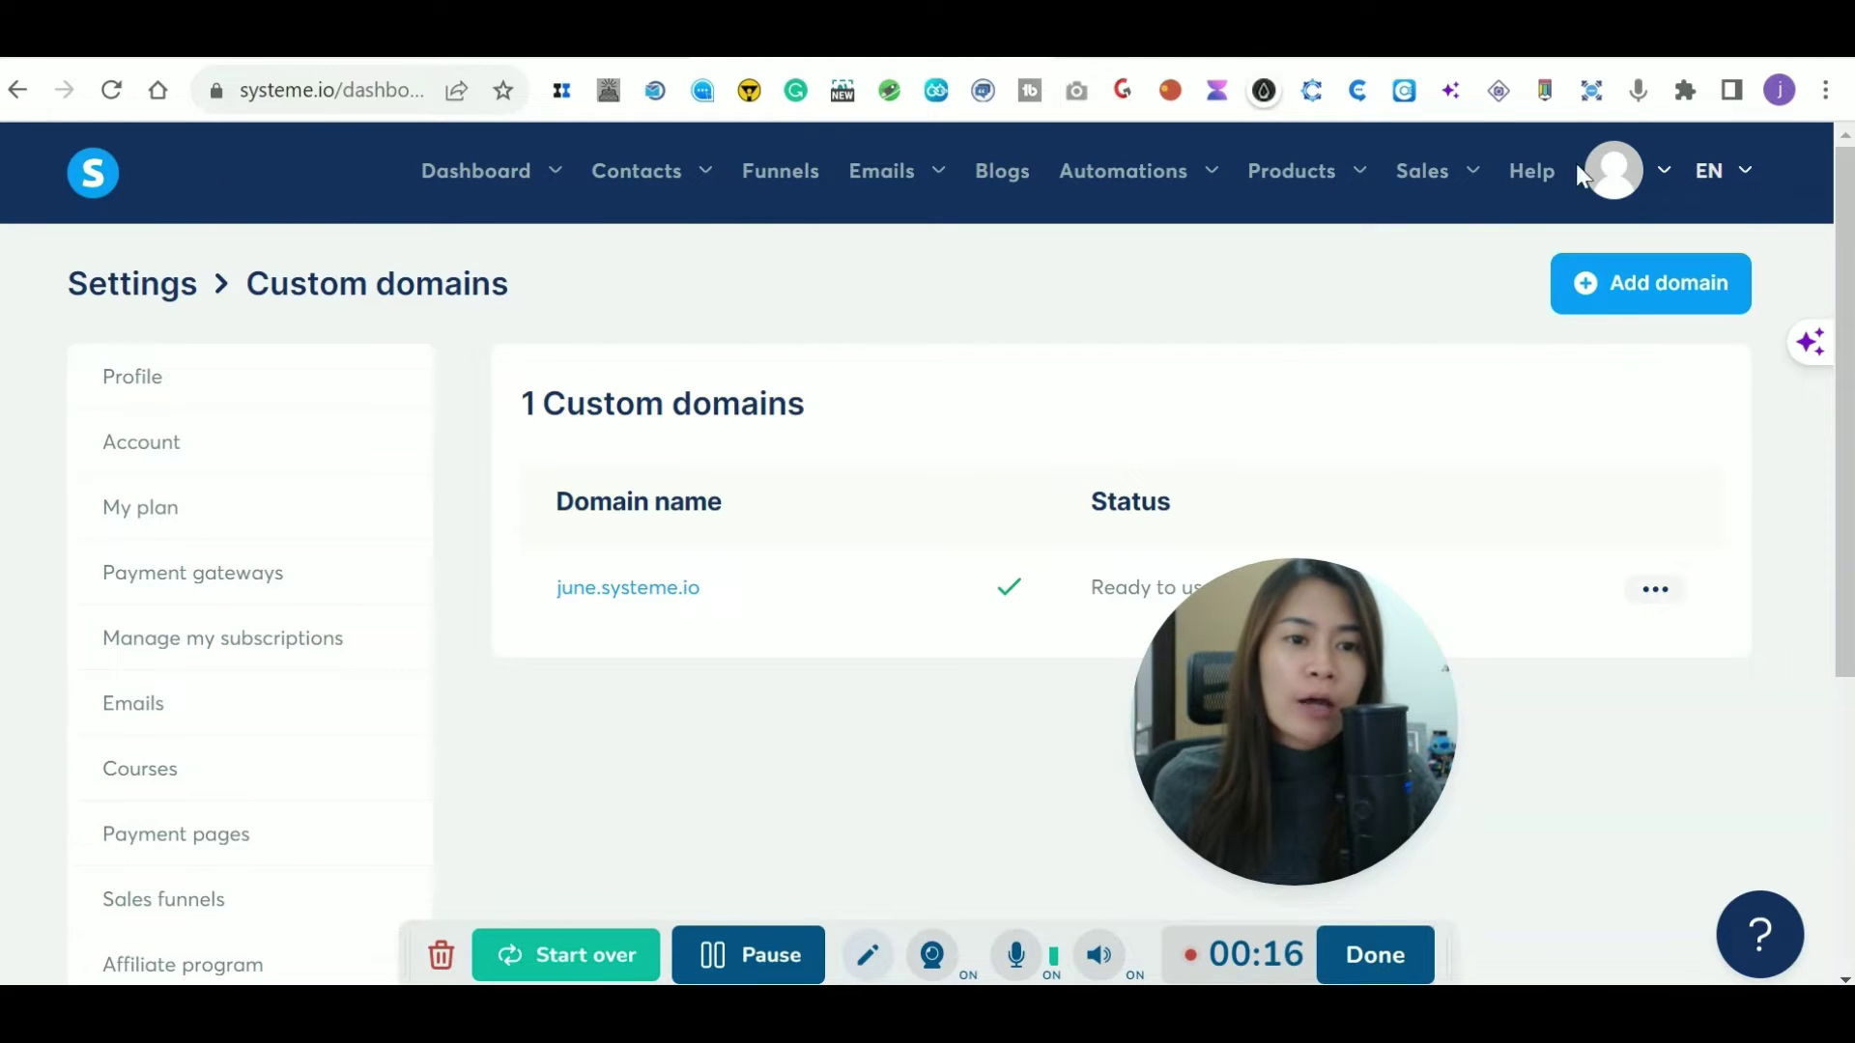
pyautogui.click(1633, 186)
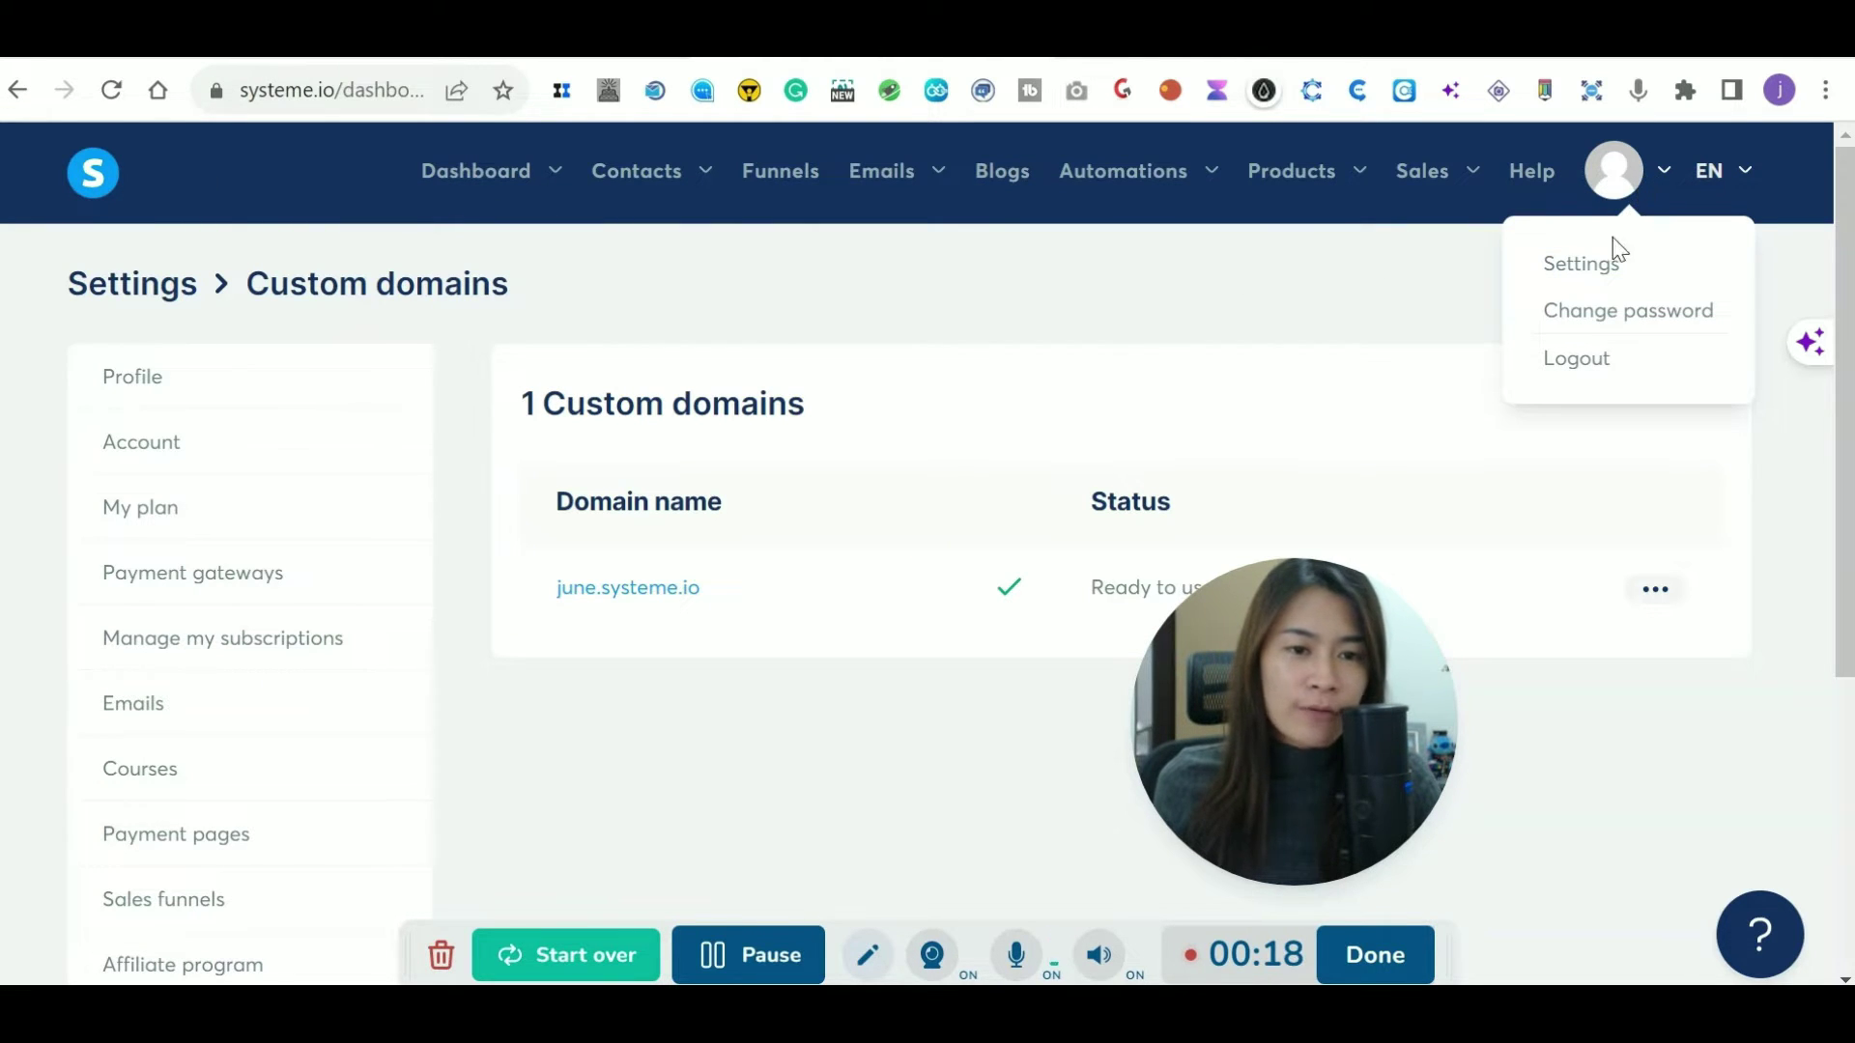
pyautogui.click(1594, 264)
pyautogui.scroll(-1, 1600, 272)
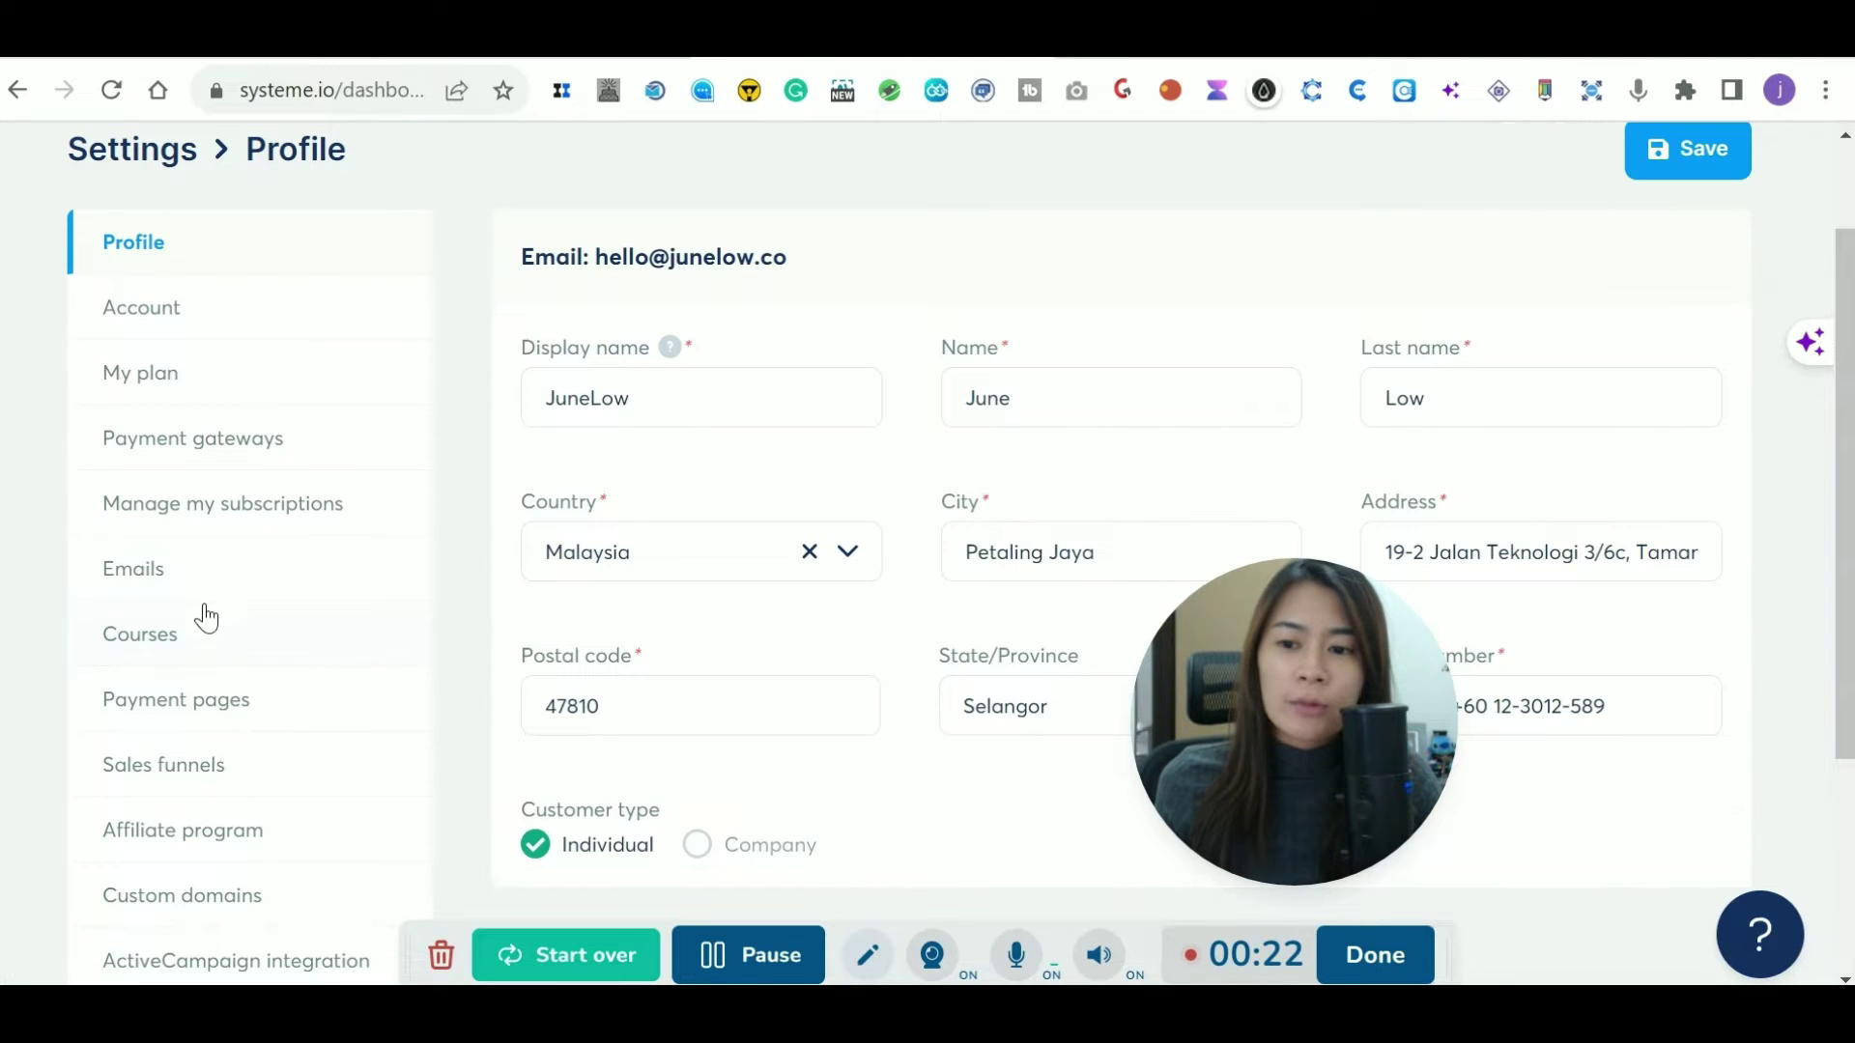
pyautogui.scroll(-3, 174, 627)
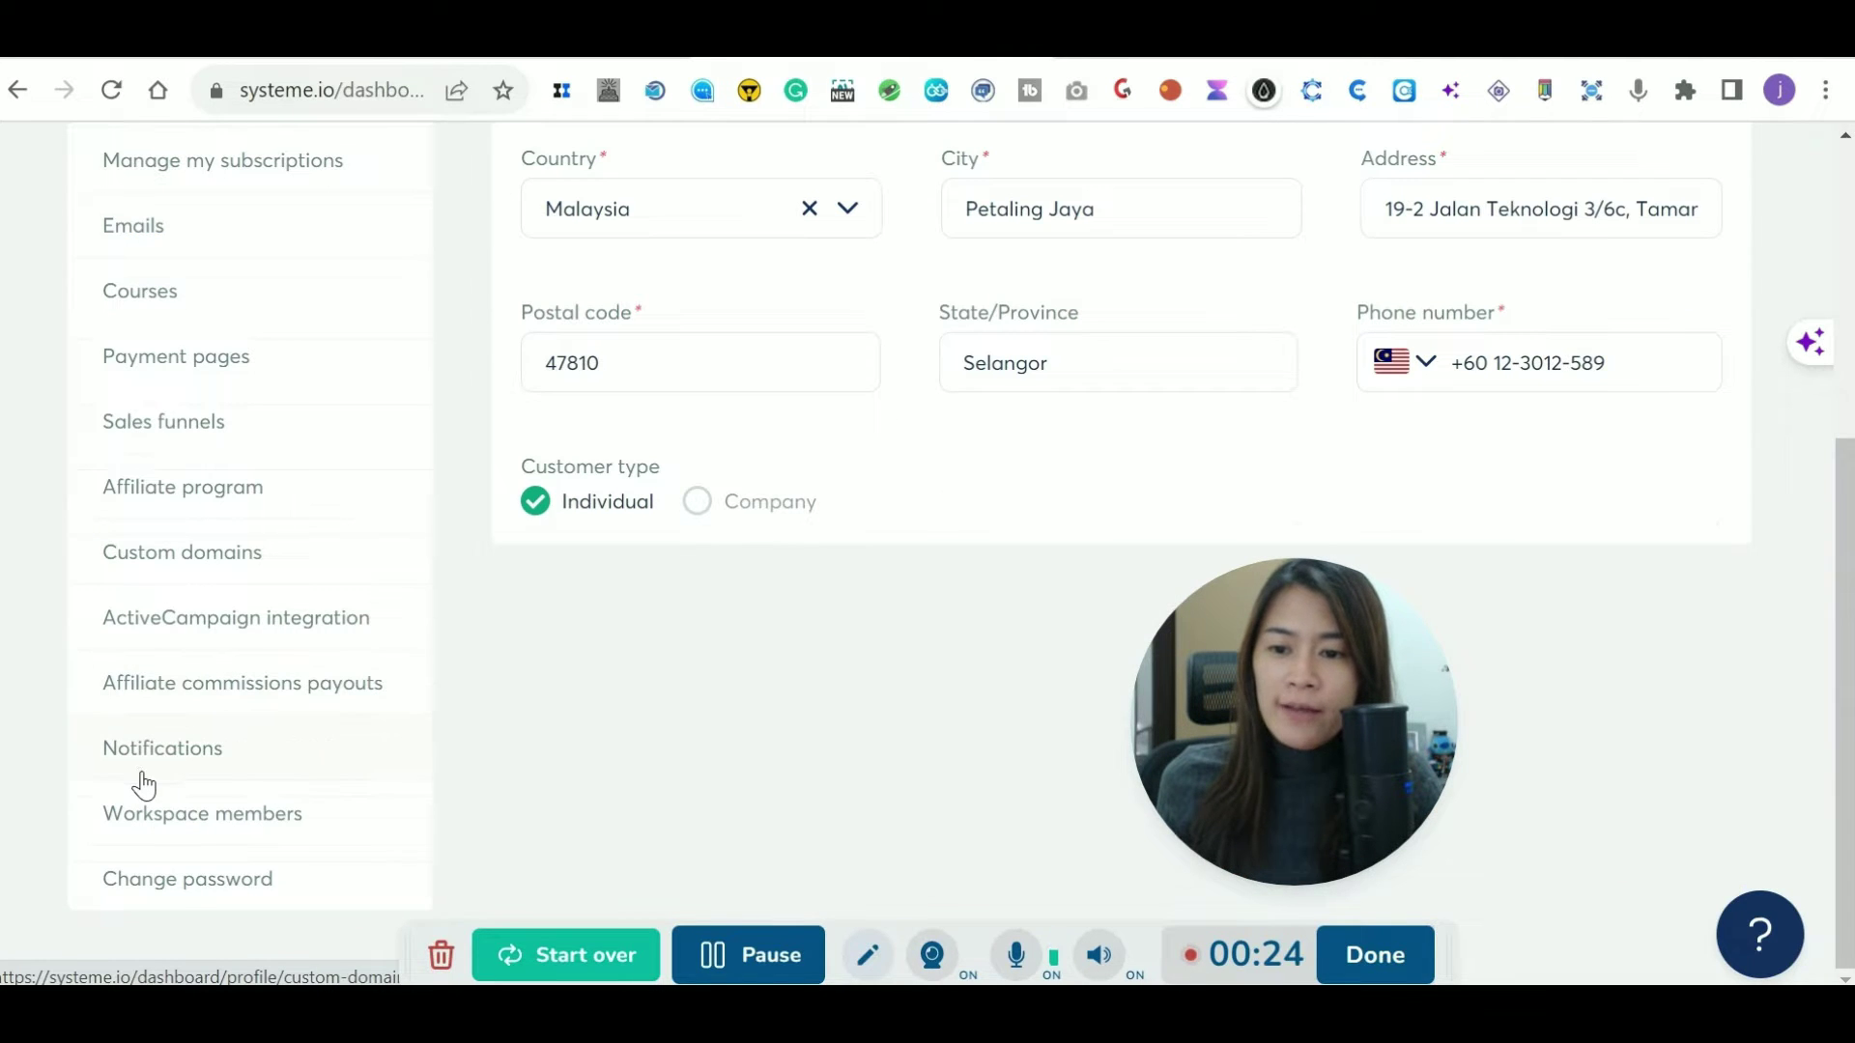
pyautogui.scroll(1, 136, 779)
pyautogui.click(174, 712)
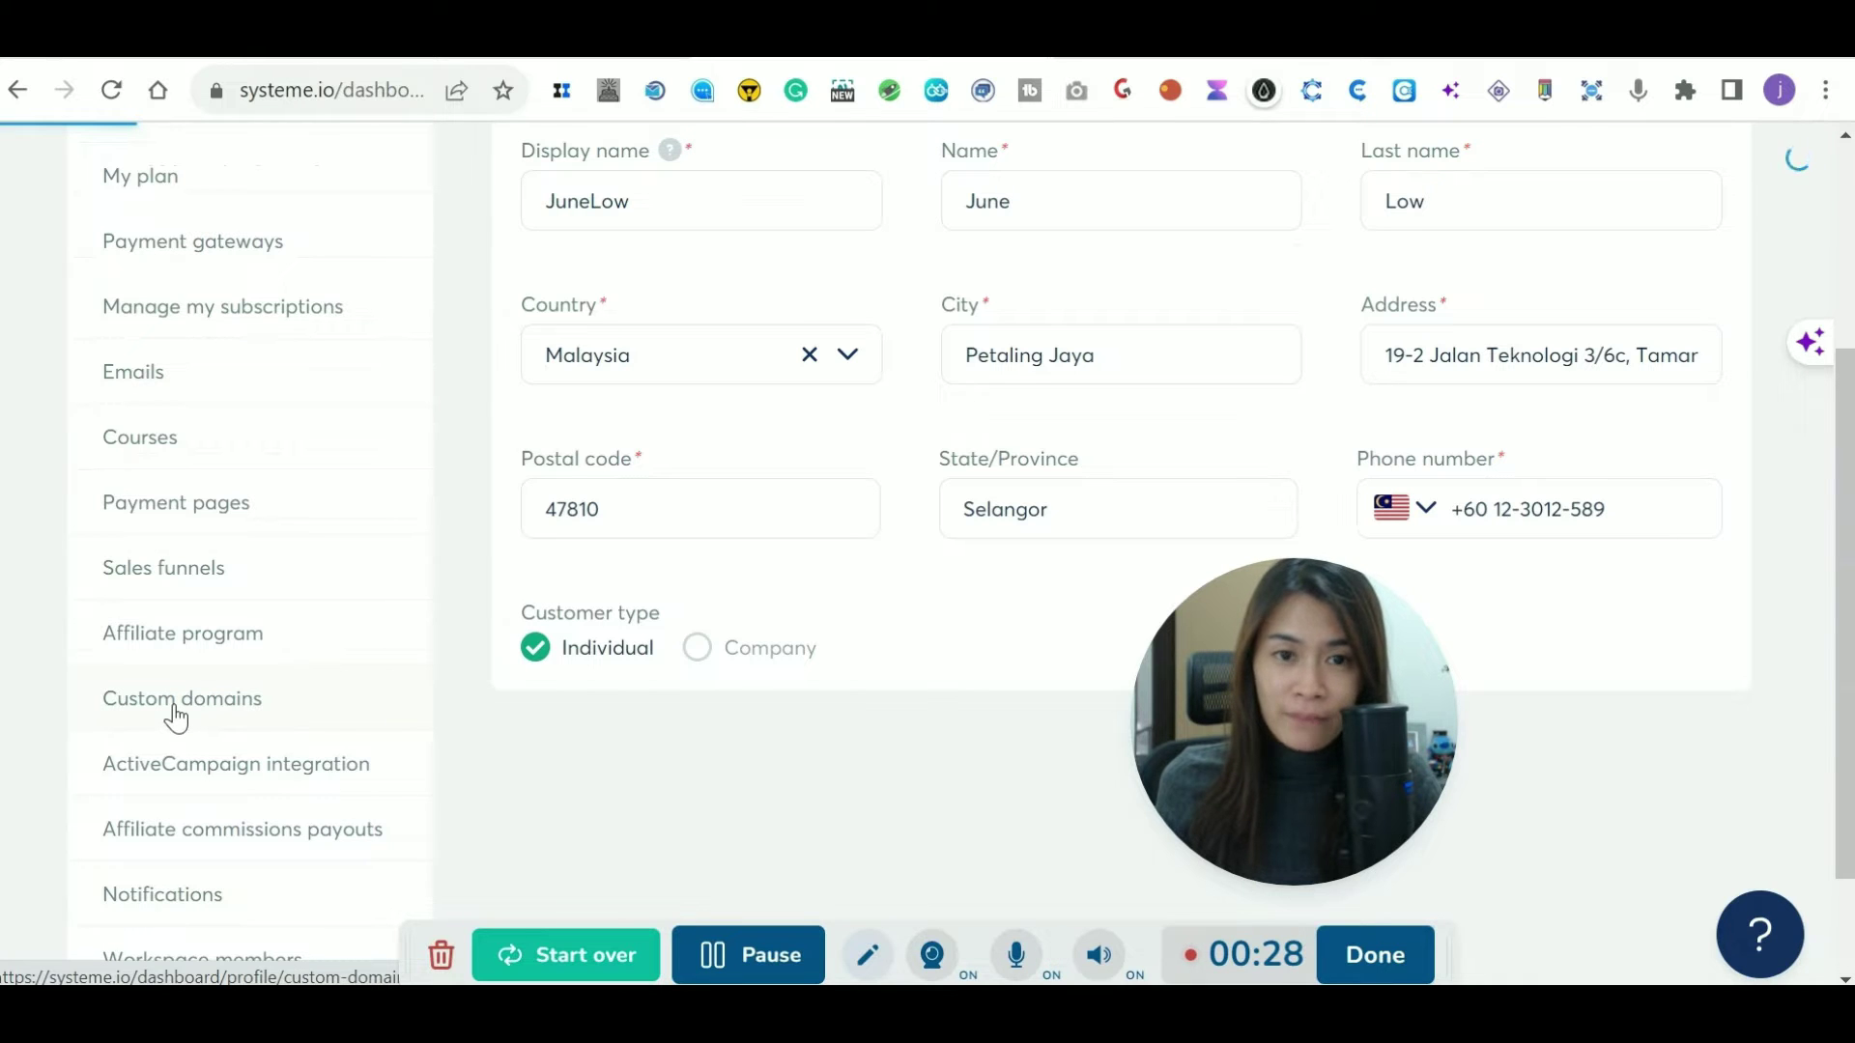
pyautogui.moveTo(1290, 711); pyautogui.dragTo(1600, 736)
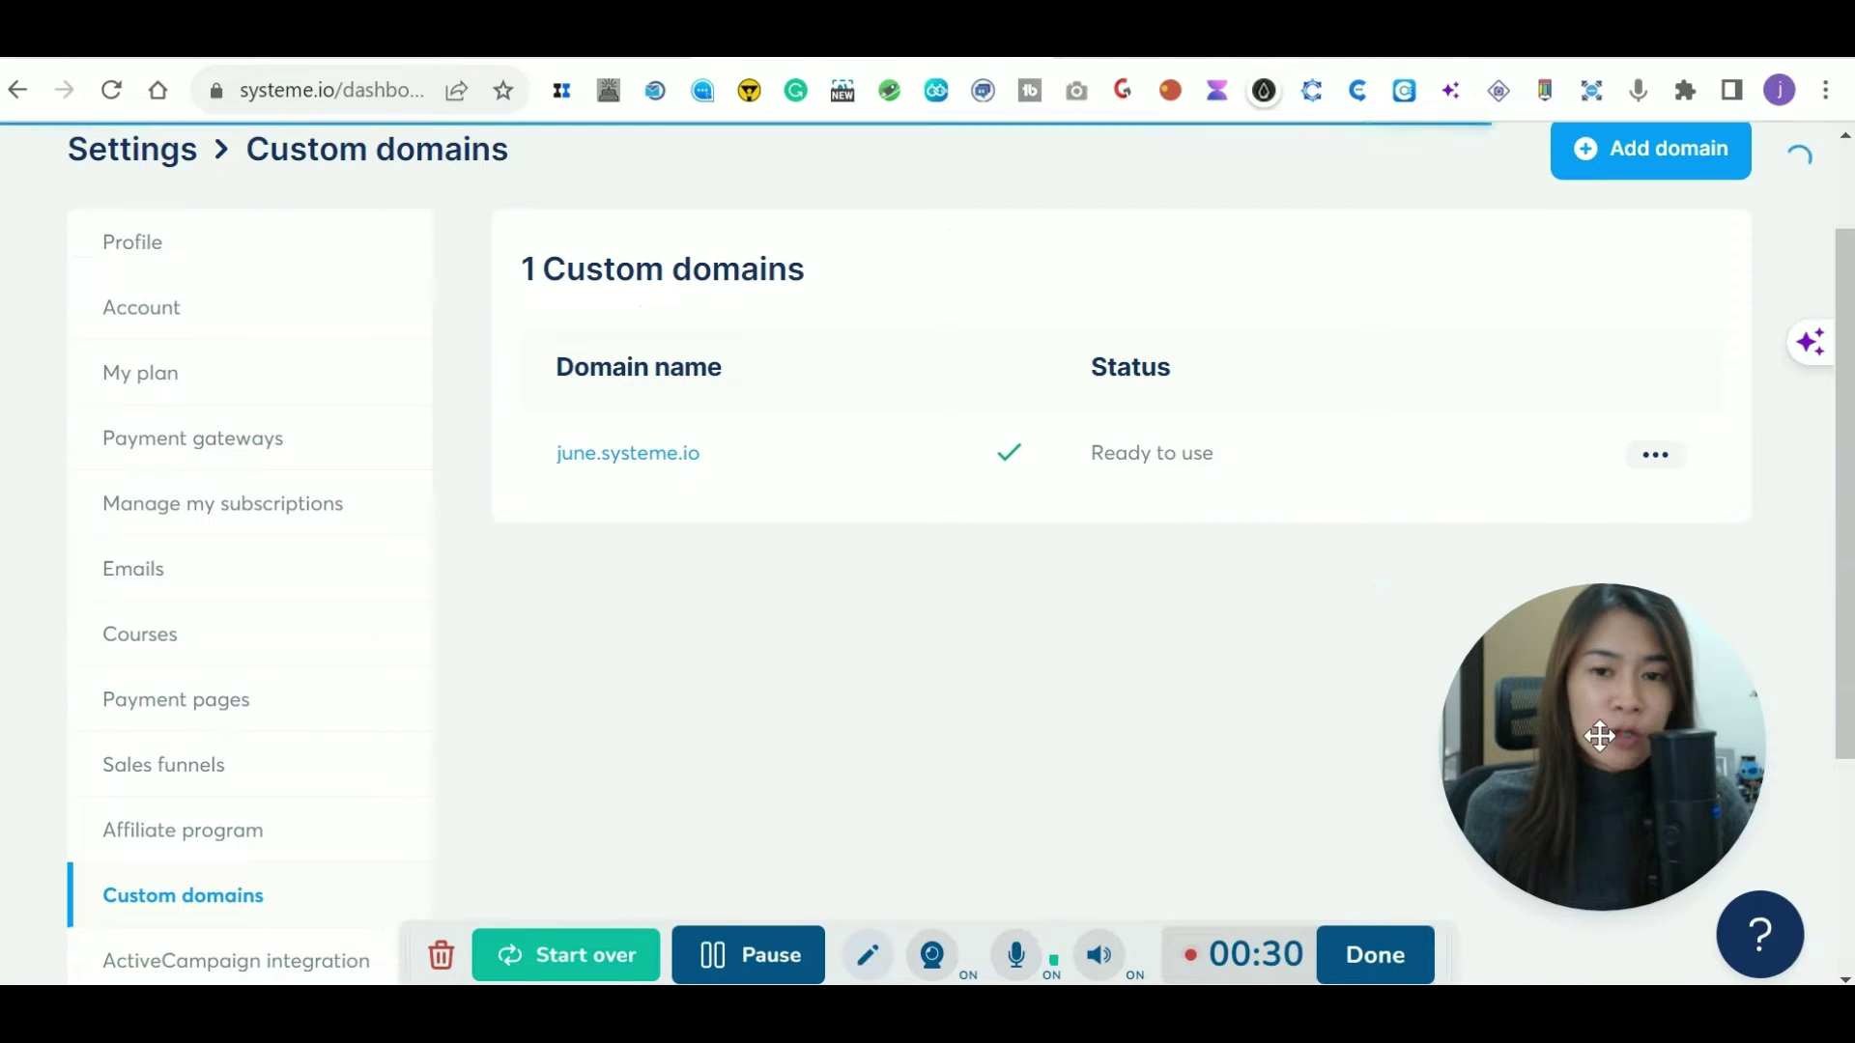
pyautogui.click(1638, 159)
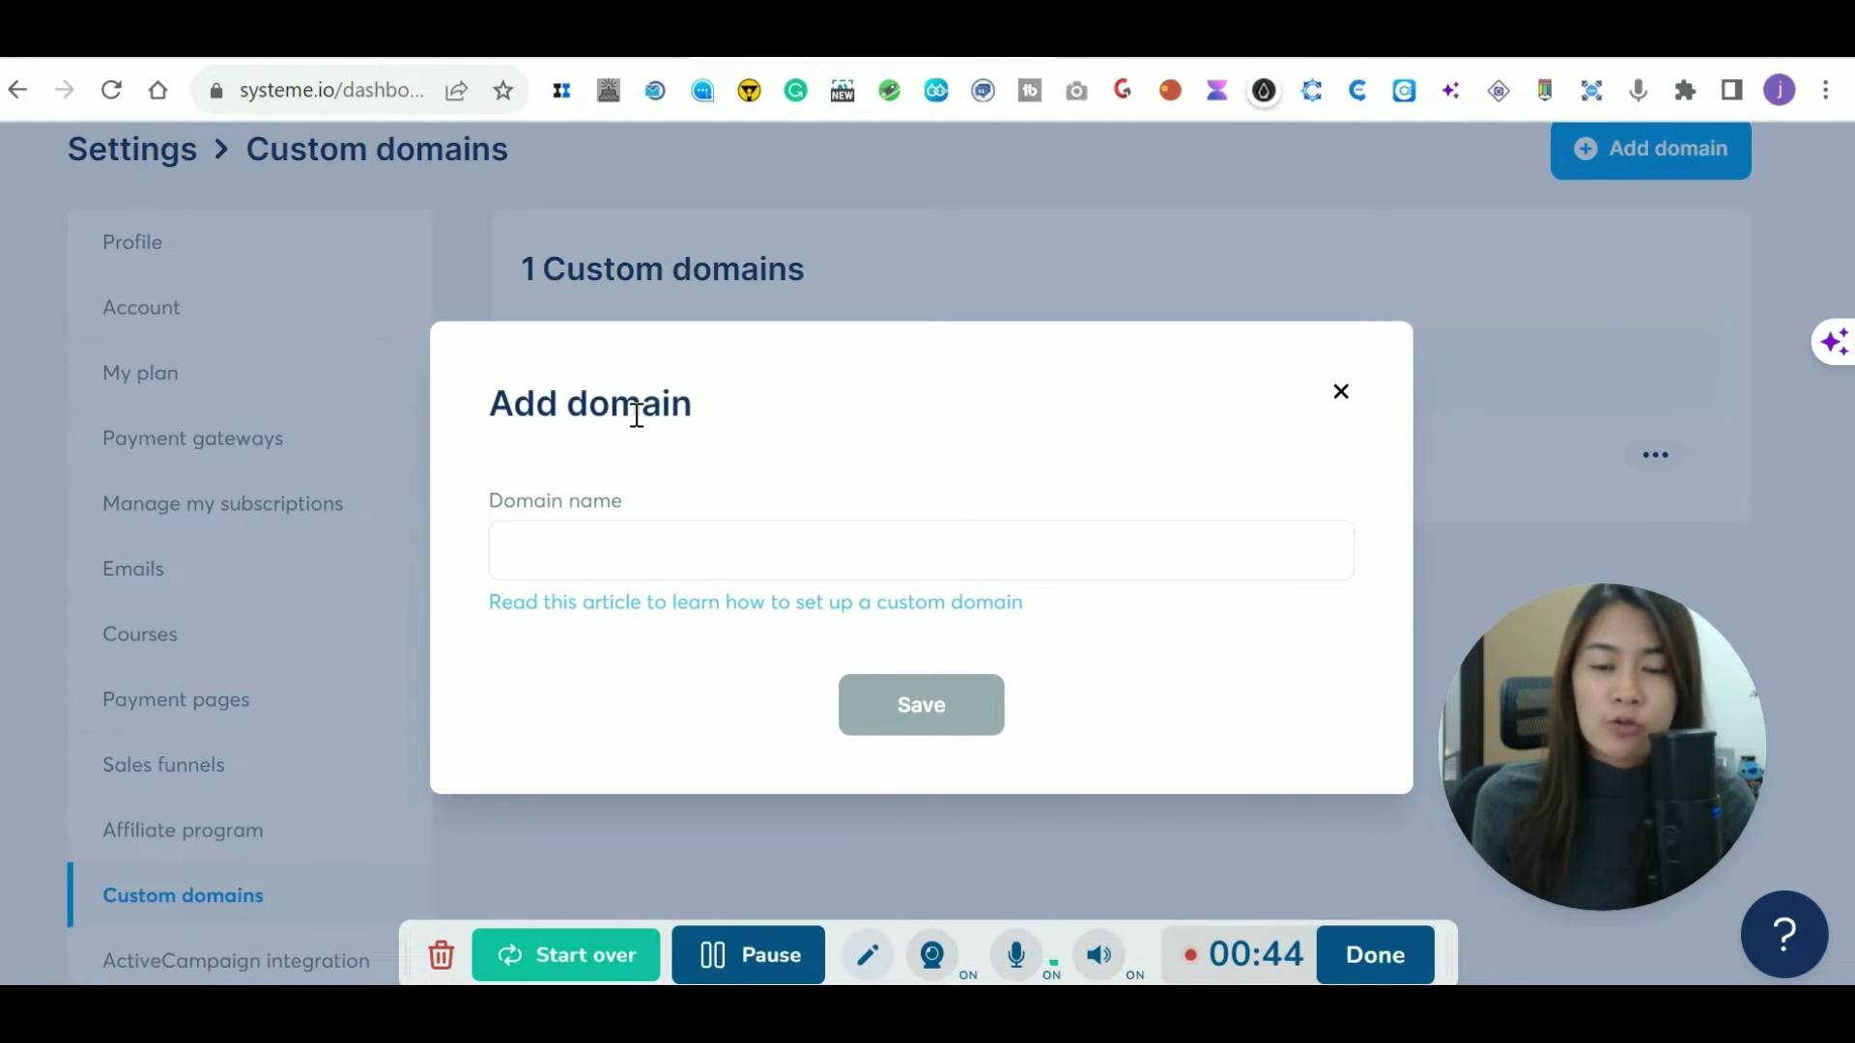
pyautogui.click(598, 548)
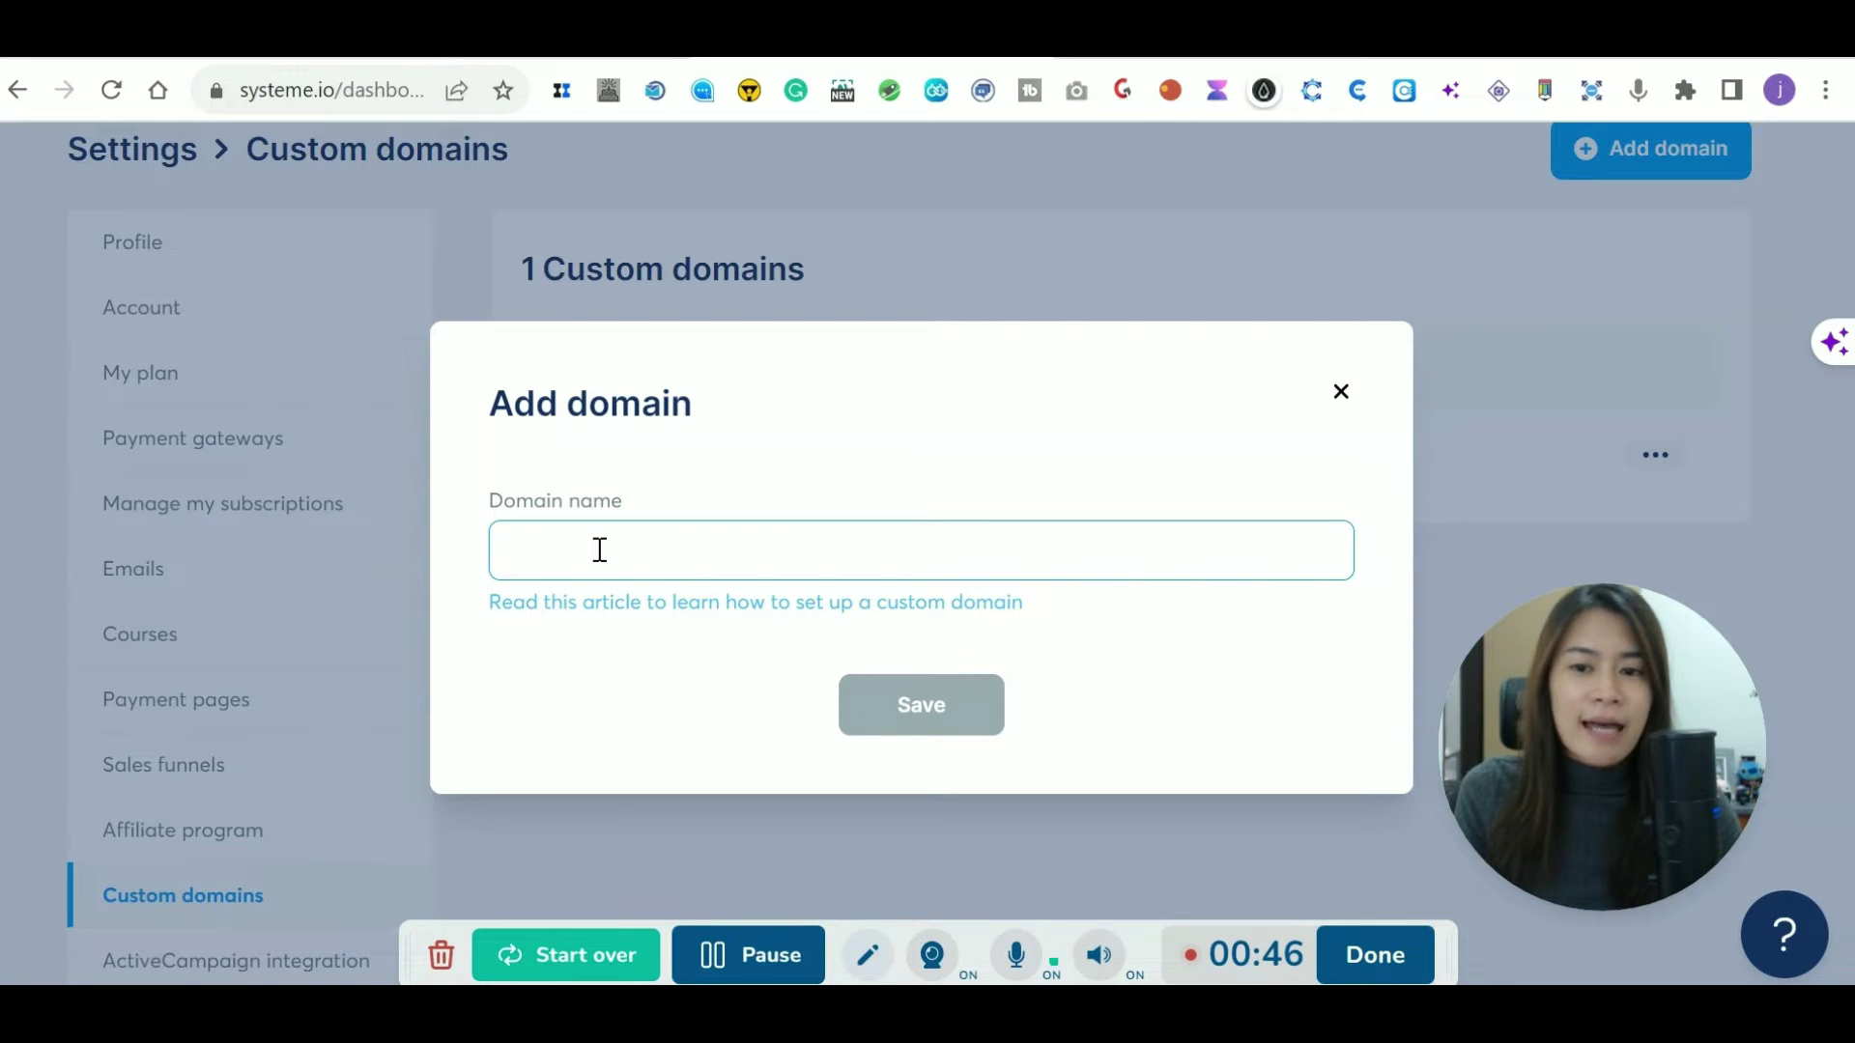
pyautogui.write('www.amazingacademy.co')
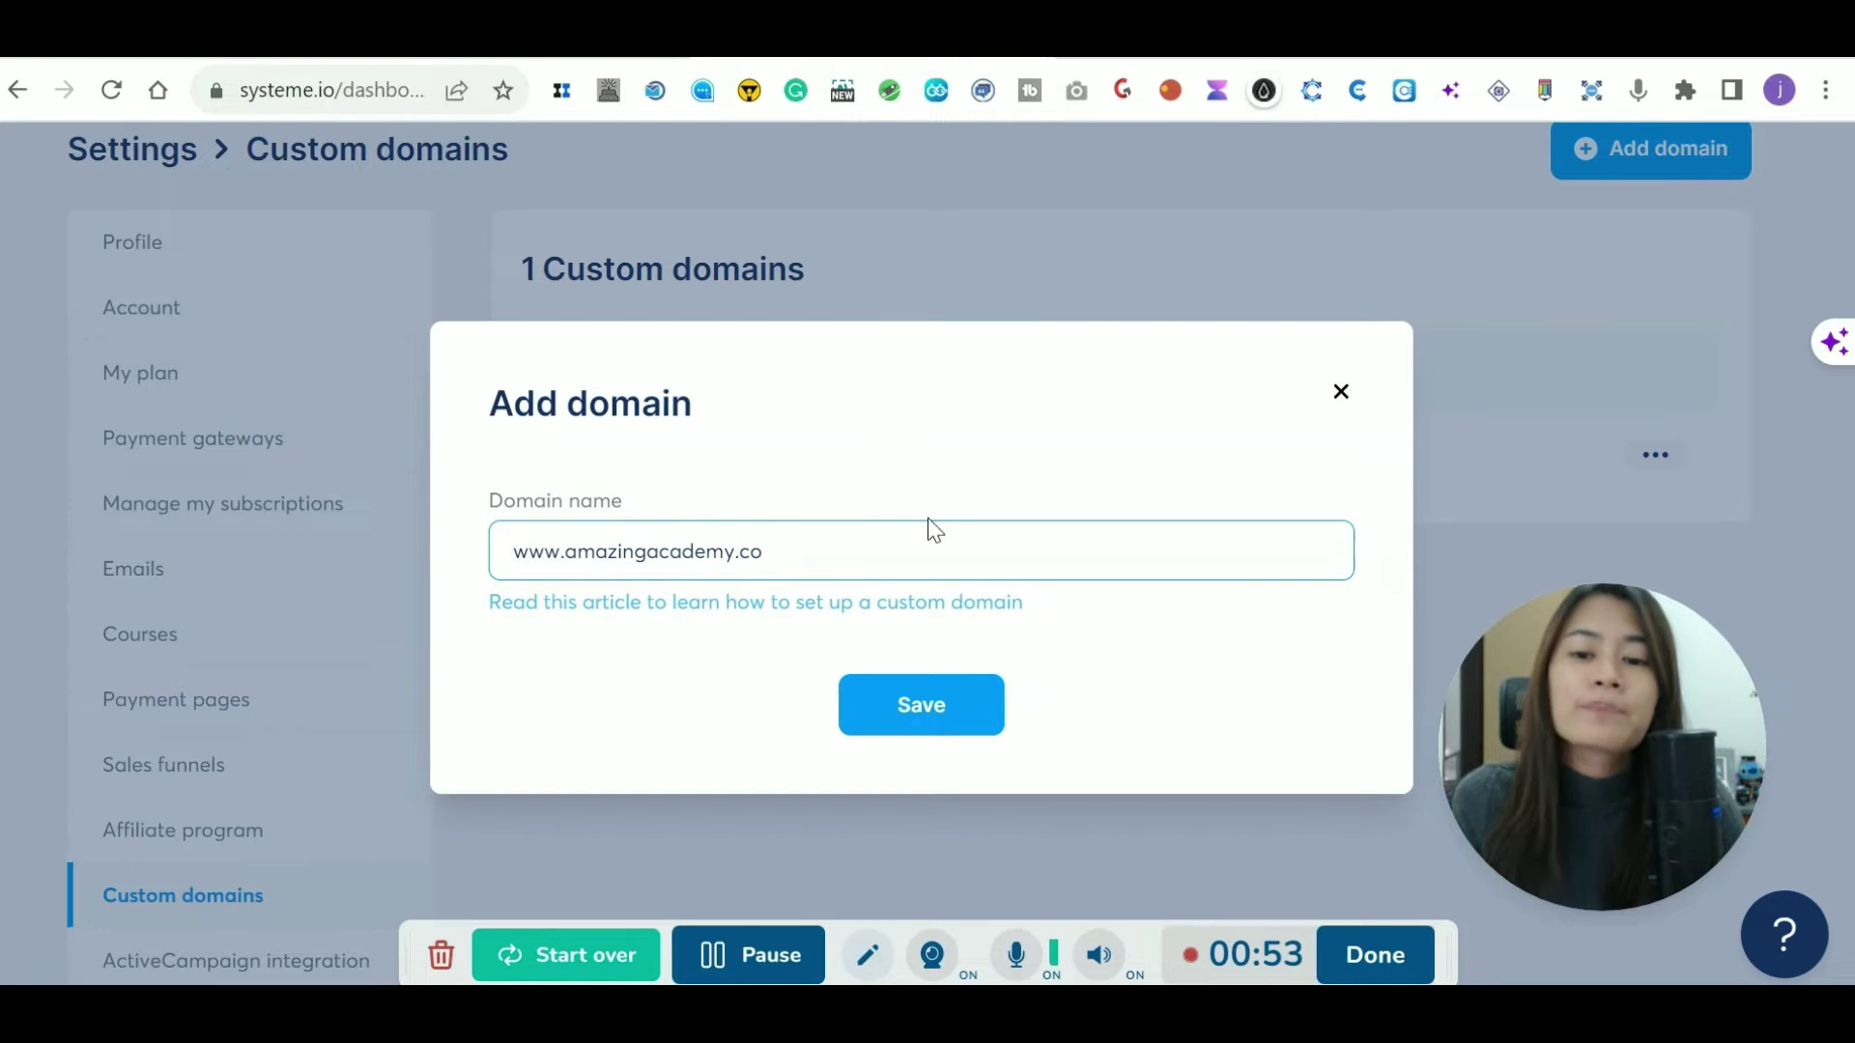
pyautogui.tripleClick(974, 559)
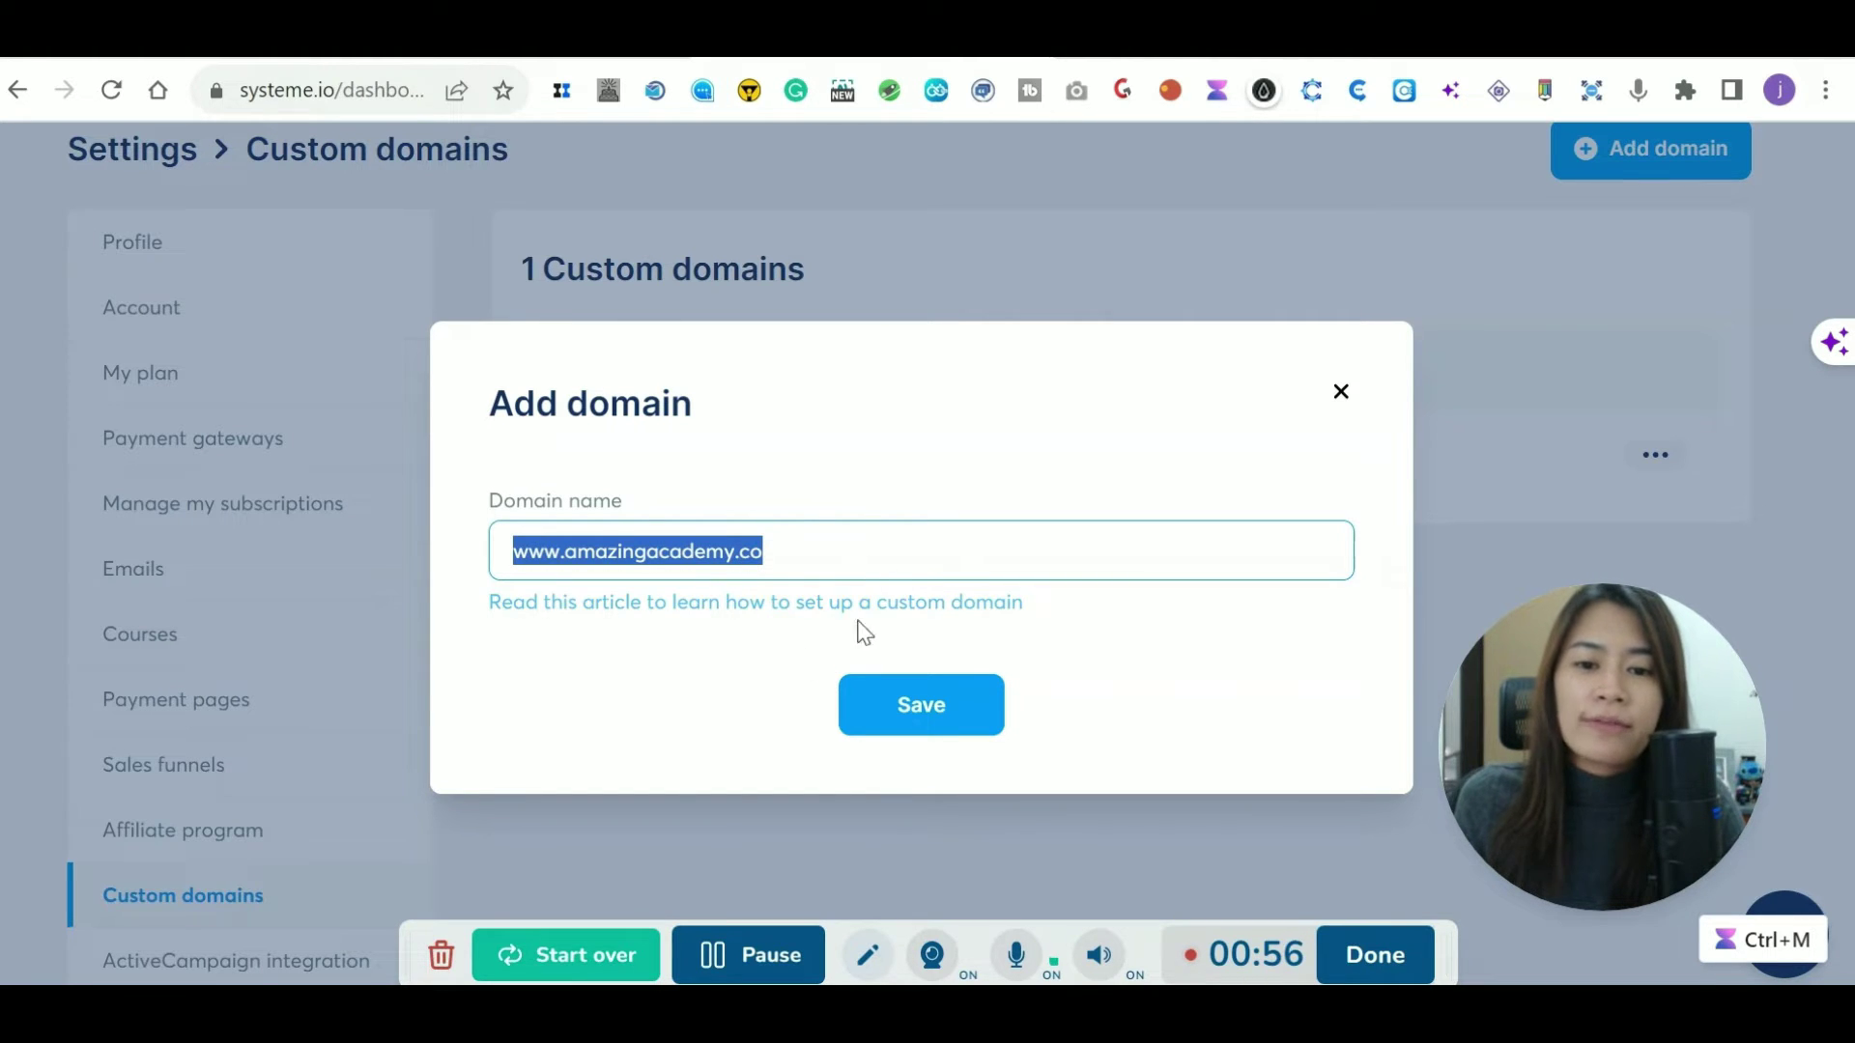
pyautogui.click(910, 705)
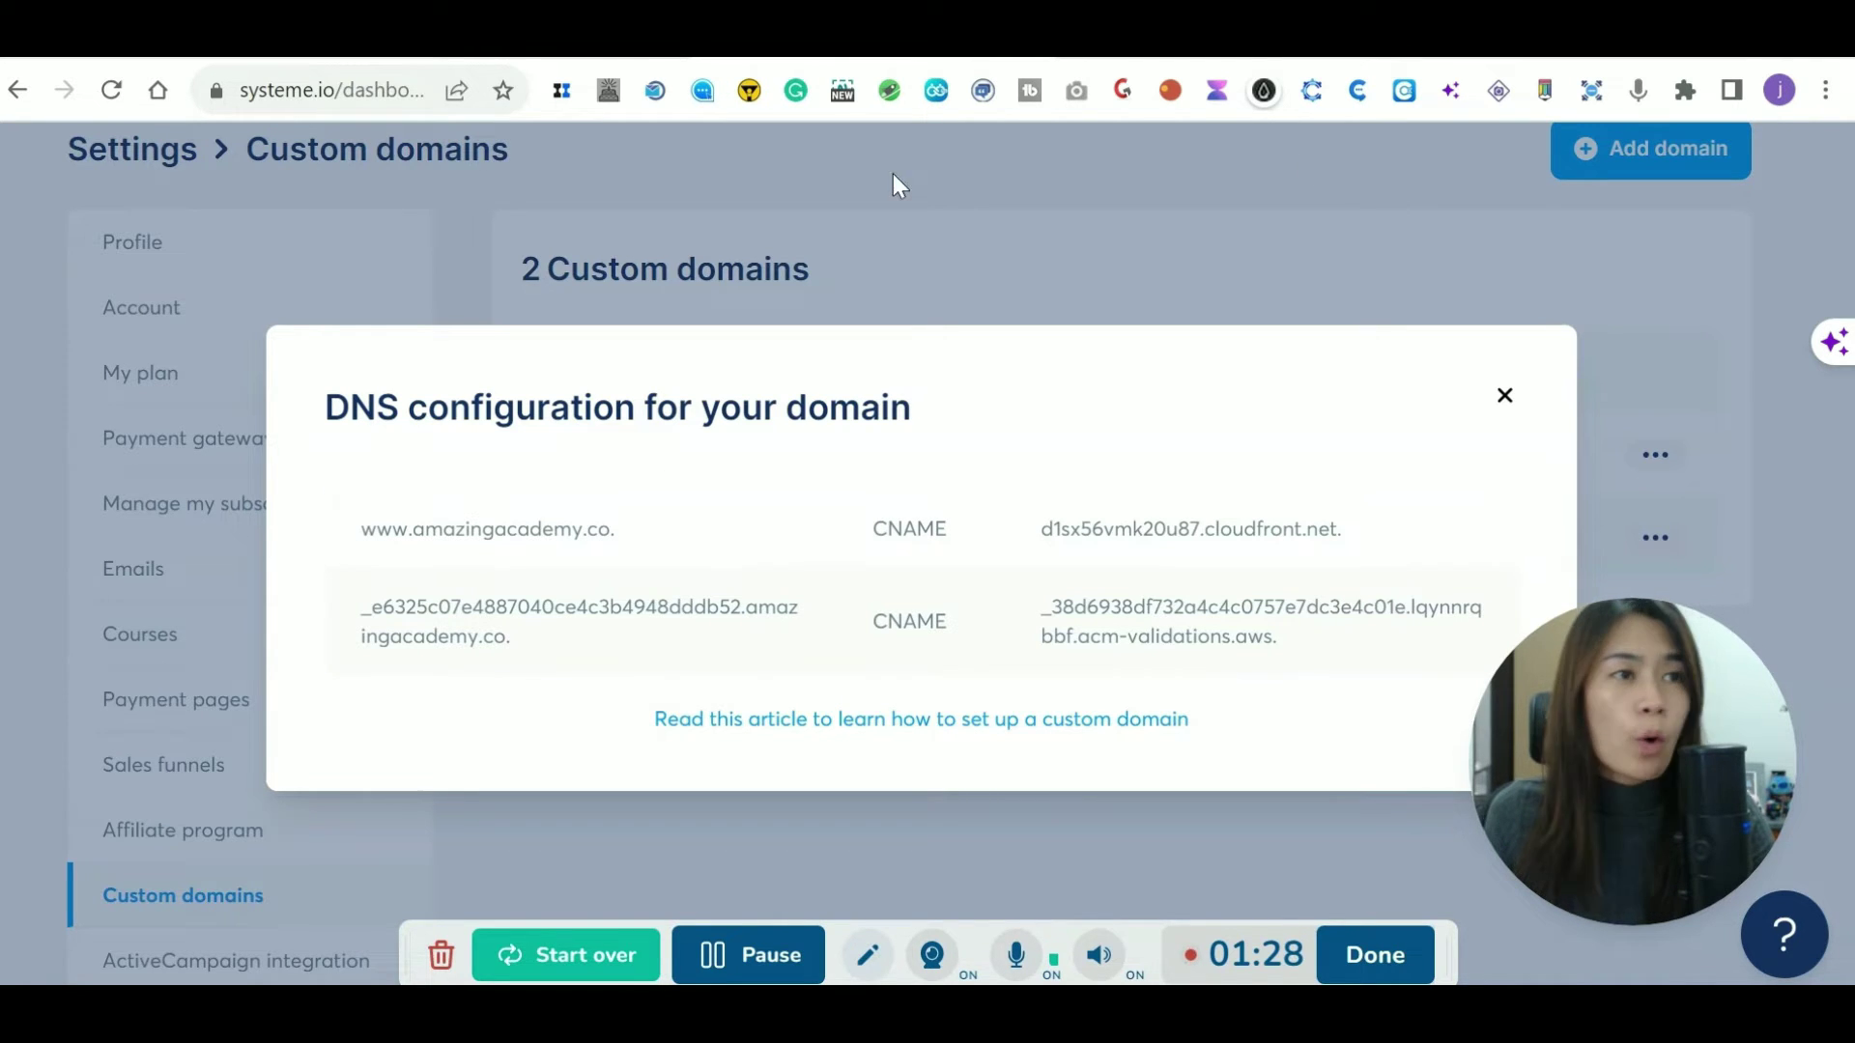
# In Namecheap, go from the account Dashboard to the Domain List showing amazingacademy.co.
pyautogui.hotkey('alt', 'Tab')
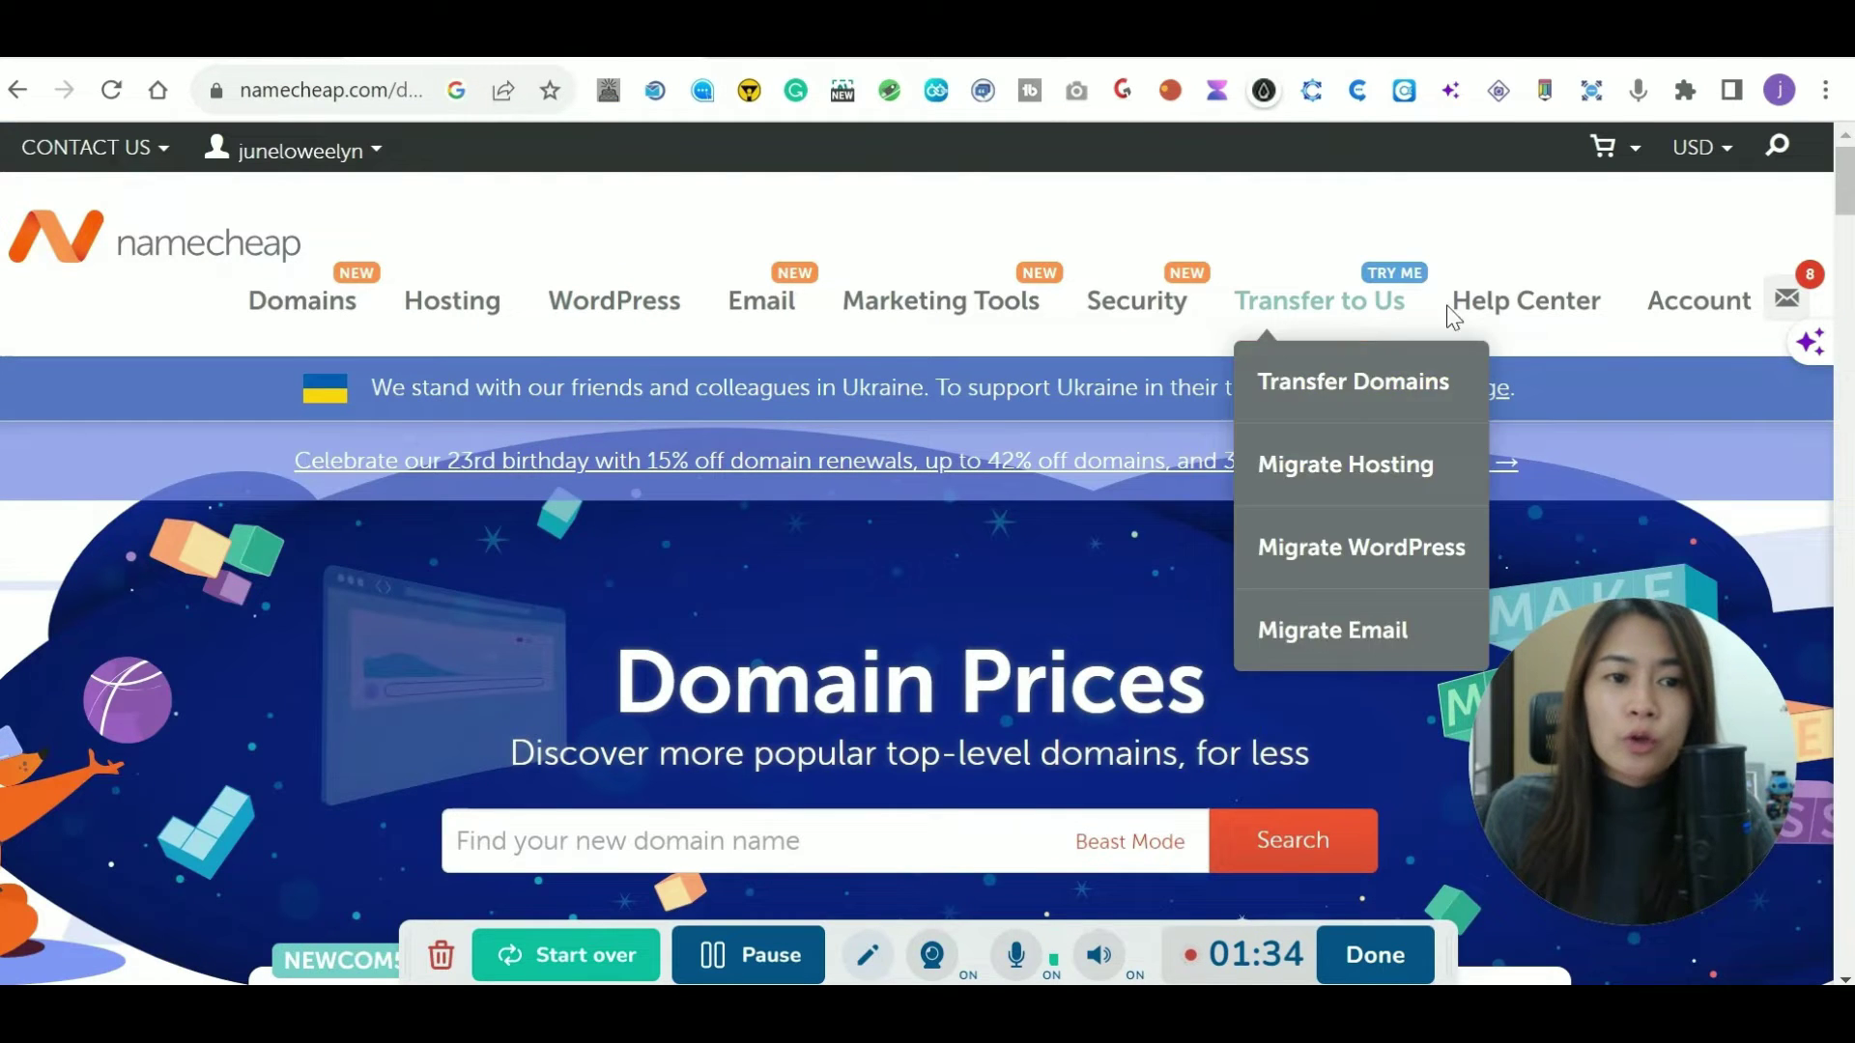
pyautogui.moveTo(1708, 317)
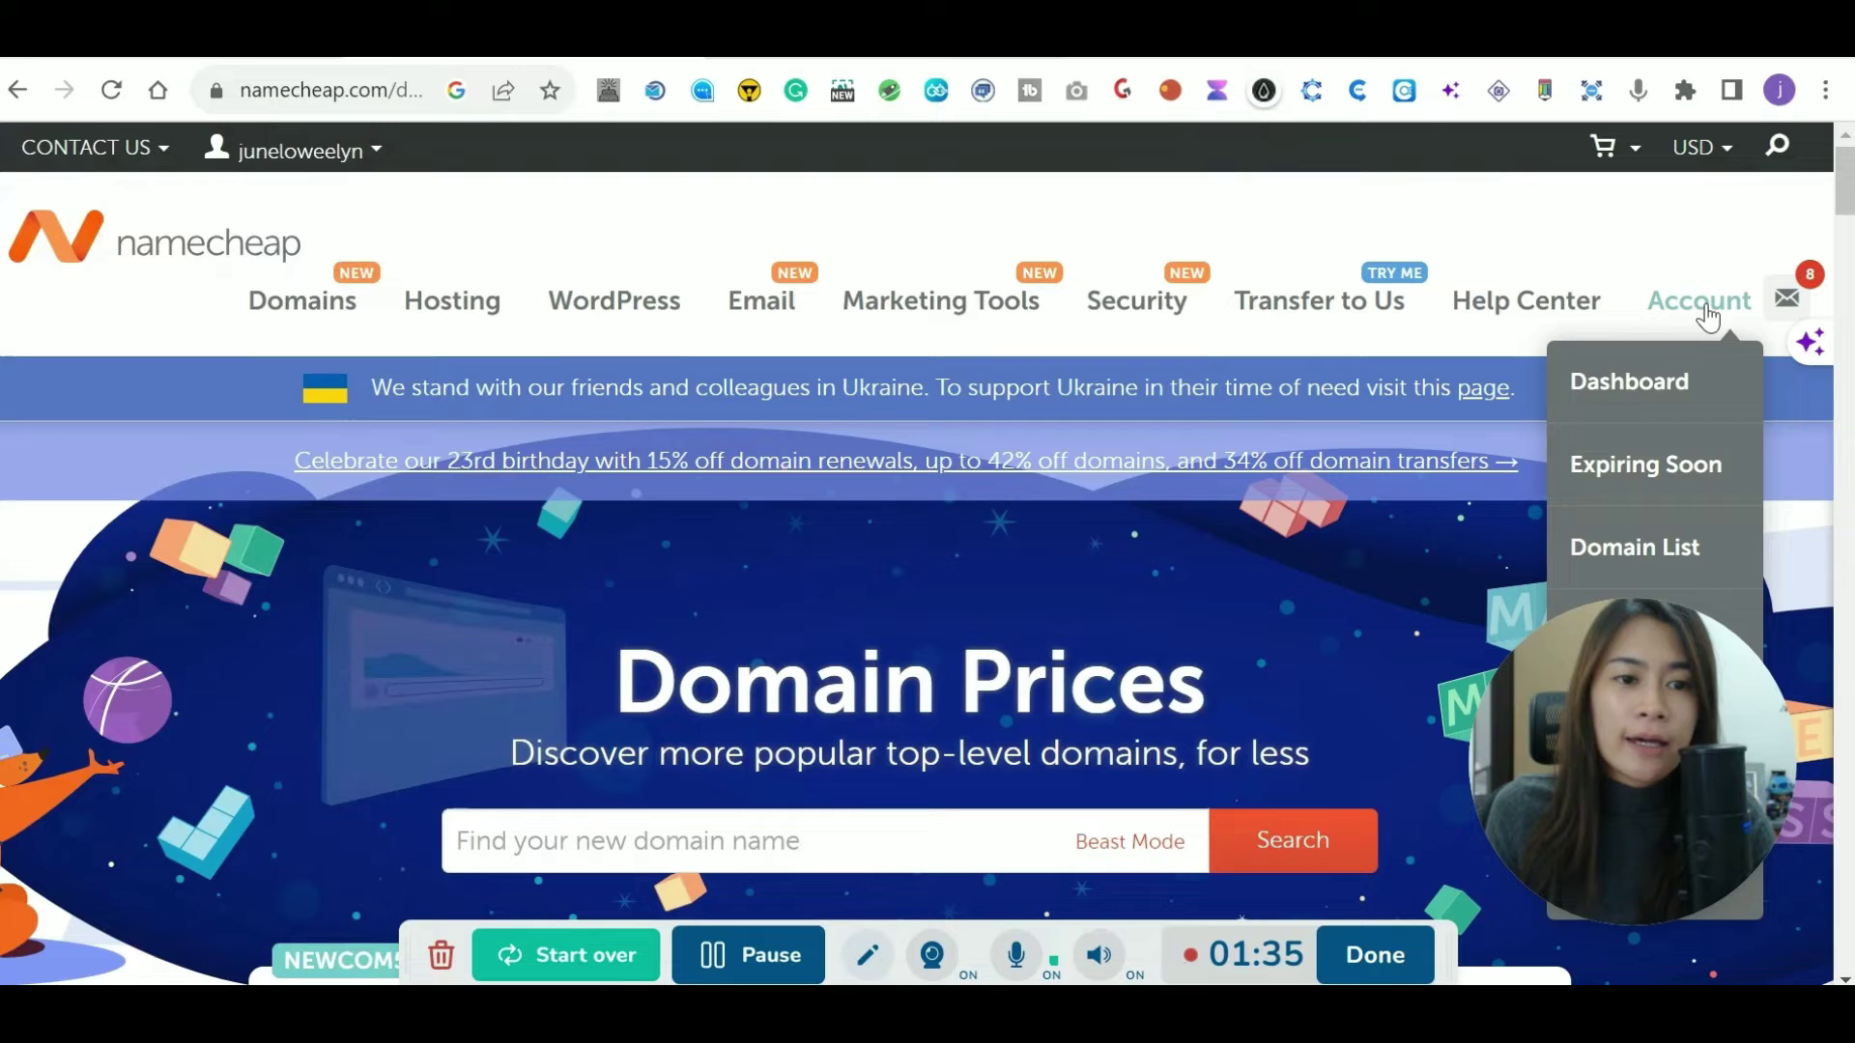
pyautogui.click(1685, 377)
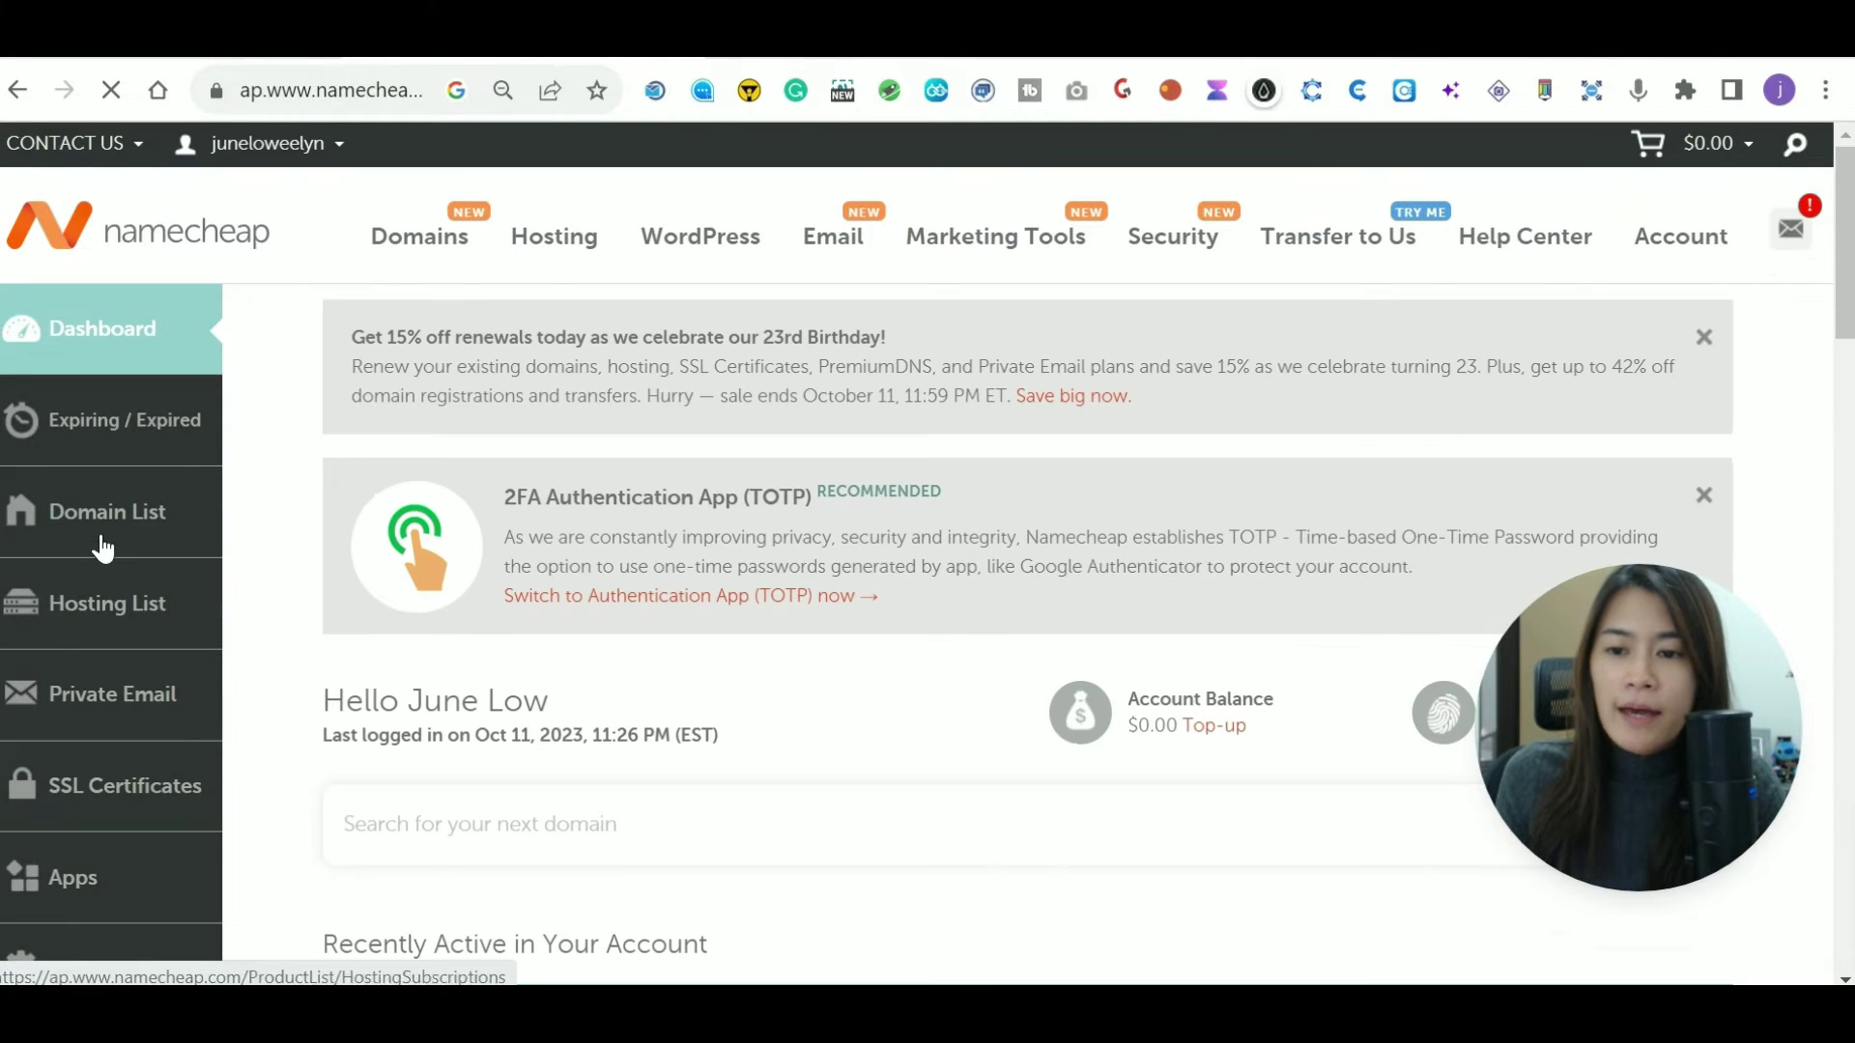
pyautogui.scroll(-3, 232, 607)
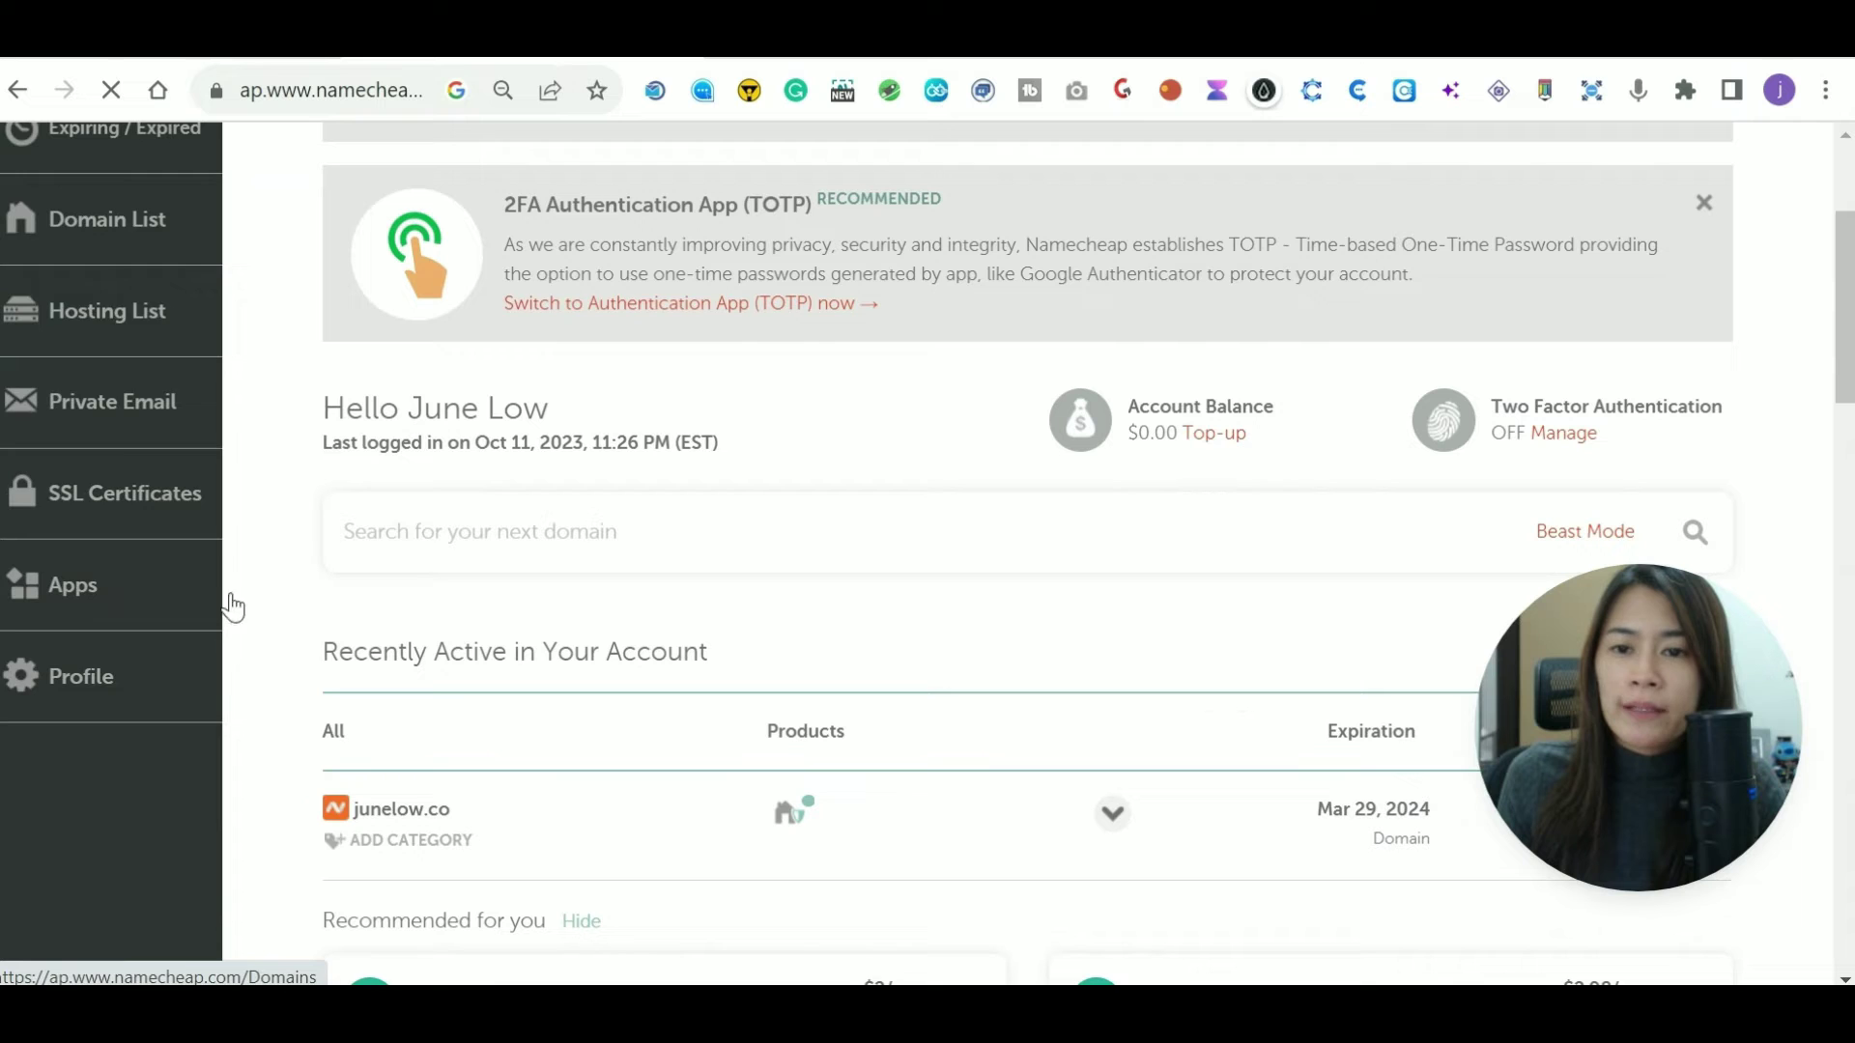
pyautogui.click(97, 221)
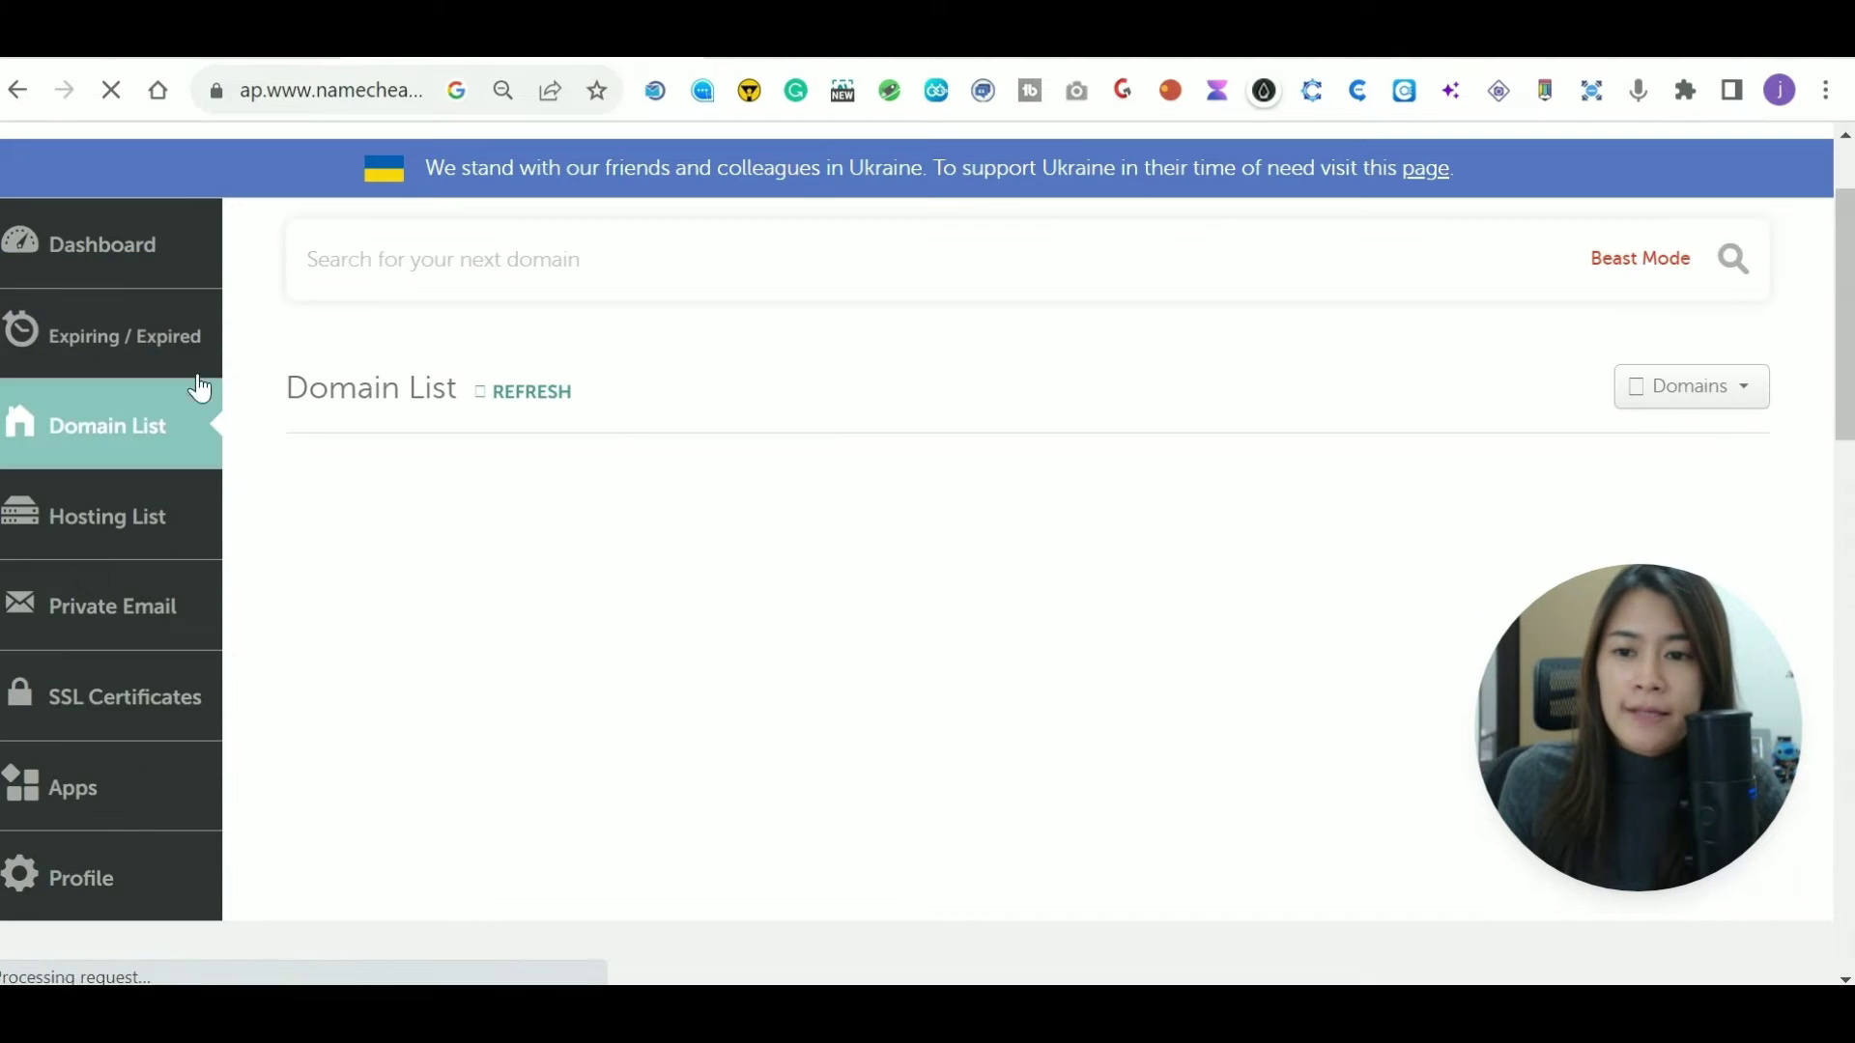
pyautogui.moveTo(1619, 774); pyautogui.dragTo(1411, 513)
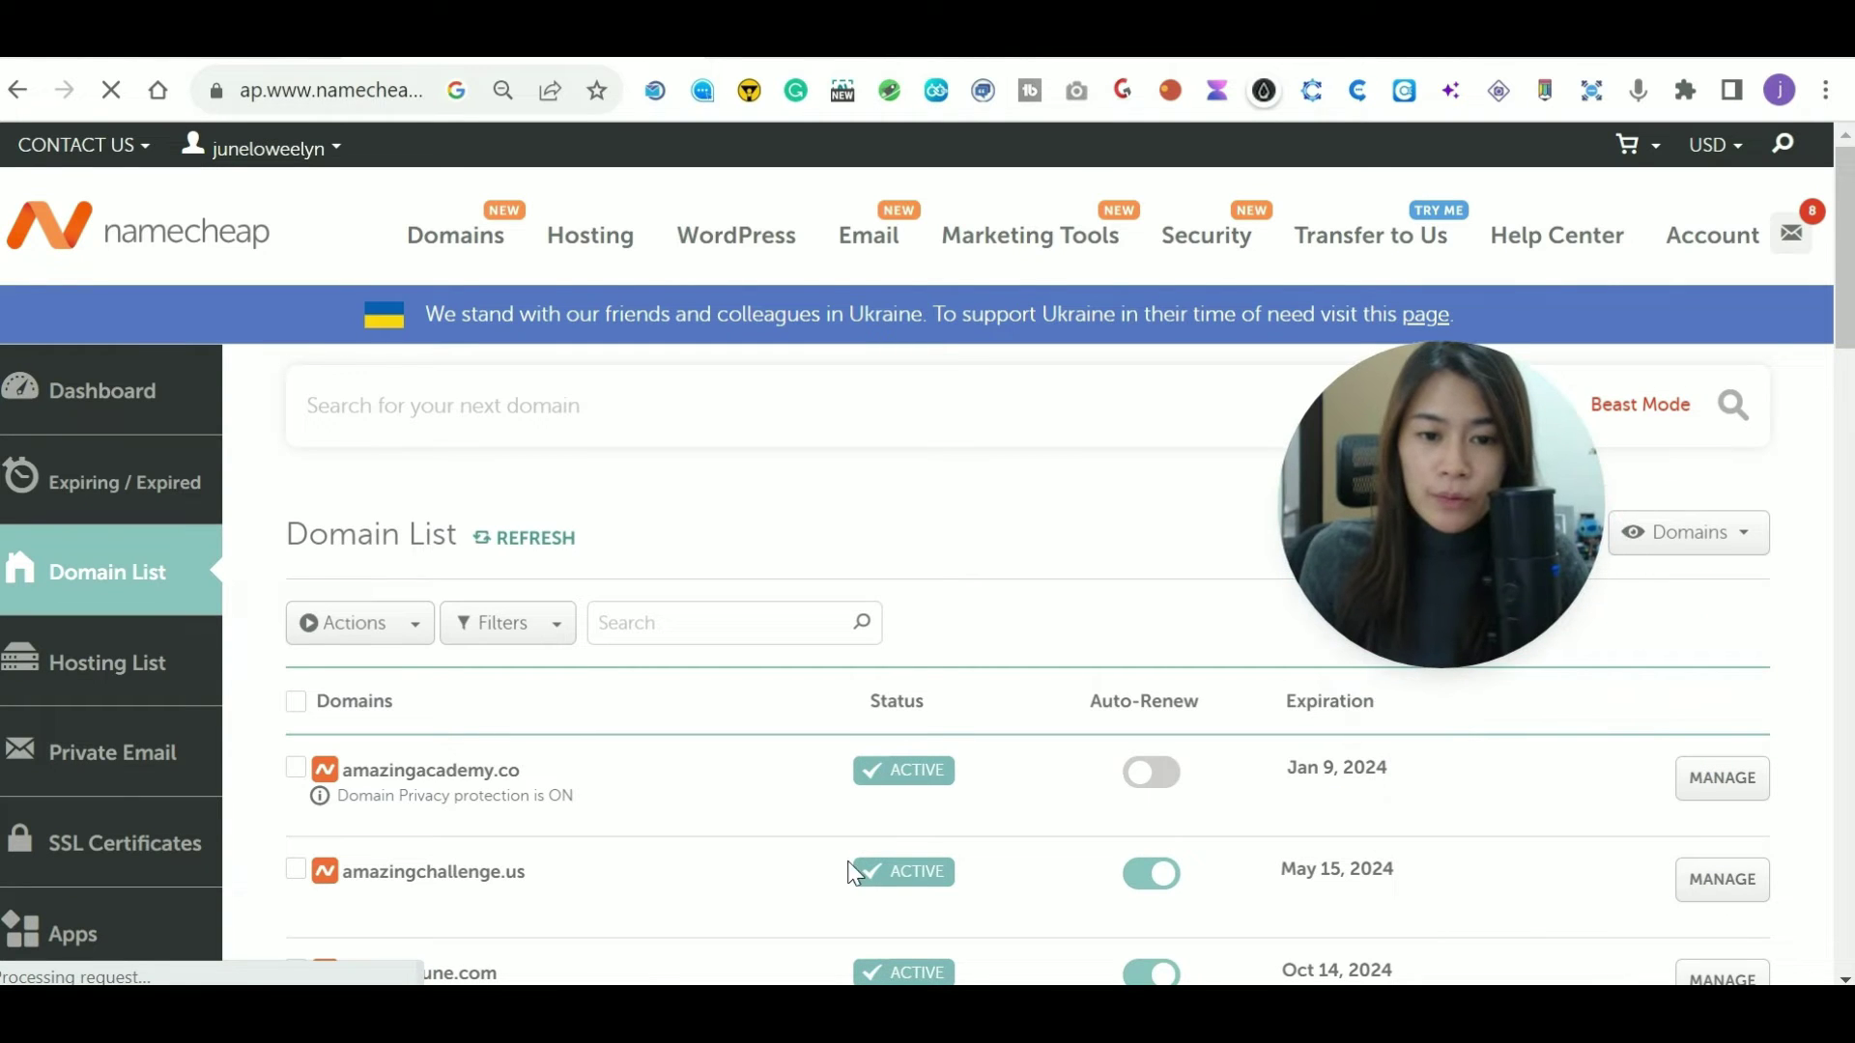
# Open amazingacademy.co's management page and its Advanced DNS host records.
pyautogui.click(1737, 790)
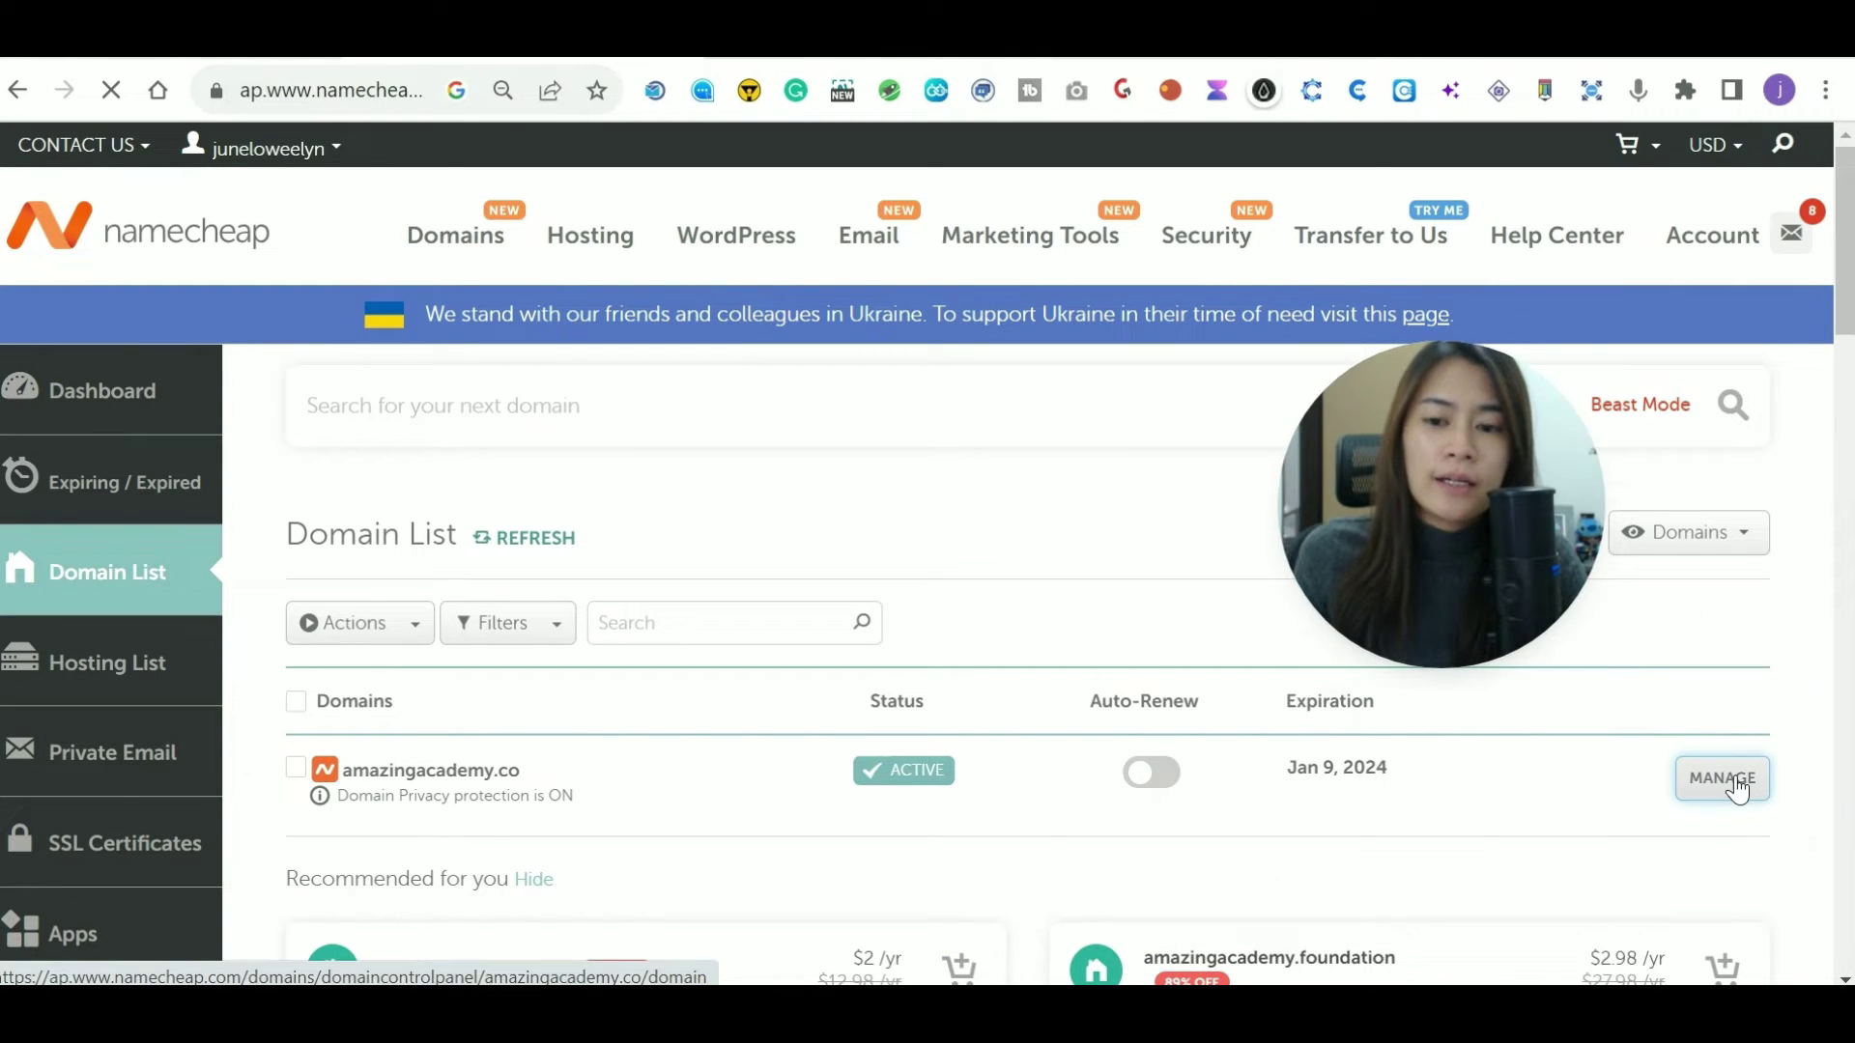
pyautogui.moveTo(1389, 458); pyautogui.dragTo(1493, 190)
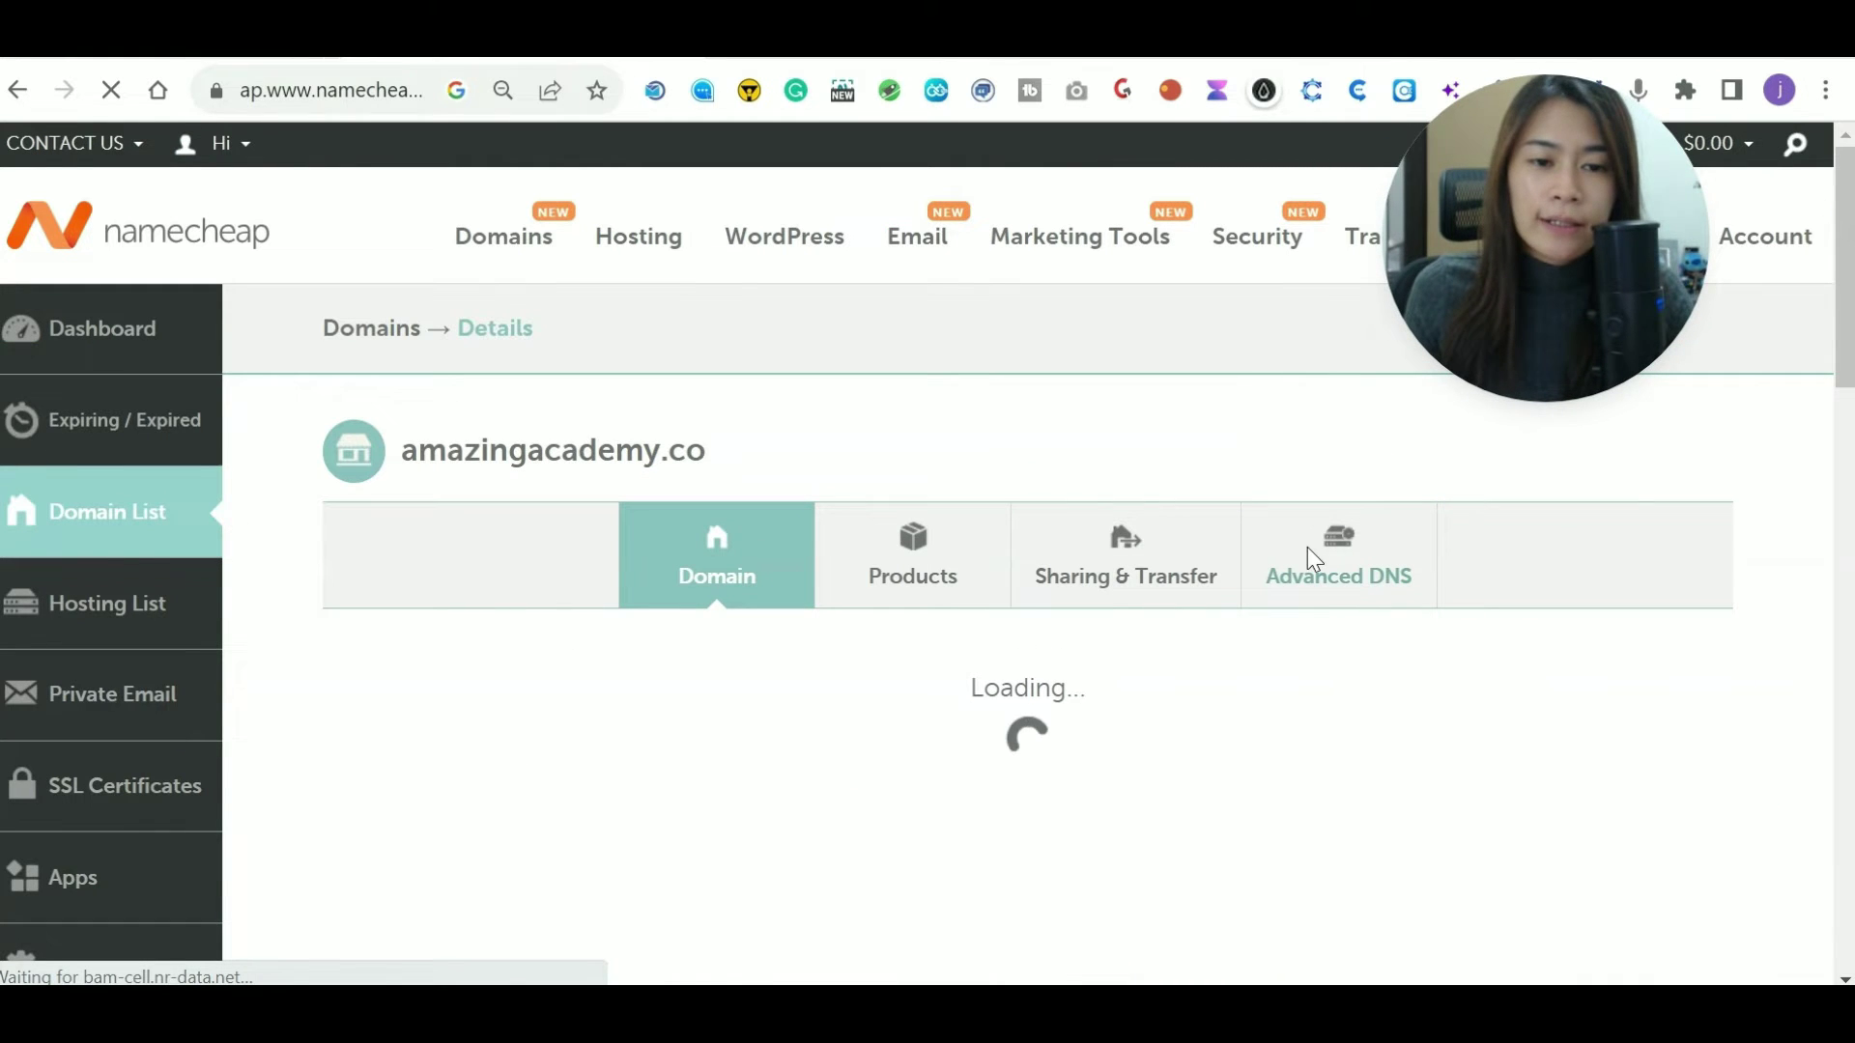
pyautogui.click(1334, 591)
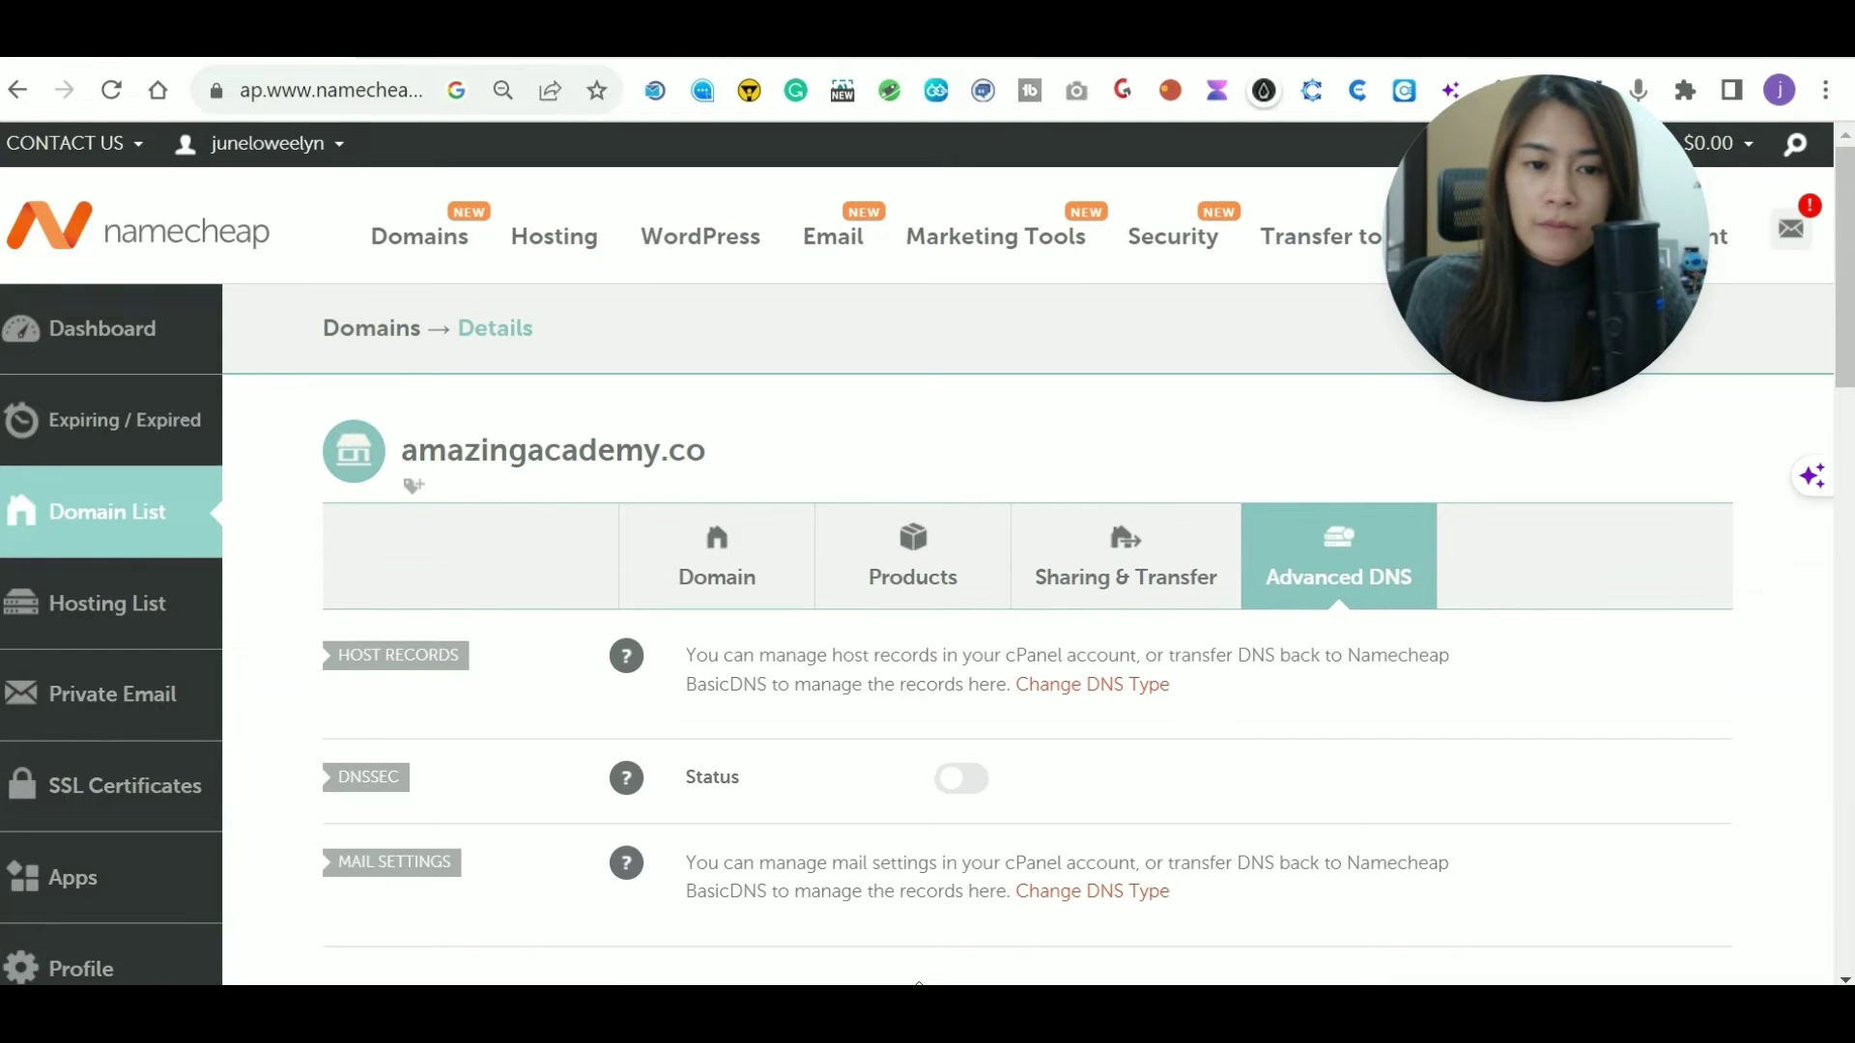
pyautogui.scroll(-4, 1223, 651)
pyautogui.scroll(3, 1222, 651)
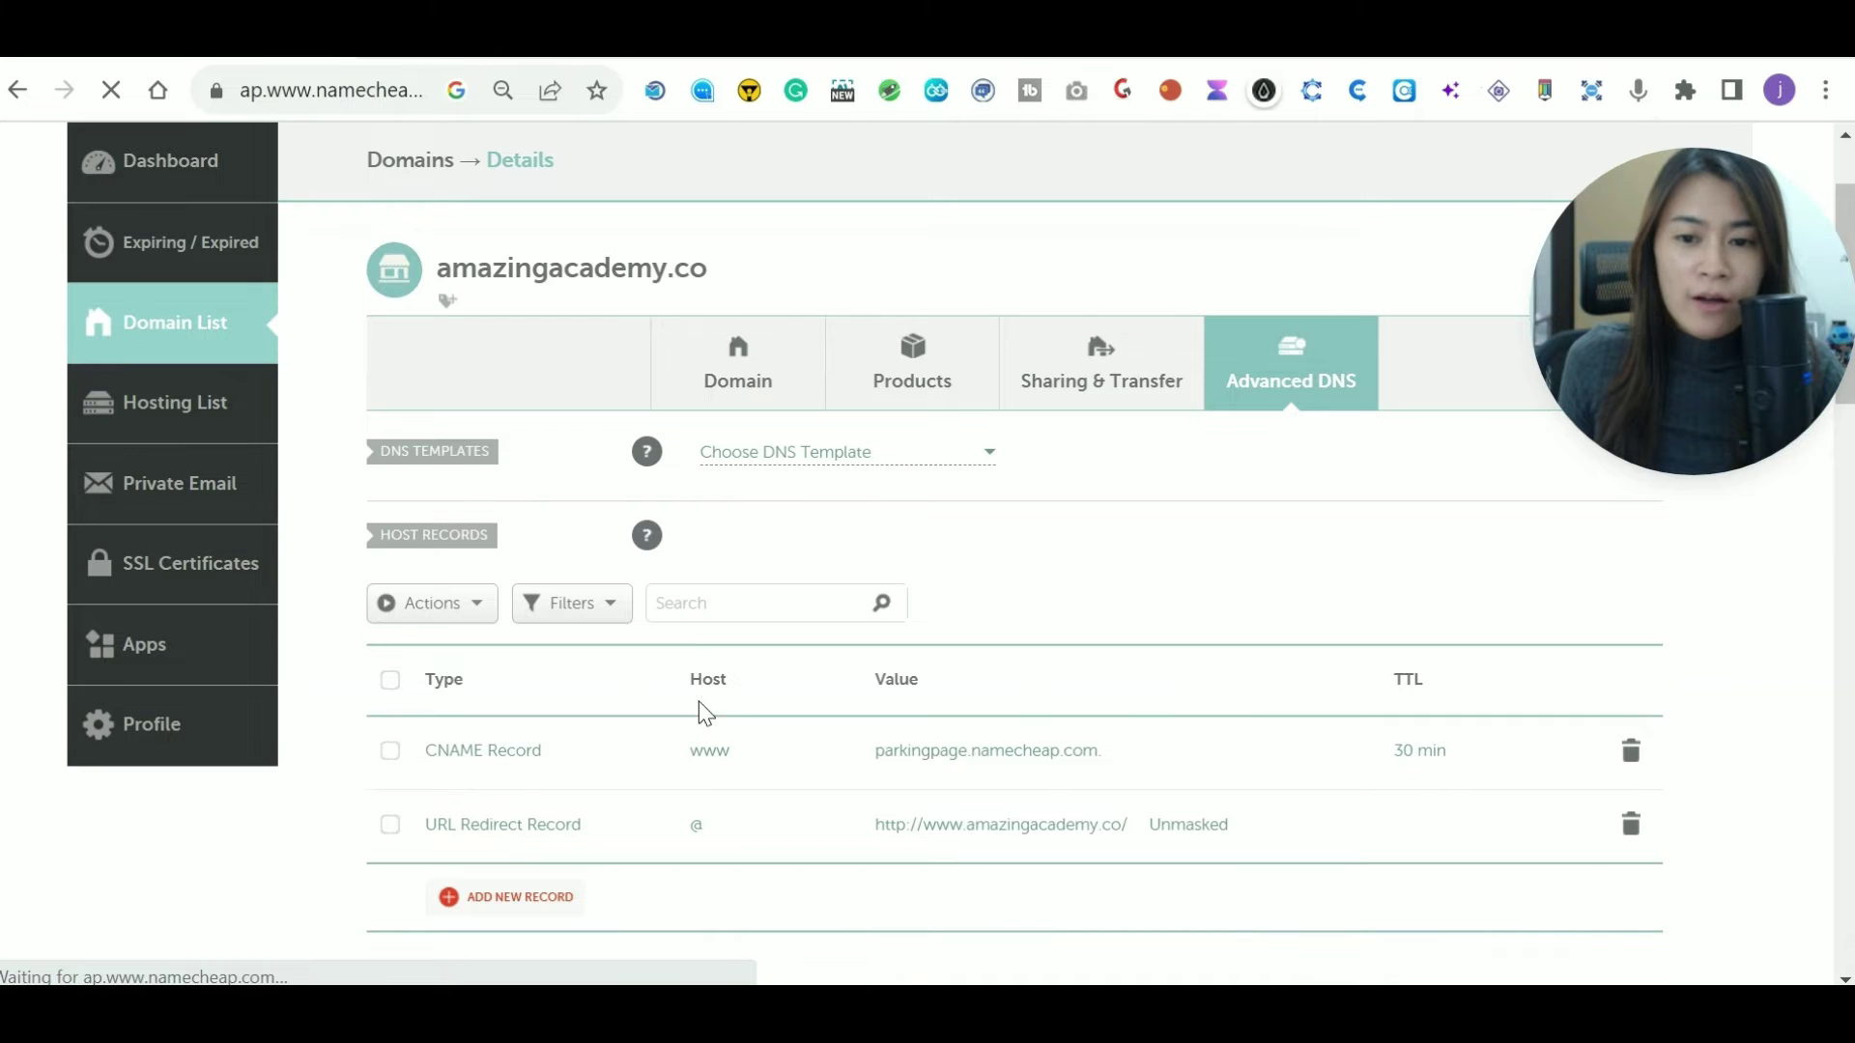
# Delete the www CNAME and URL Redirect host records, leaving No Records Found.
pyautogui.scroll(-3, 1091, 736)
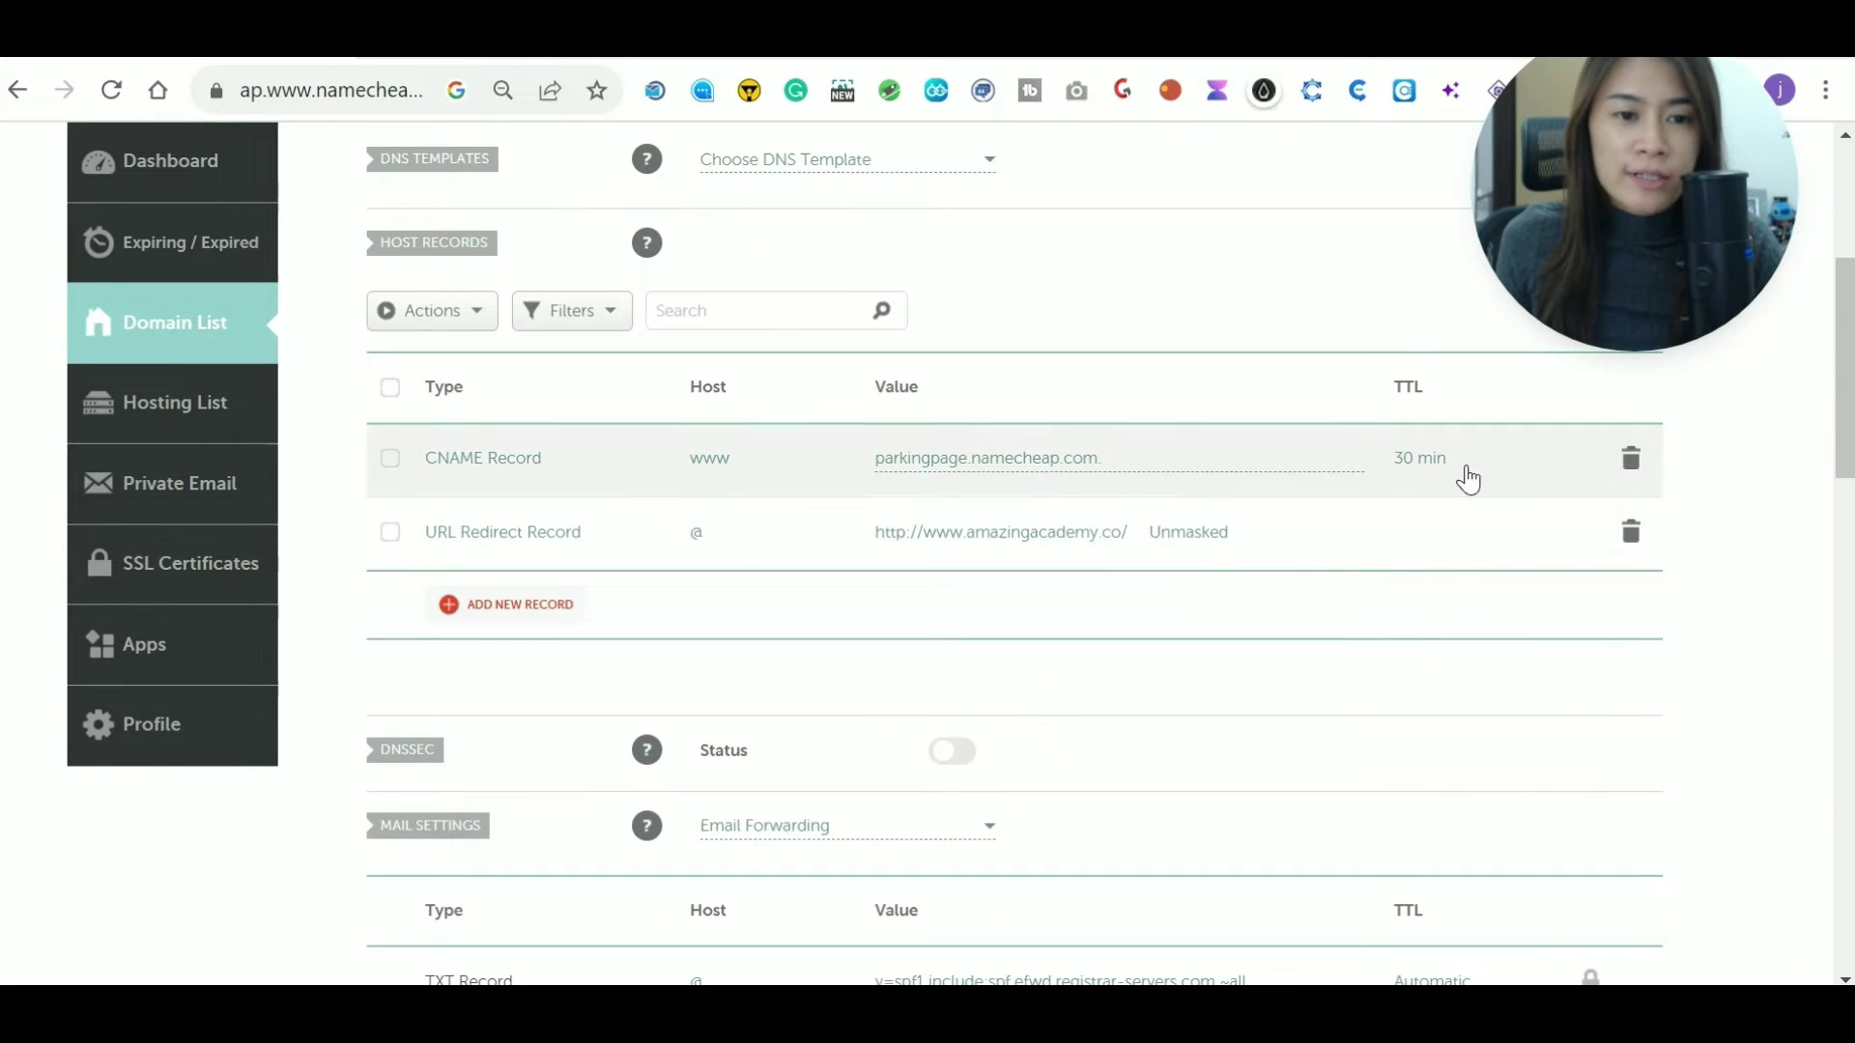
pyautogui.click(1633, 471)
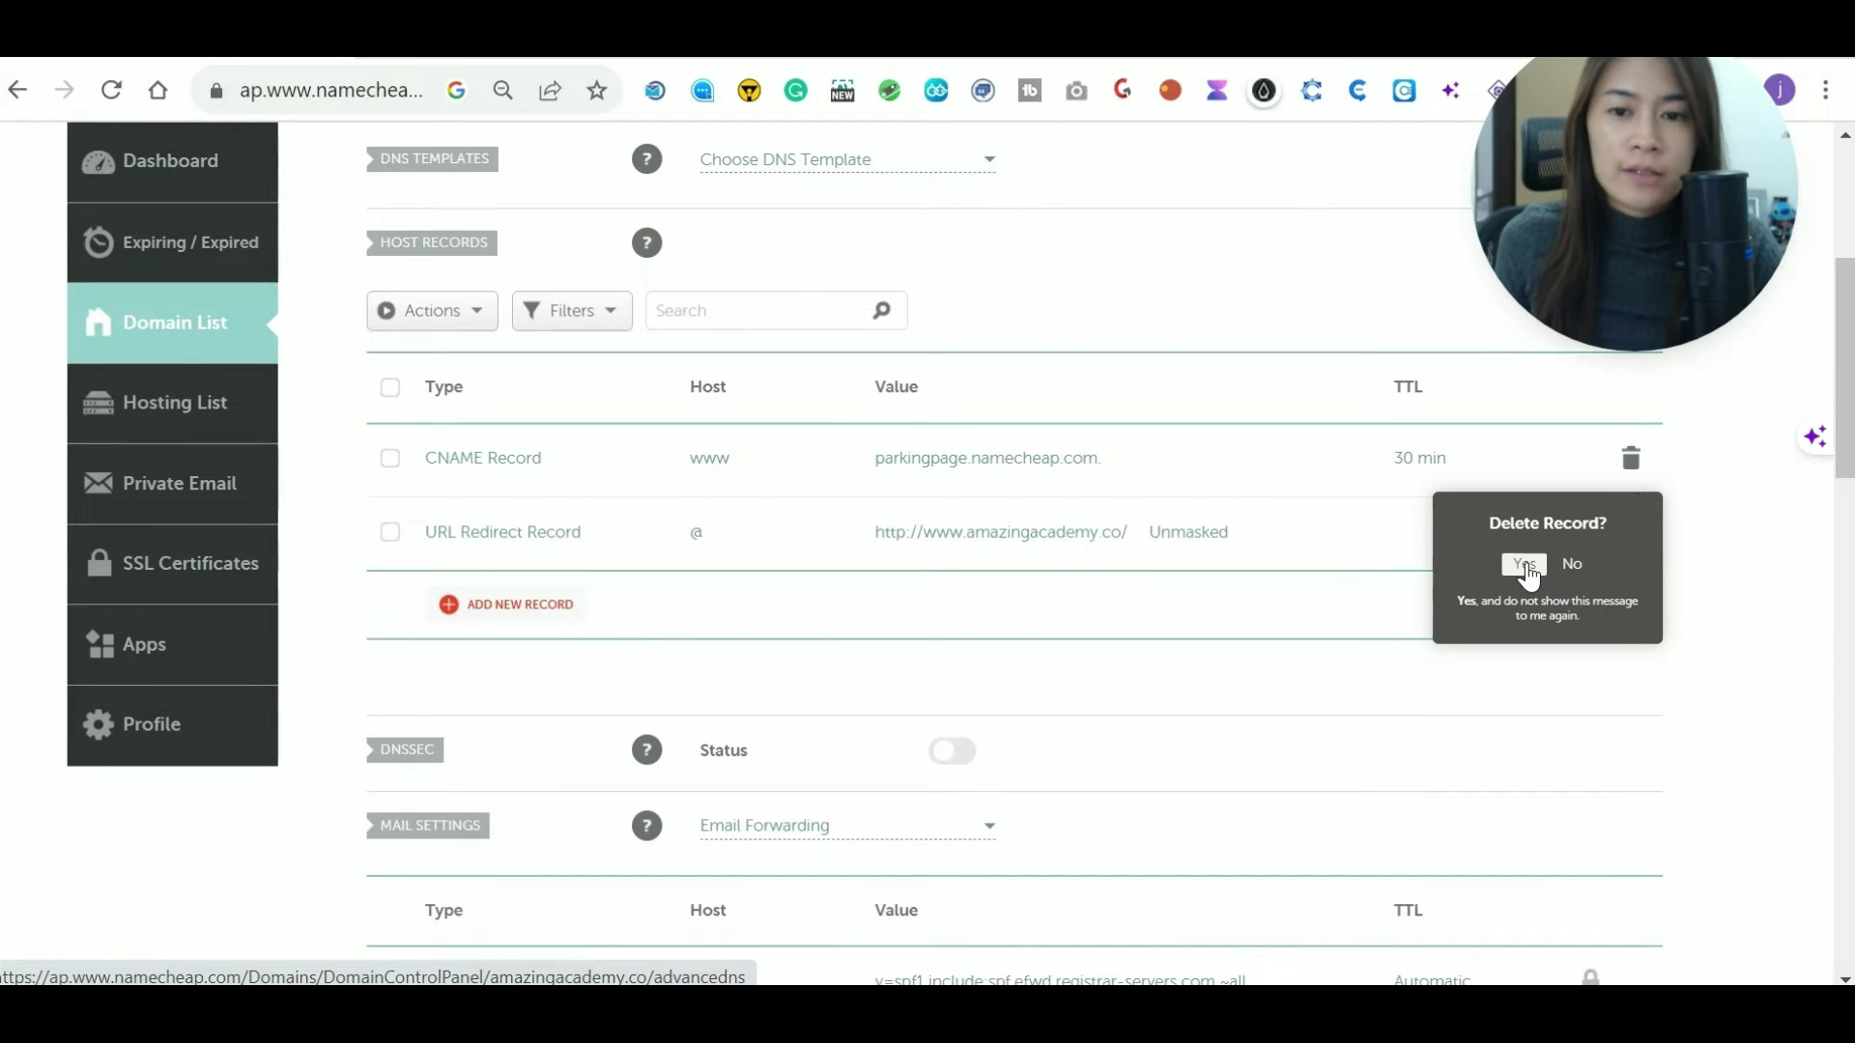
pyautogui.click(1526, 568)
pyautogui.click(1629, 469)
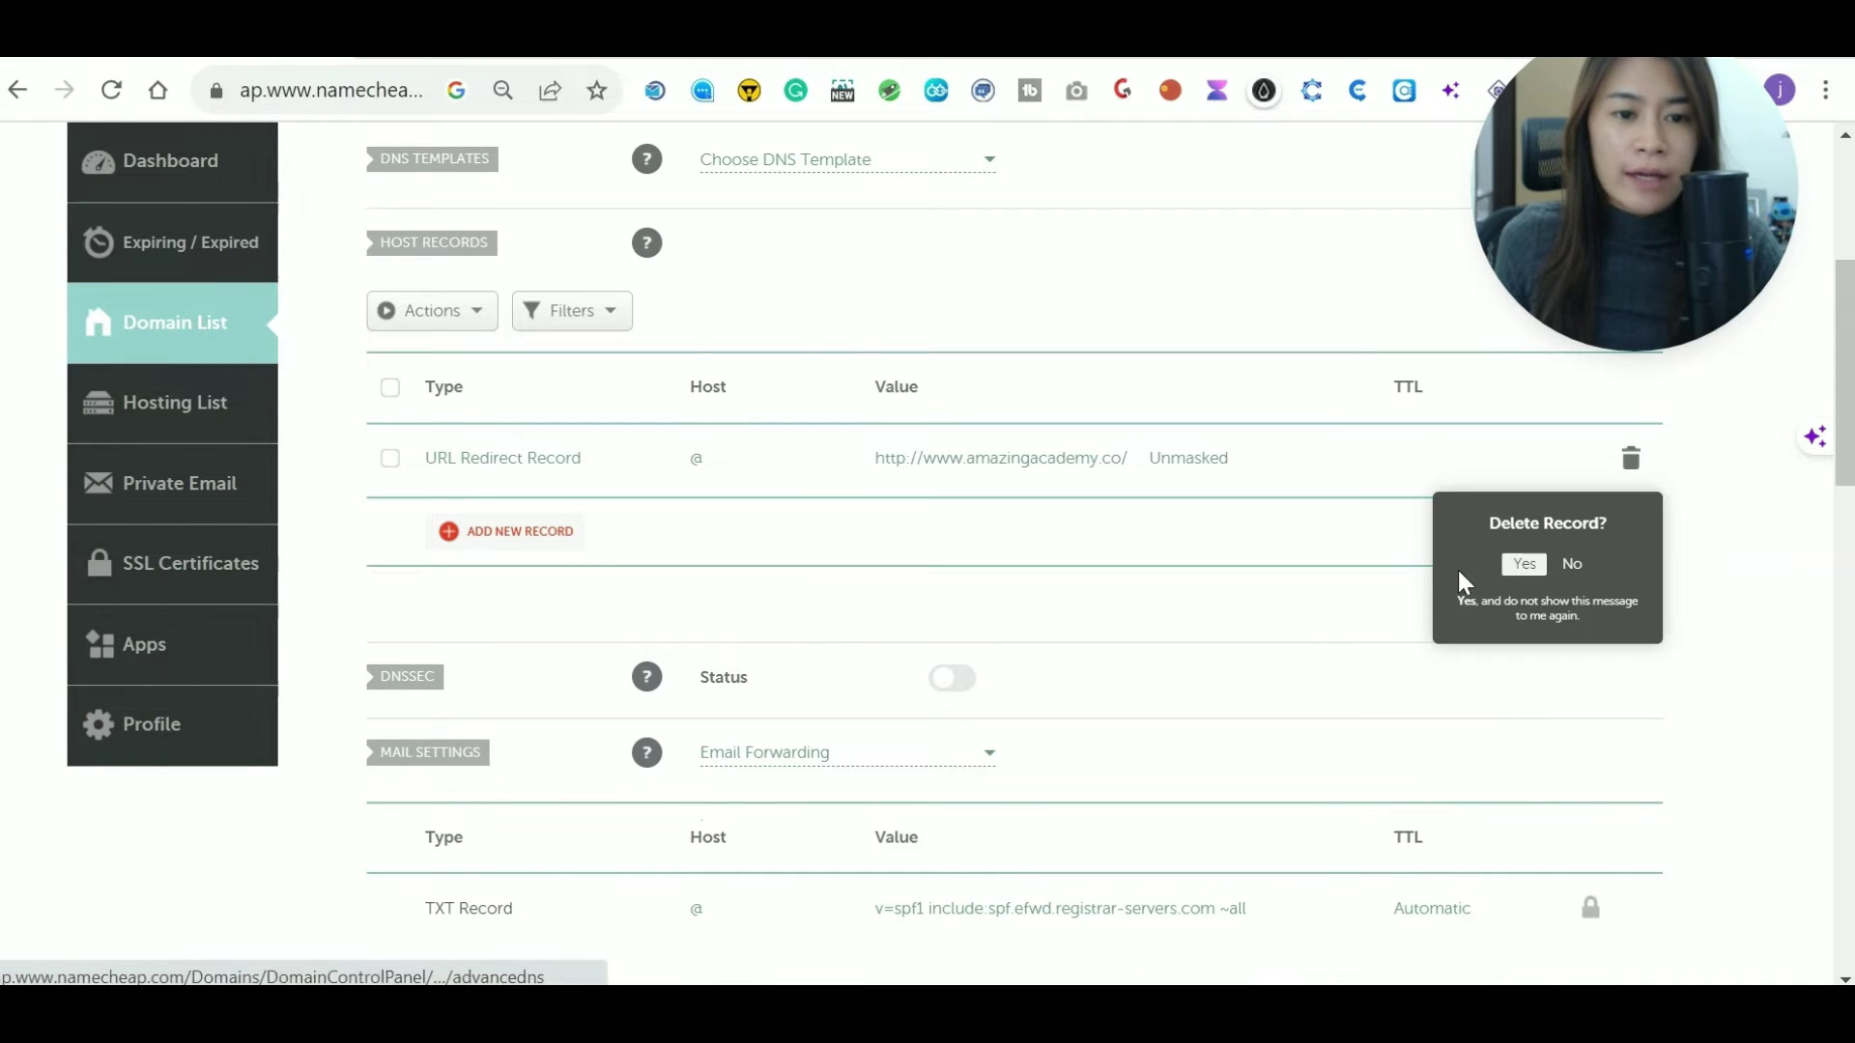
pyautogui.click(1523, 566)
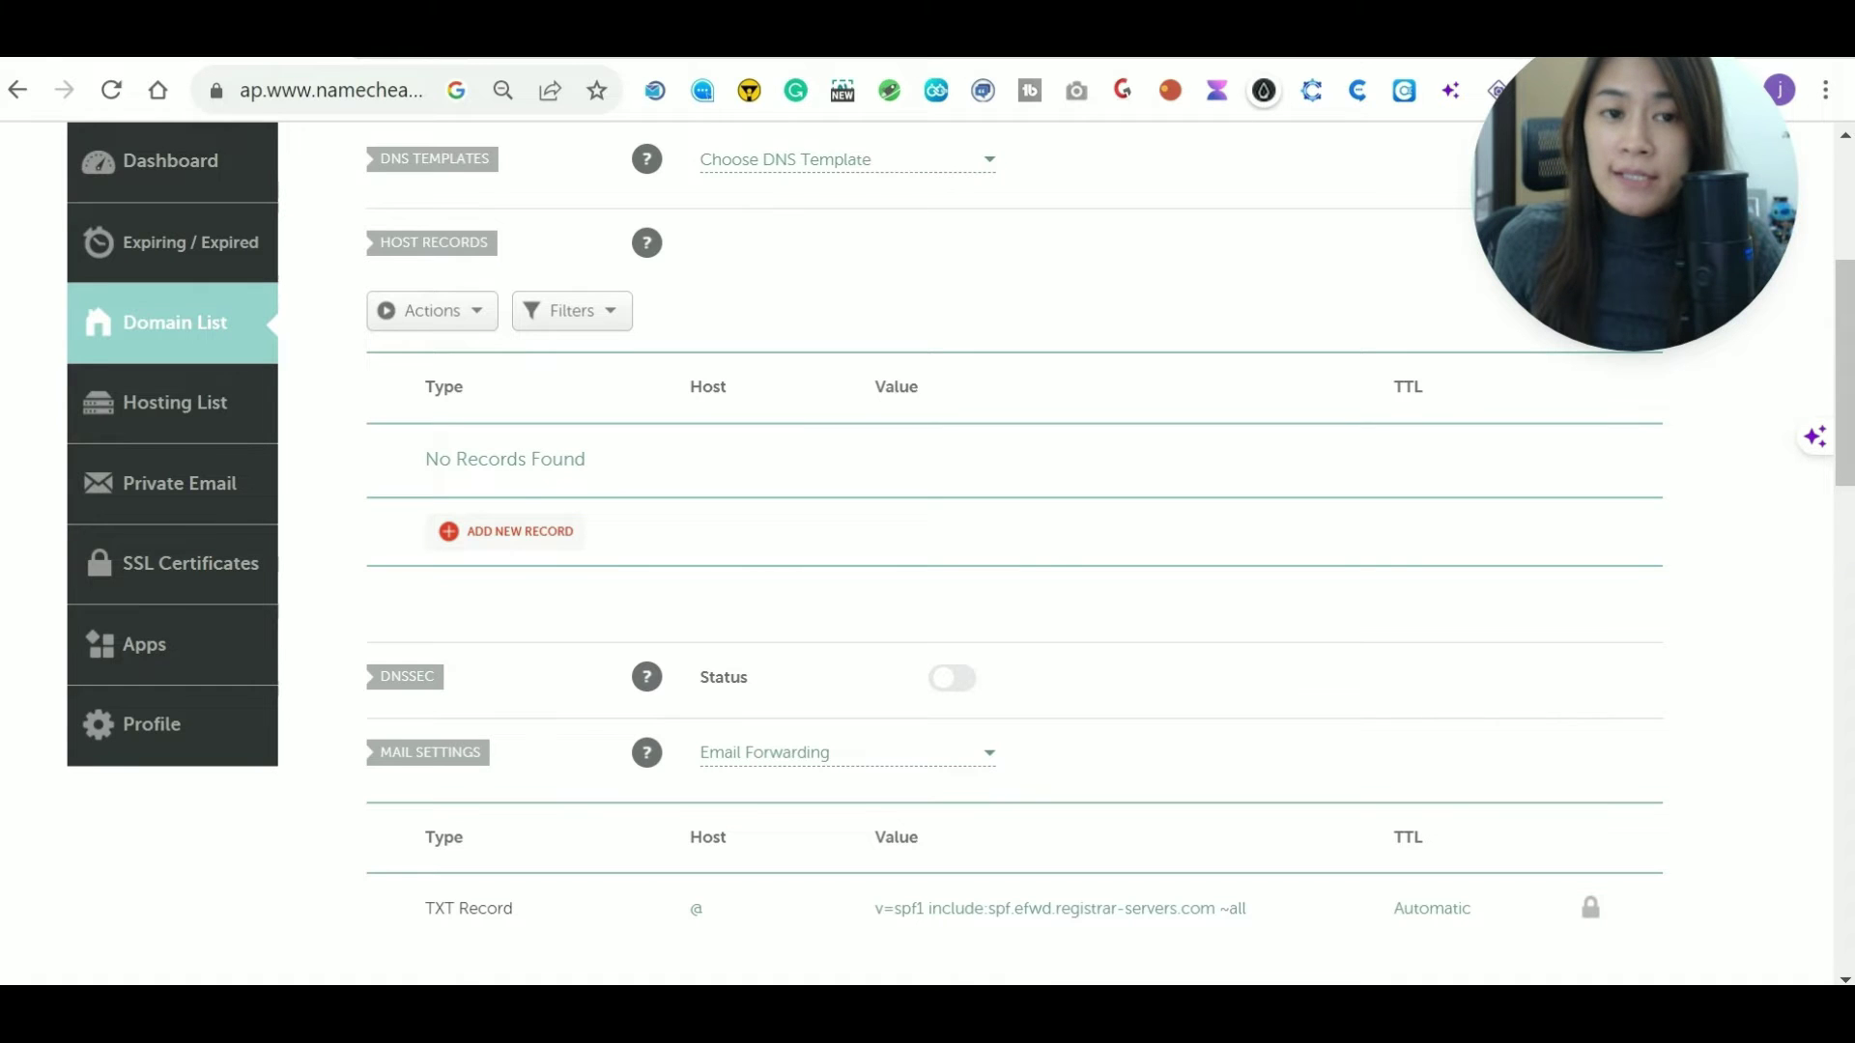
# Add a www CNAME record pointing to d1sx56vmk20u87.cloudfront.net., copied from systeme.io.
pyautogui.click(555, 529)
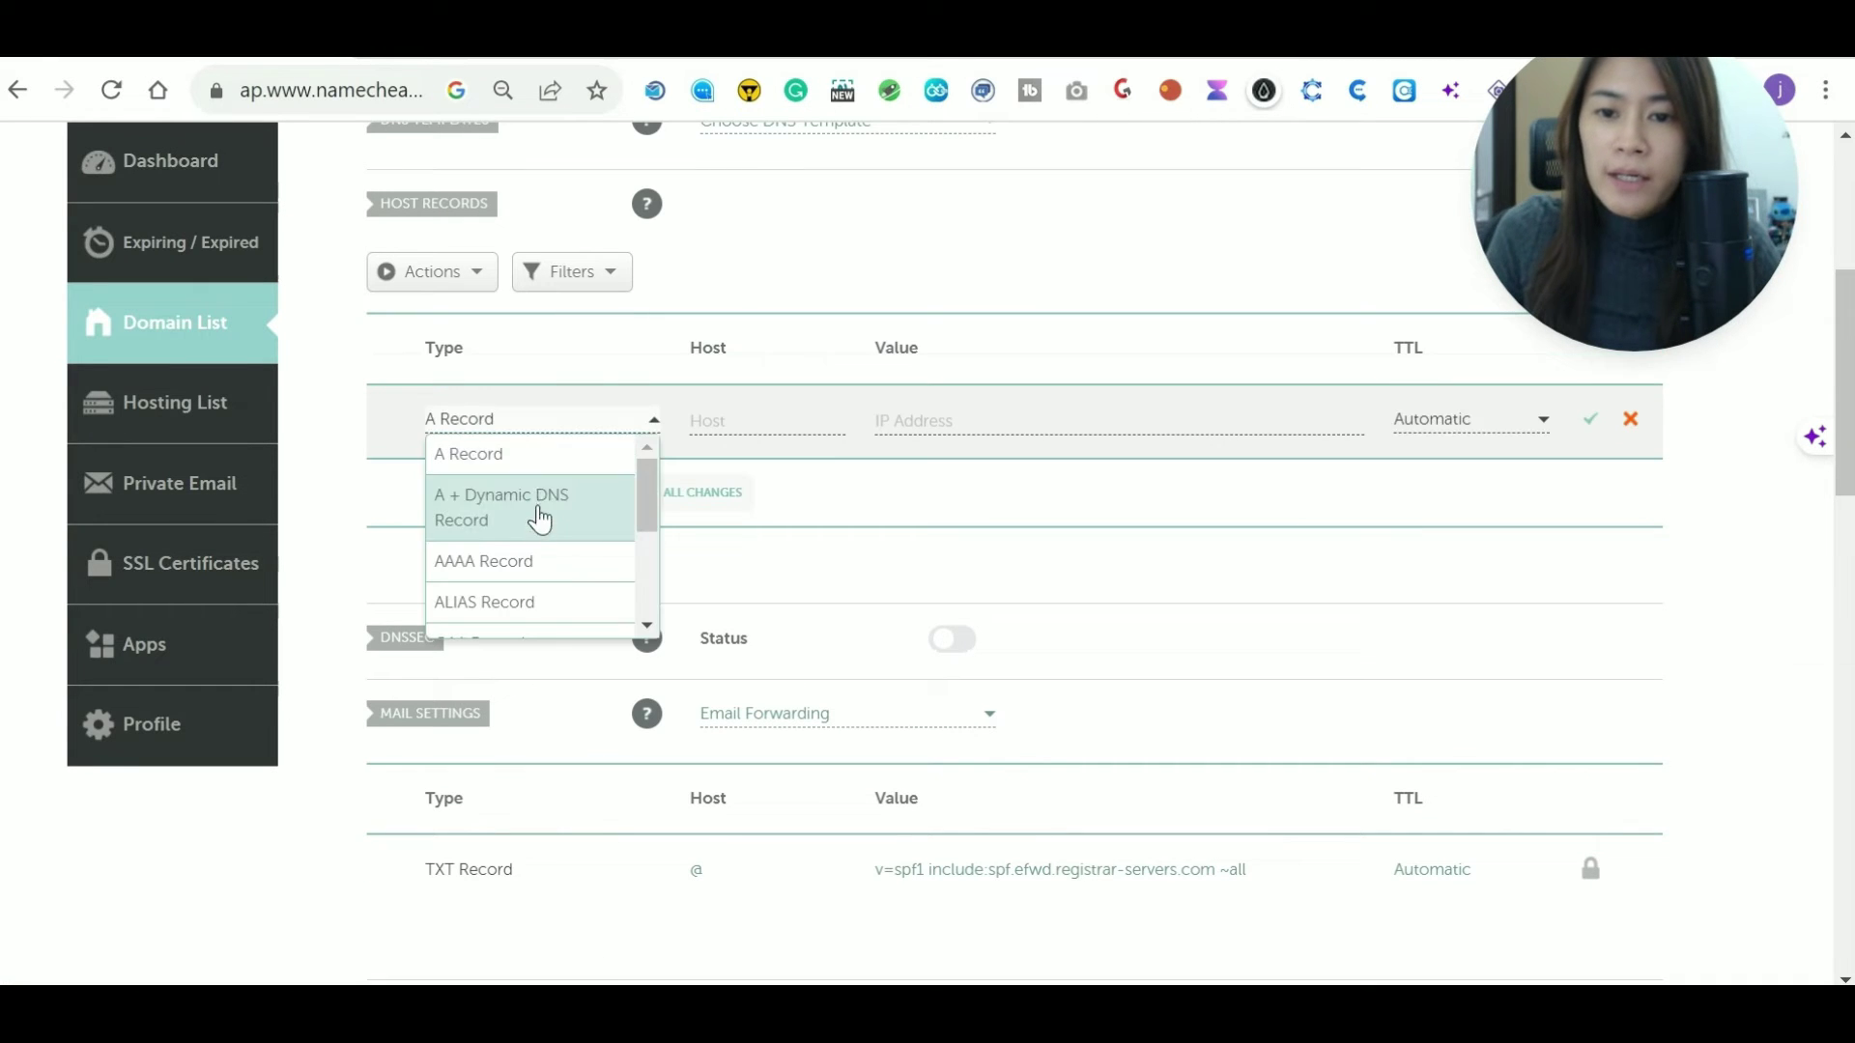
pyautogui.moveTo(639, 507); pyautogui.dragTo(644, 549)
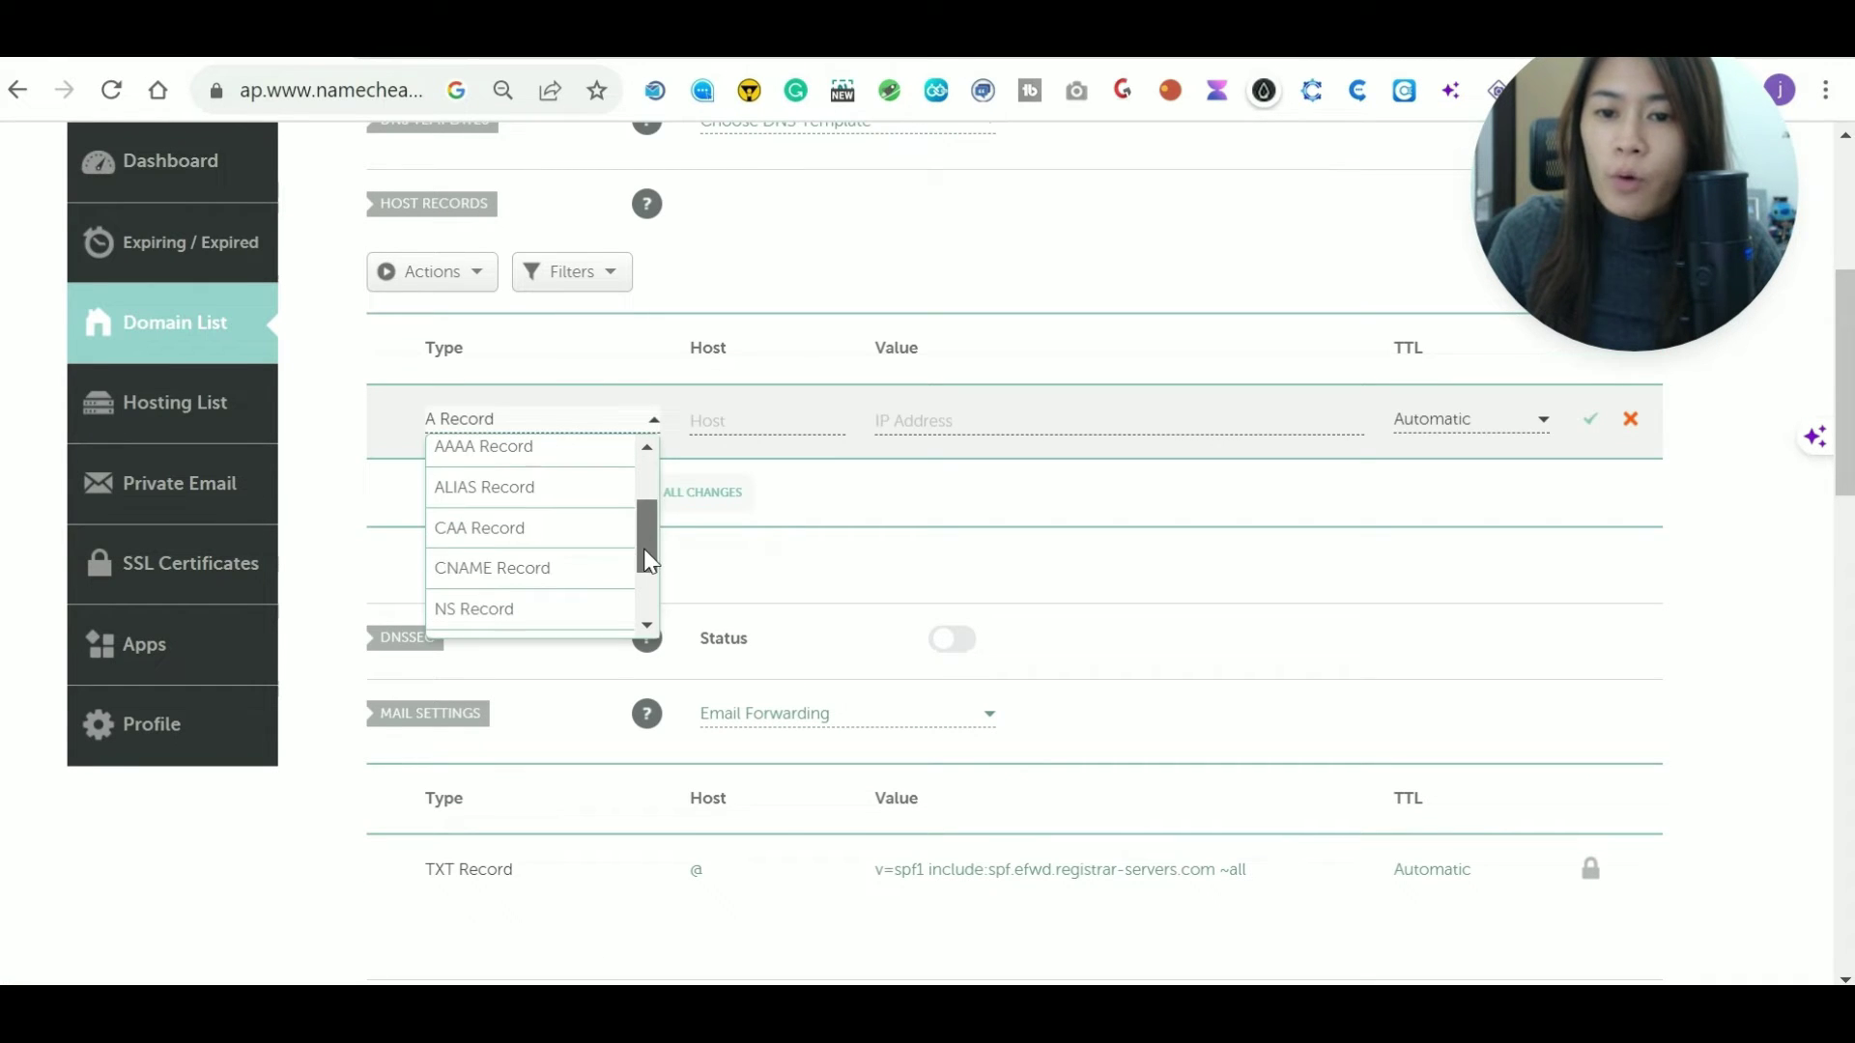
pyautogui.click(563, 570)
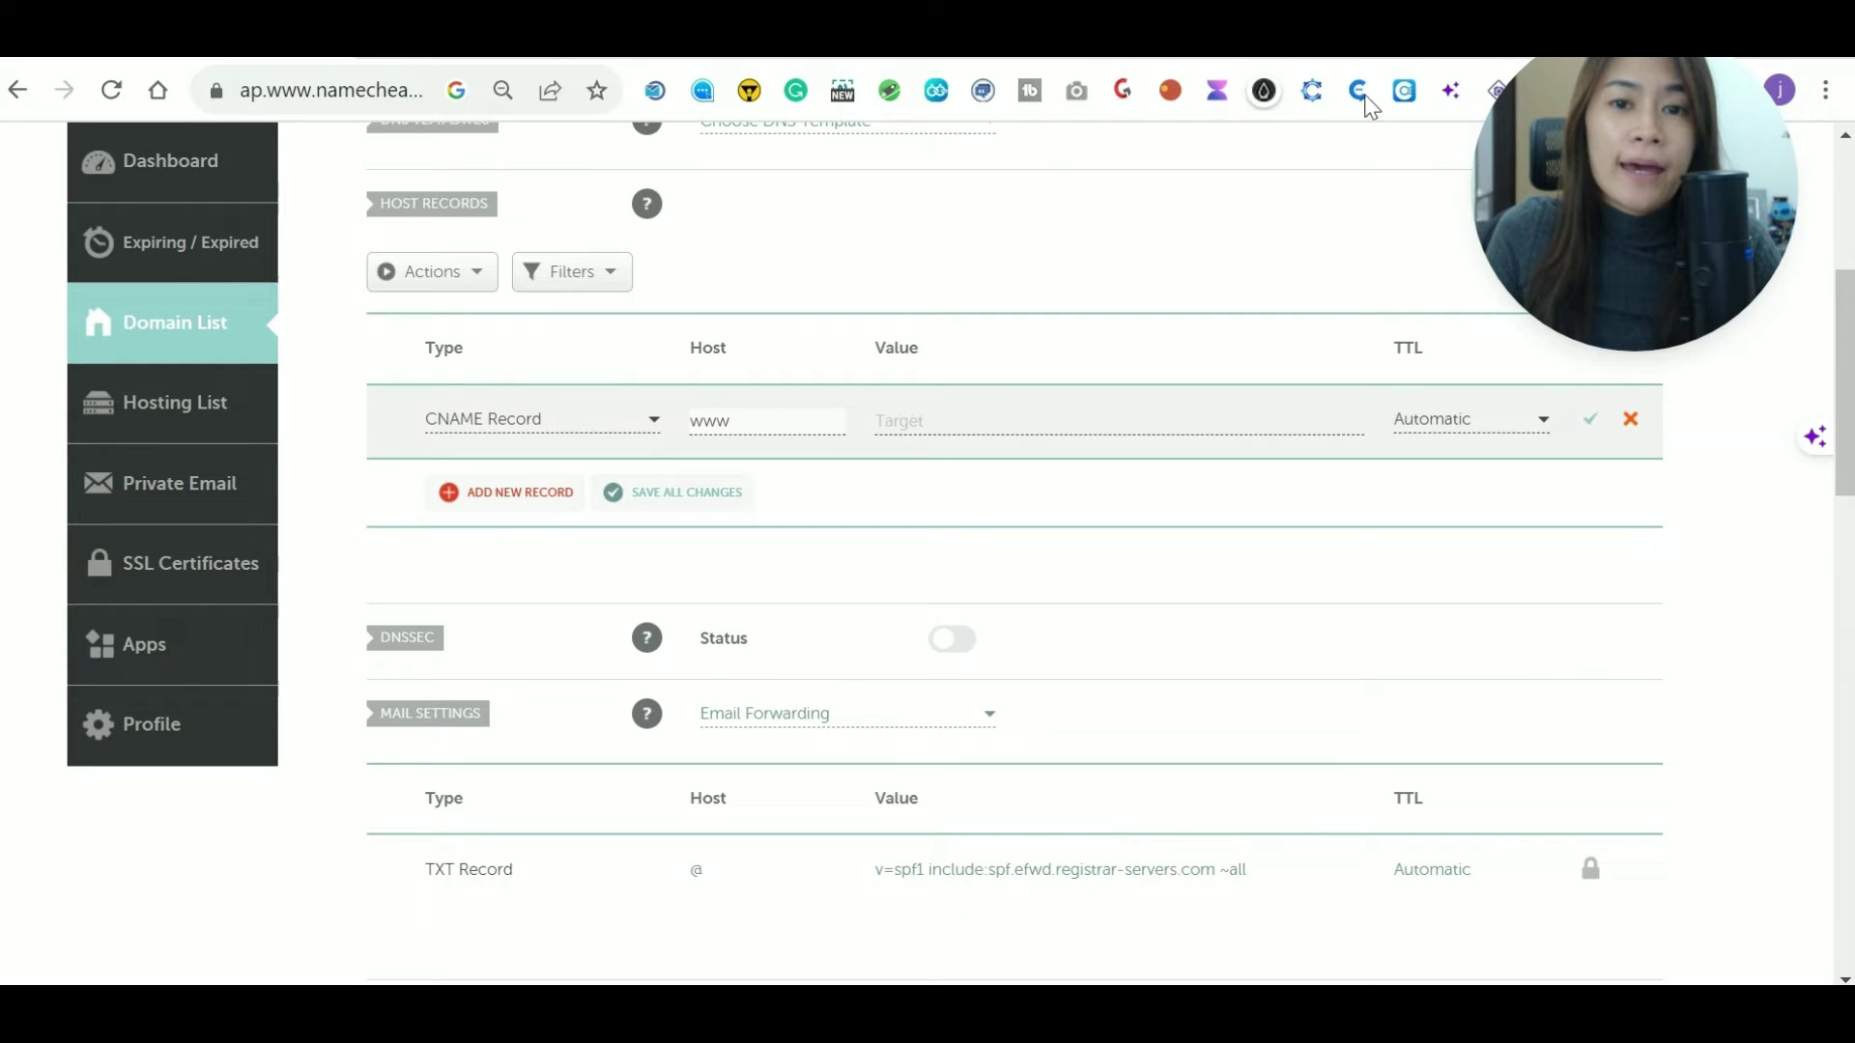
pyautogui.hotkey('ctrl', 'Tab')
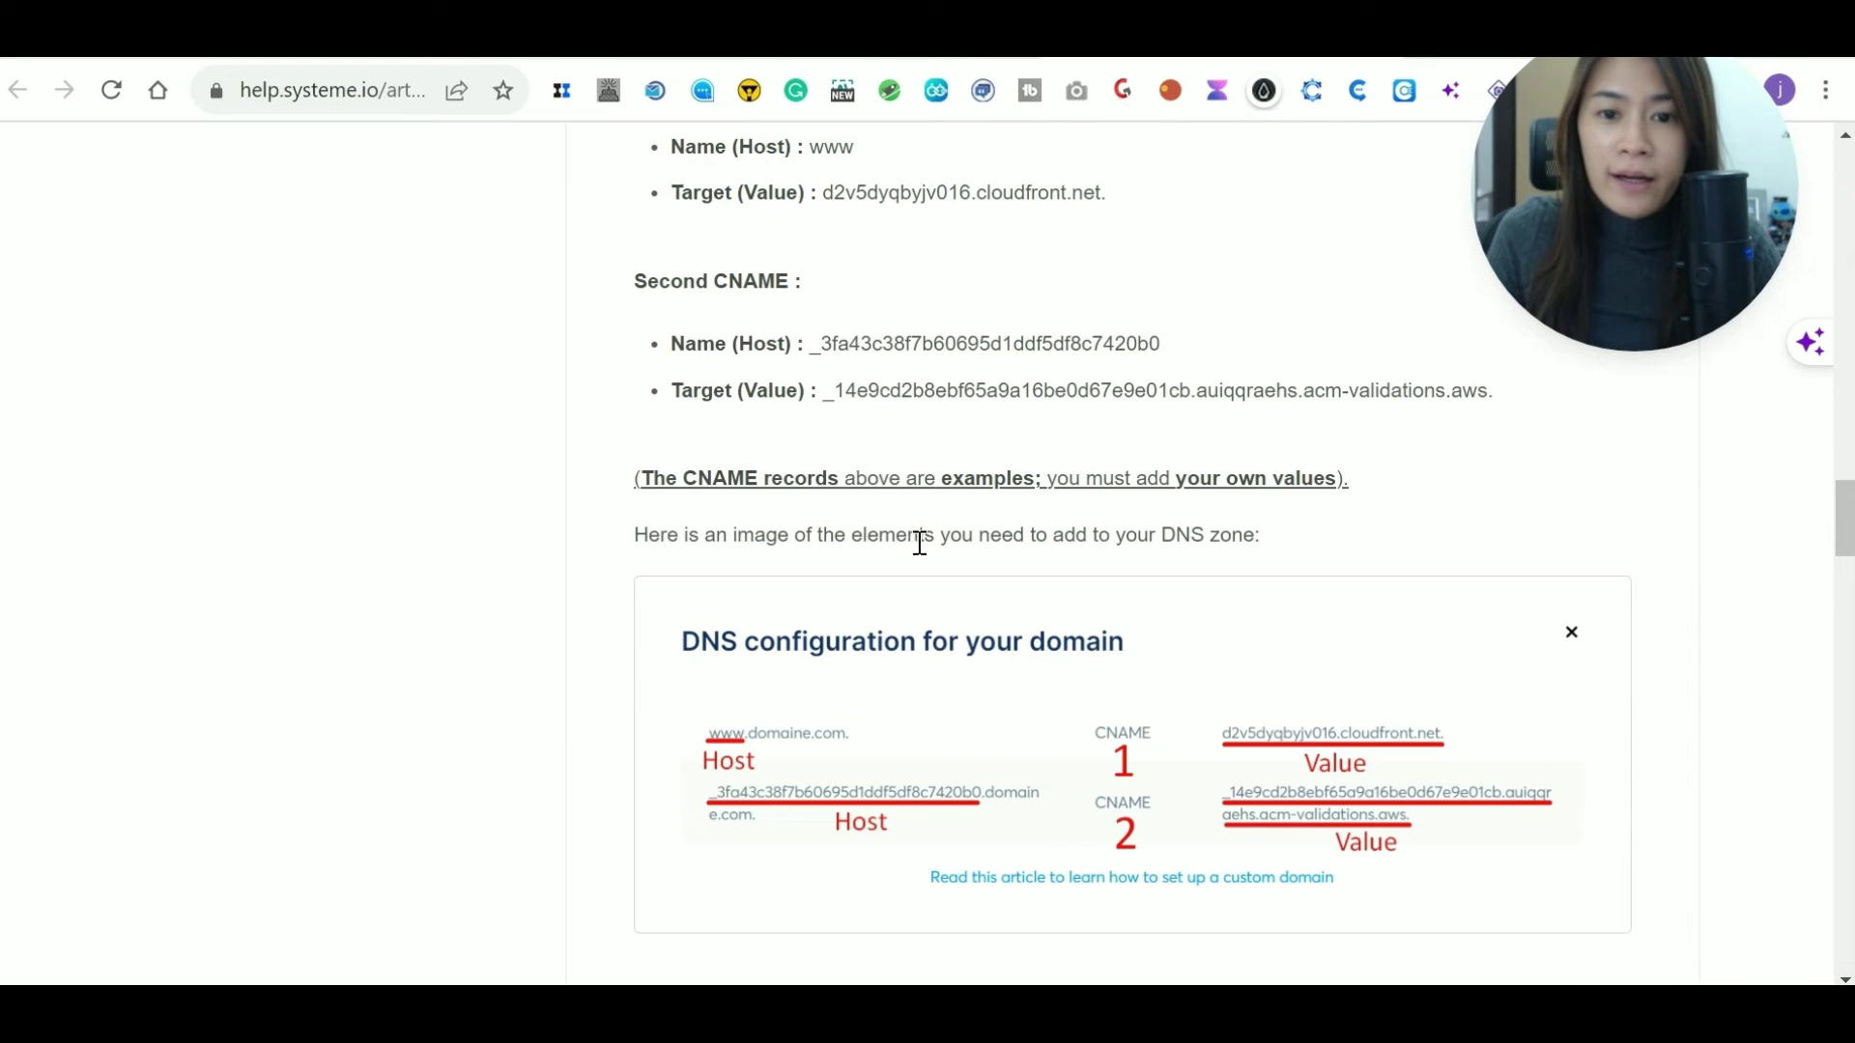
pyautogui.hotkey('ctrl', 'Tab')
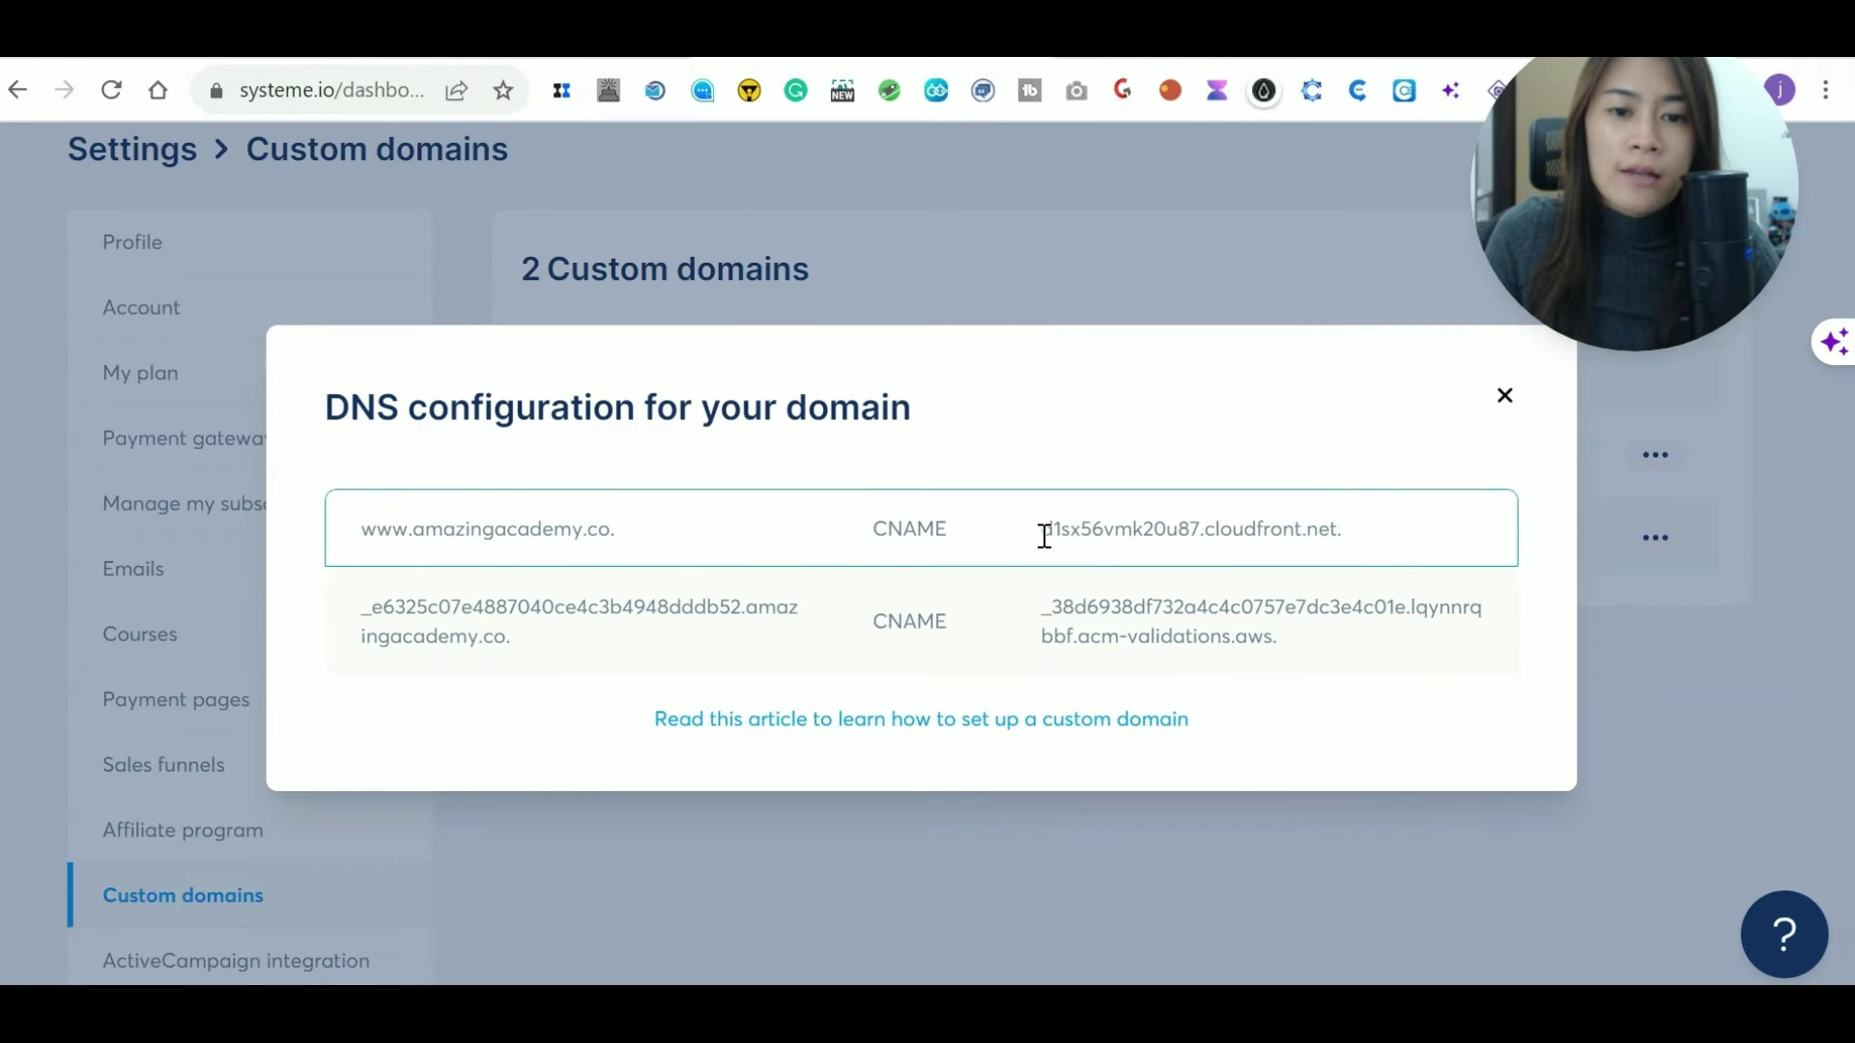
pyautogui.moveTo(1044, 536); pyautogui.dragTo(1342, 536)
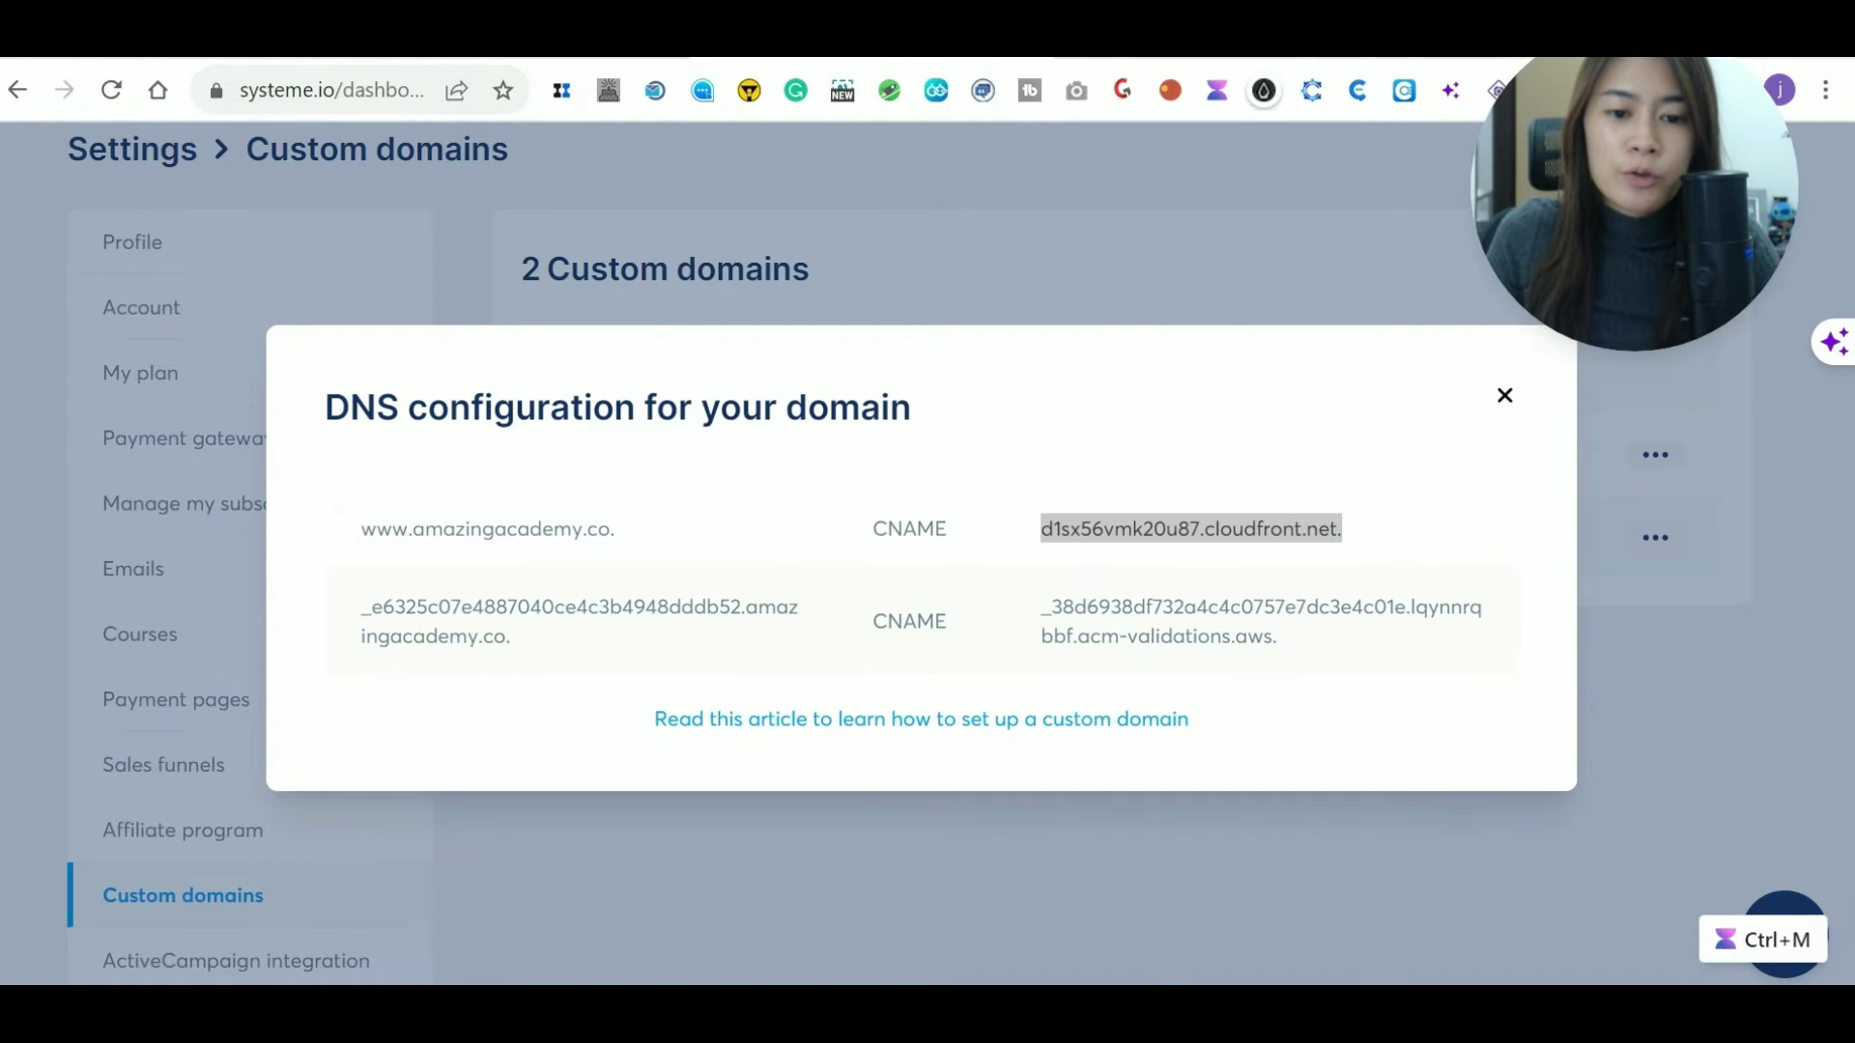
pyautogui.moveTo(1060, 1014)
pyautogui.click(1209, 904)
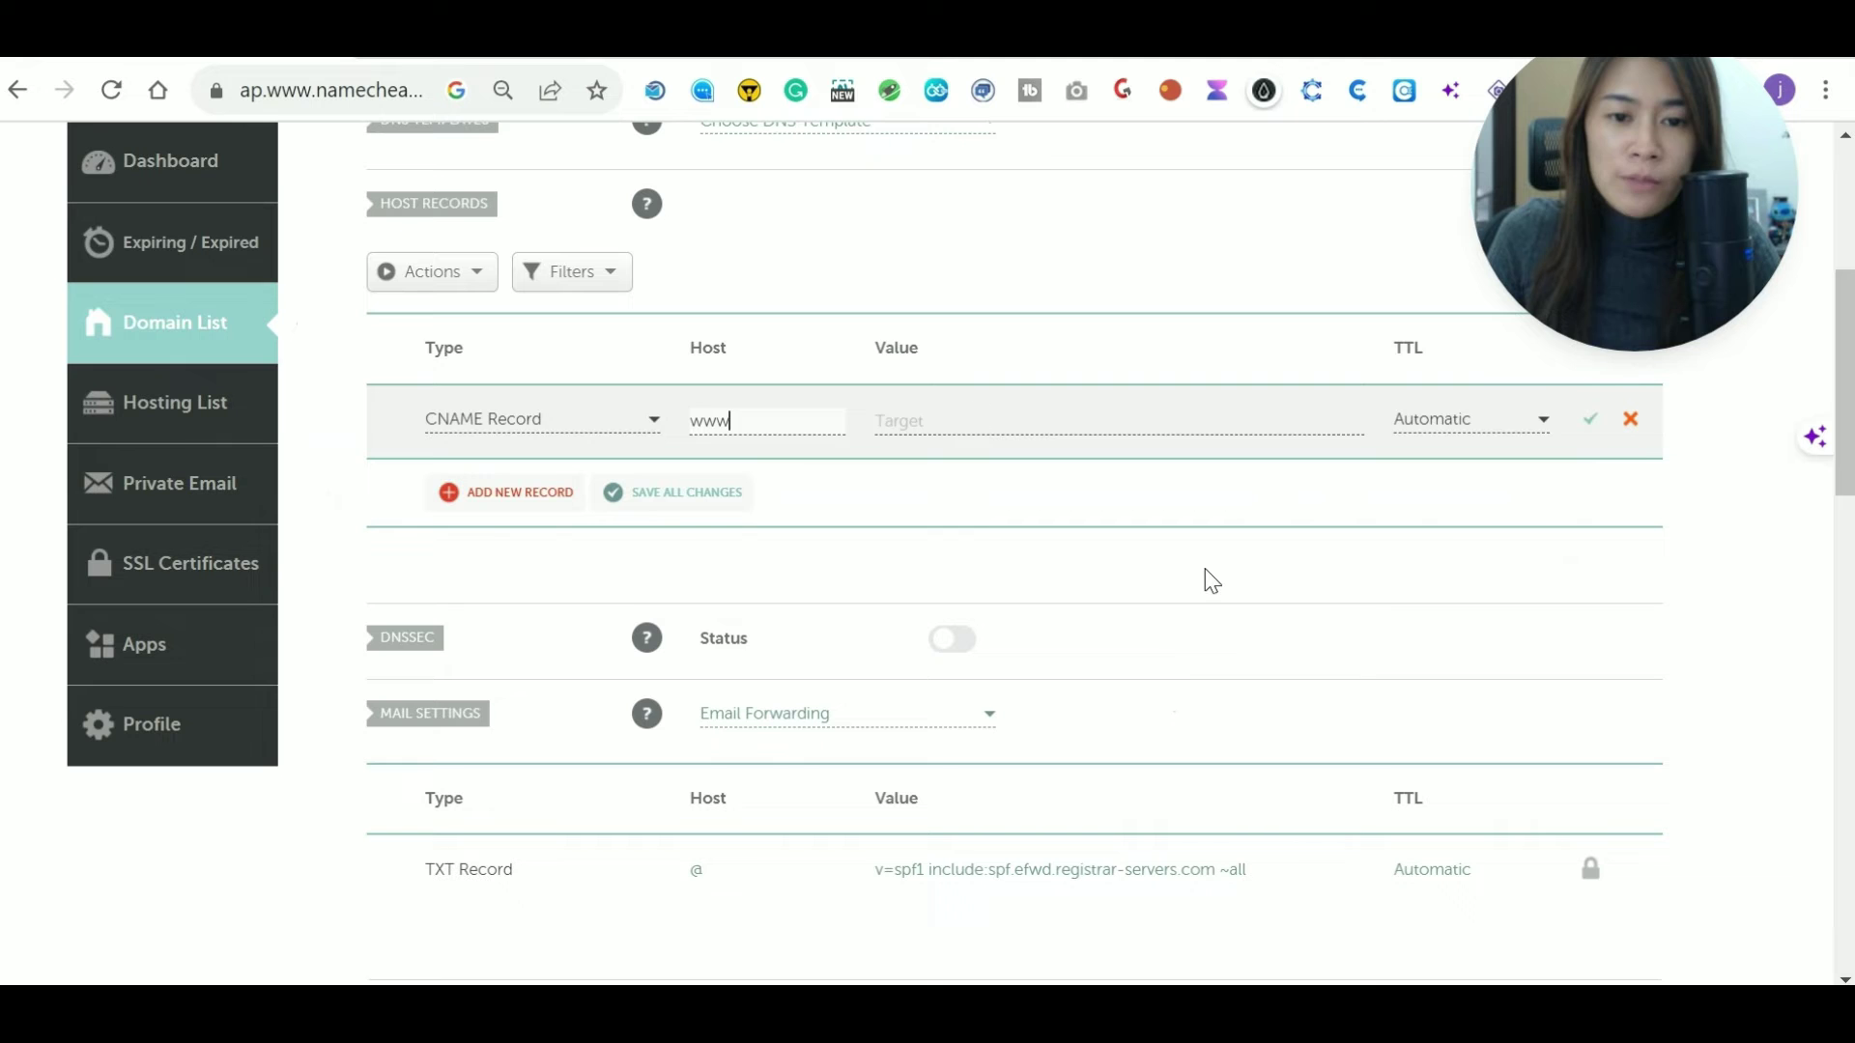
pyautogui.click(980, 415)
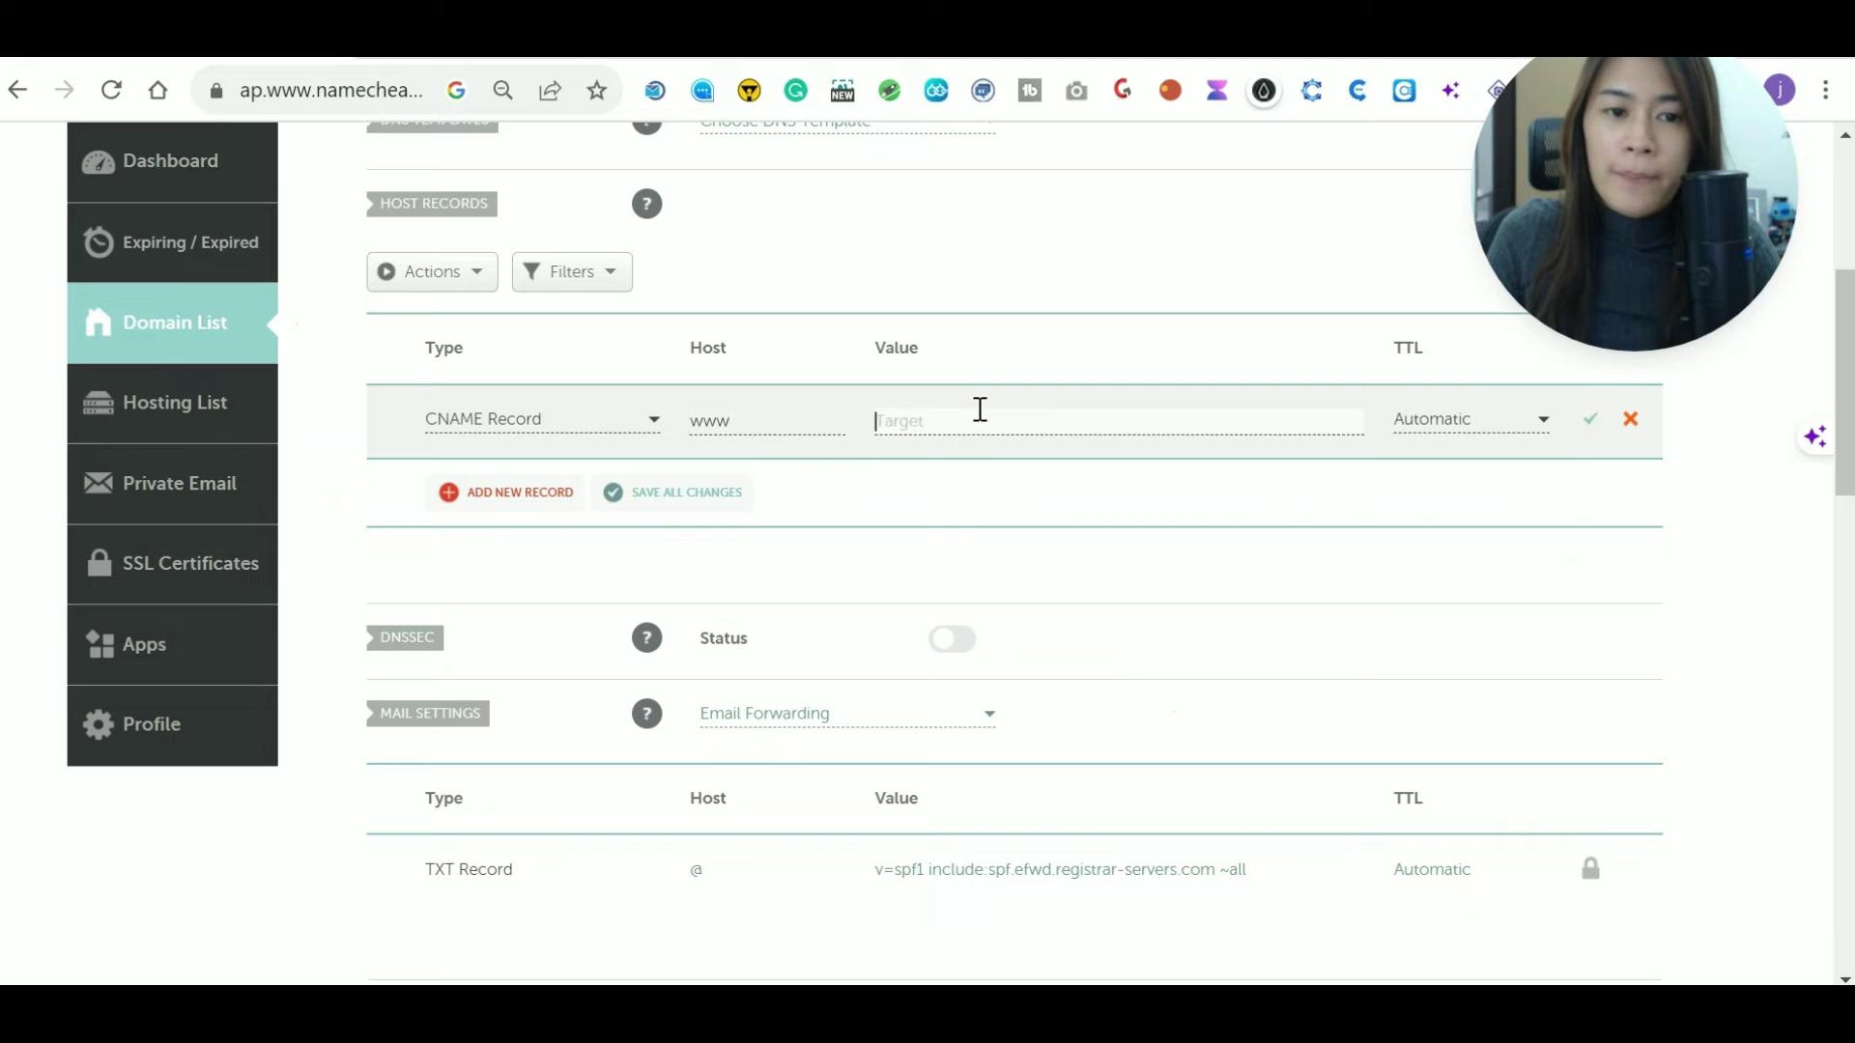
pyautogui.click(1588, 421)
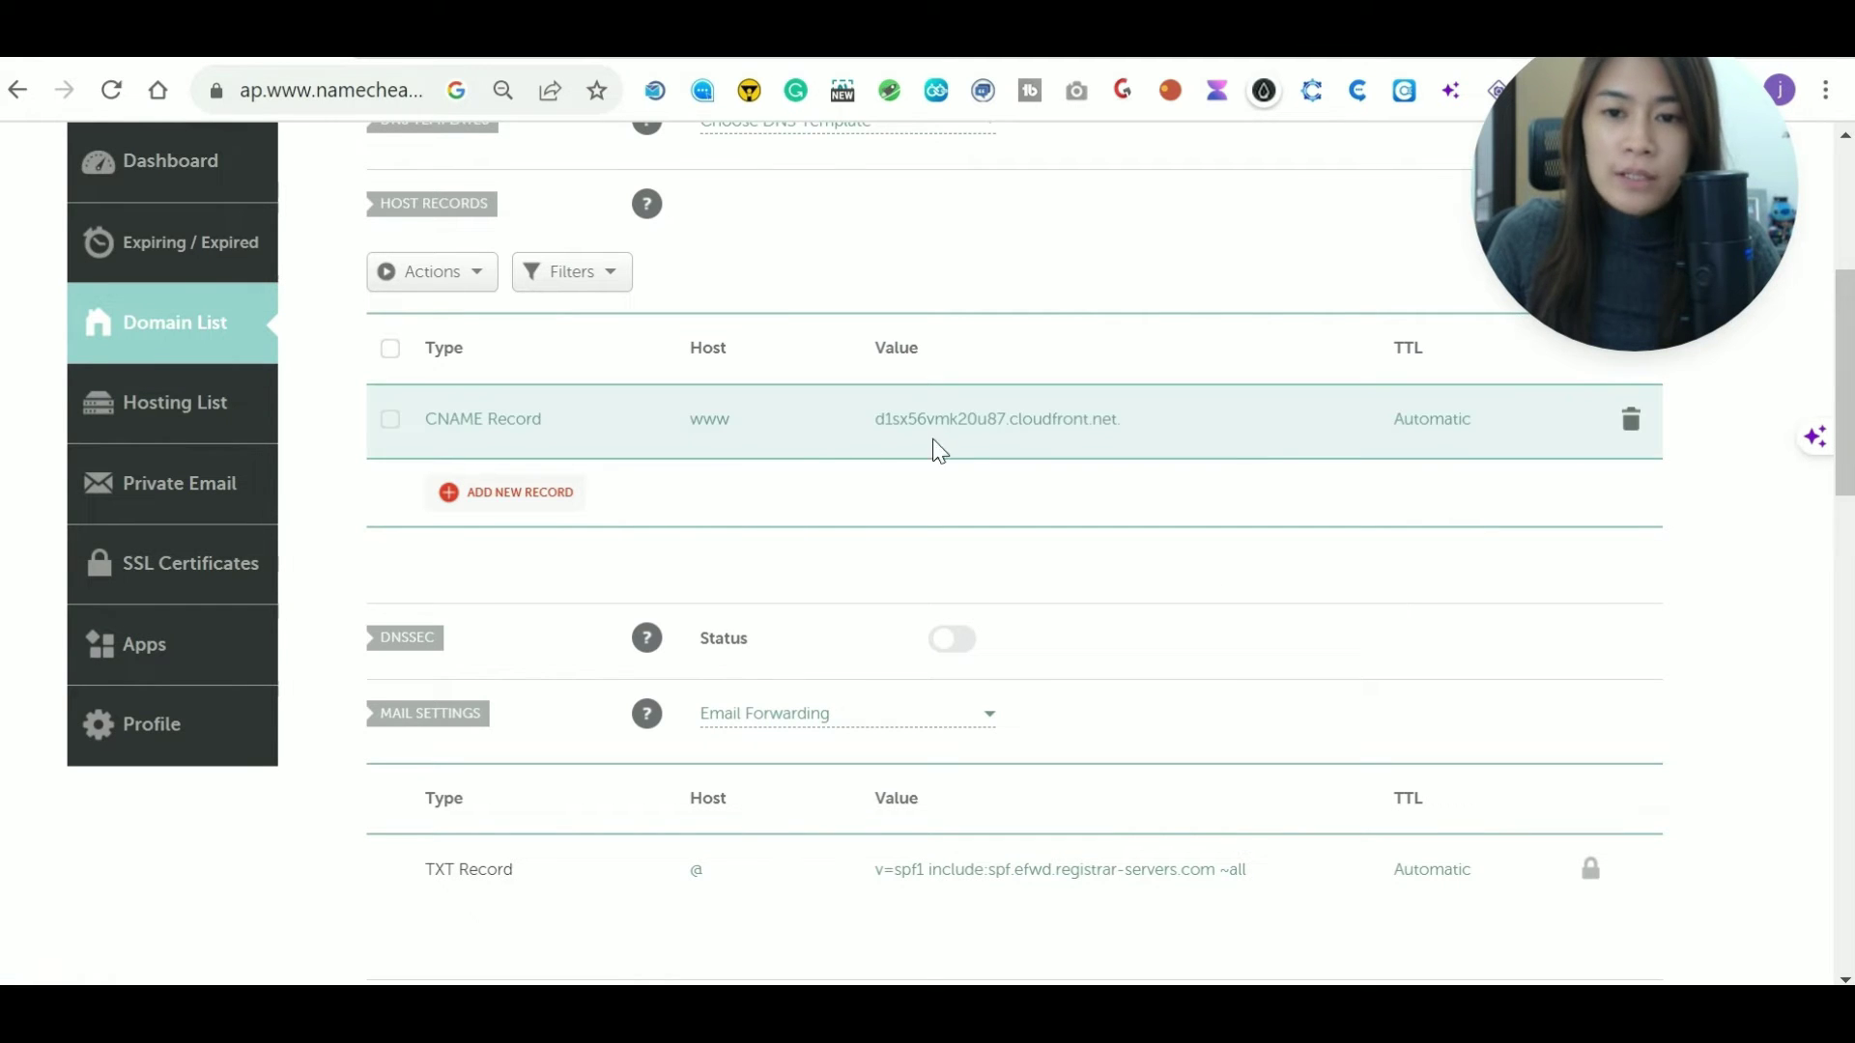
# Start a second CNAME host record below the saved www record.
pyautogui.click(536, 494)
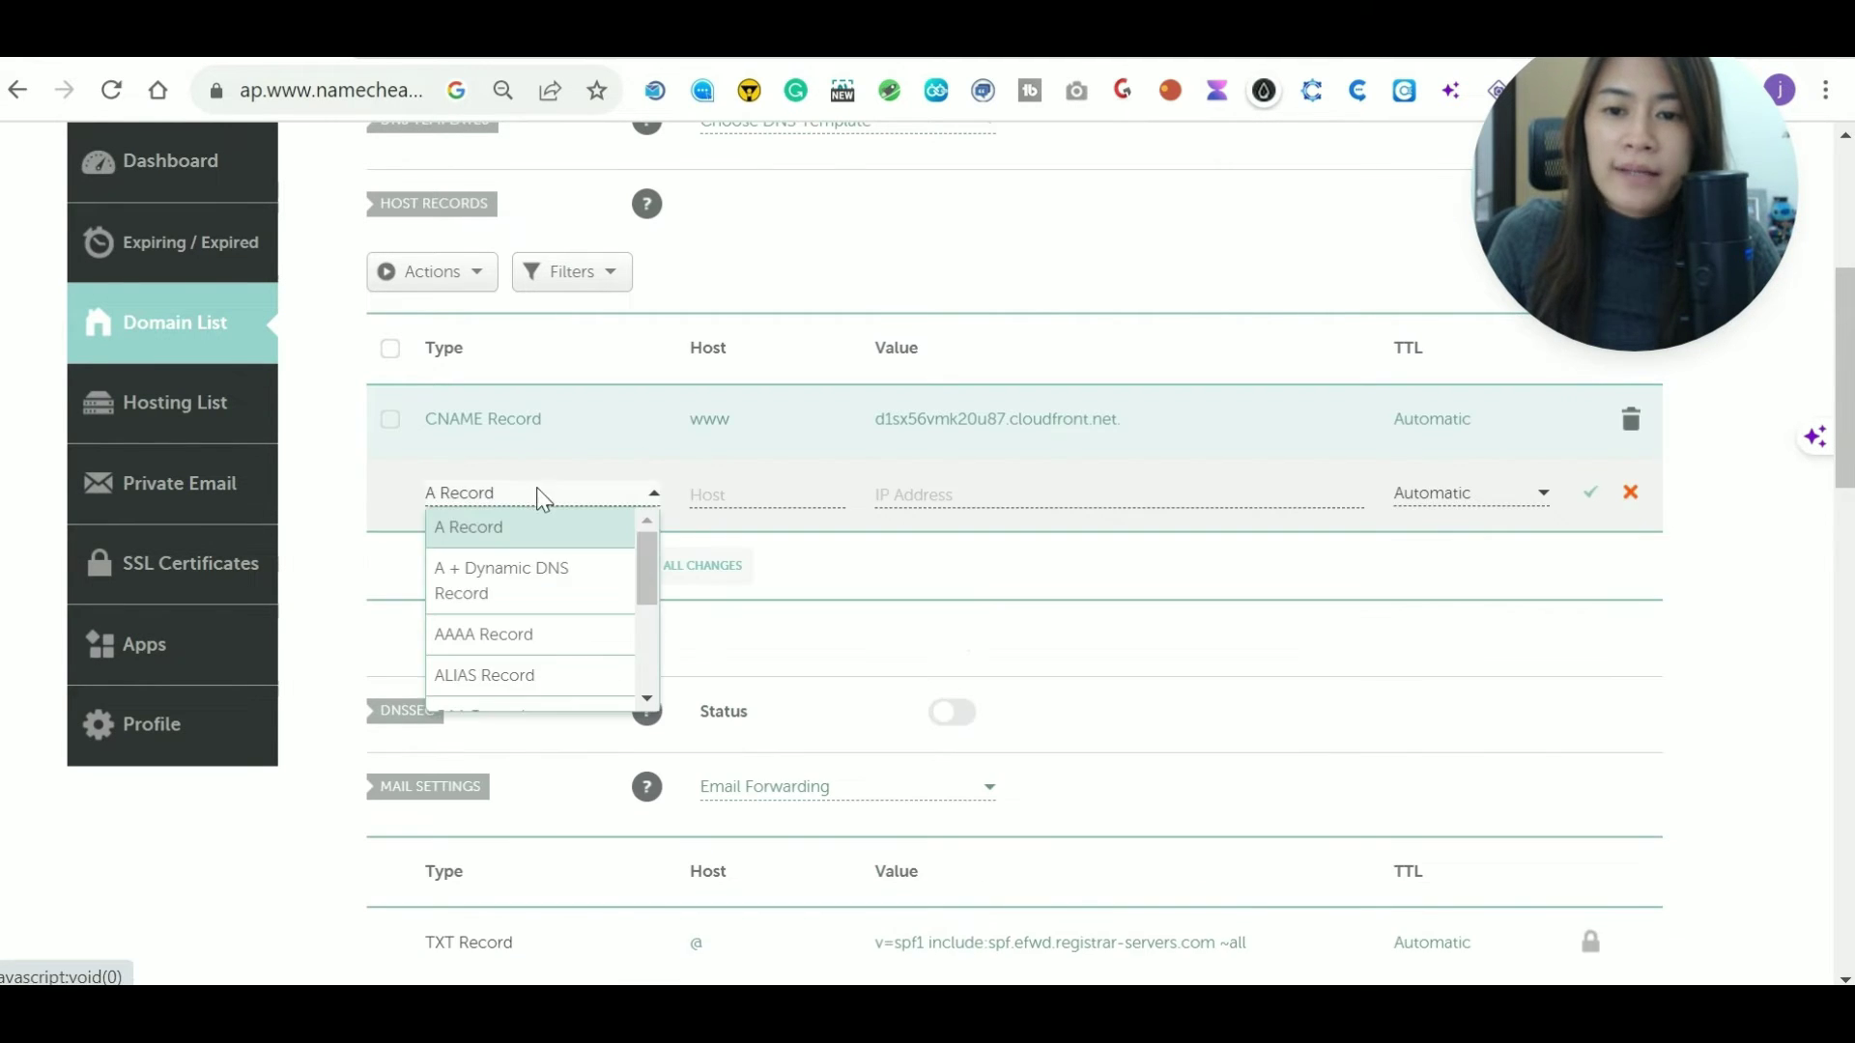
pyautogui.moveTo(650, 542); pyautogui.dragTo(650, 634)
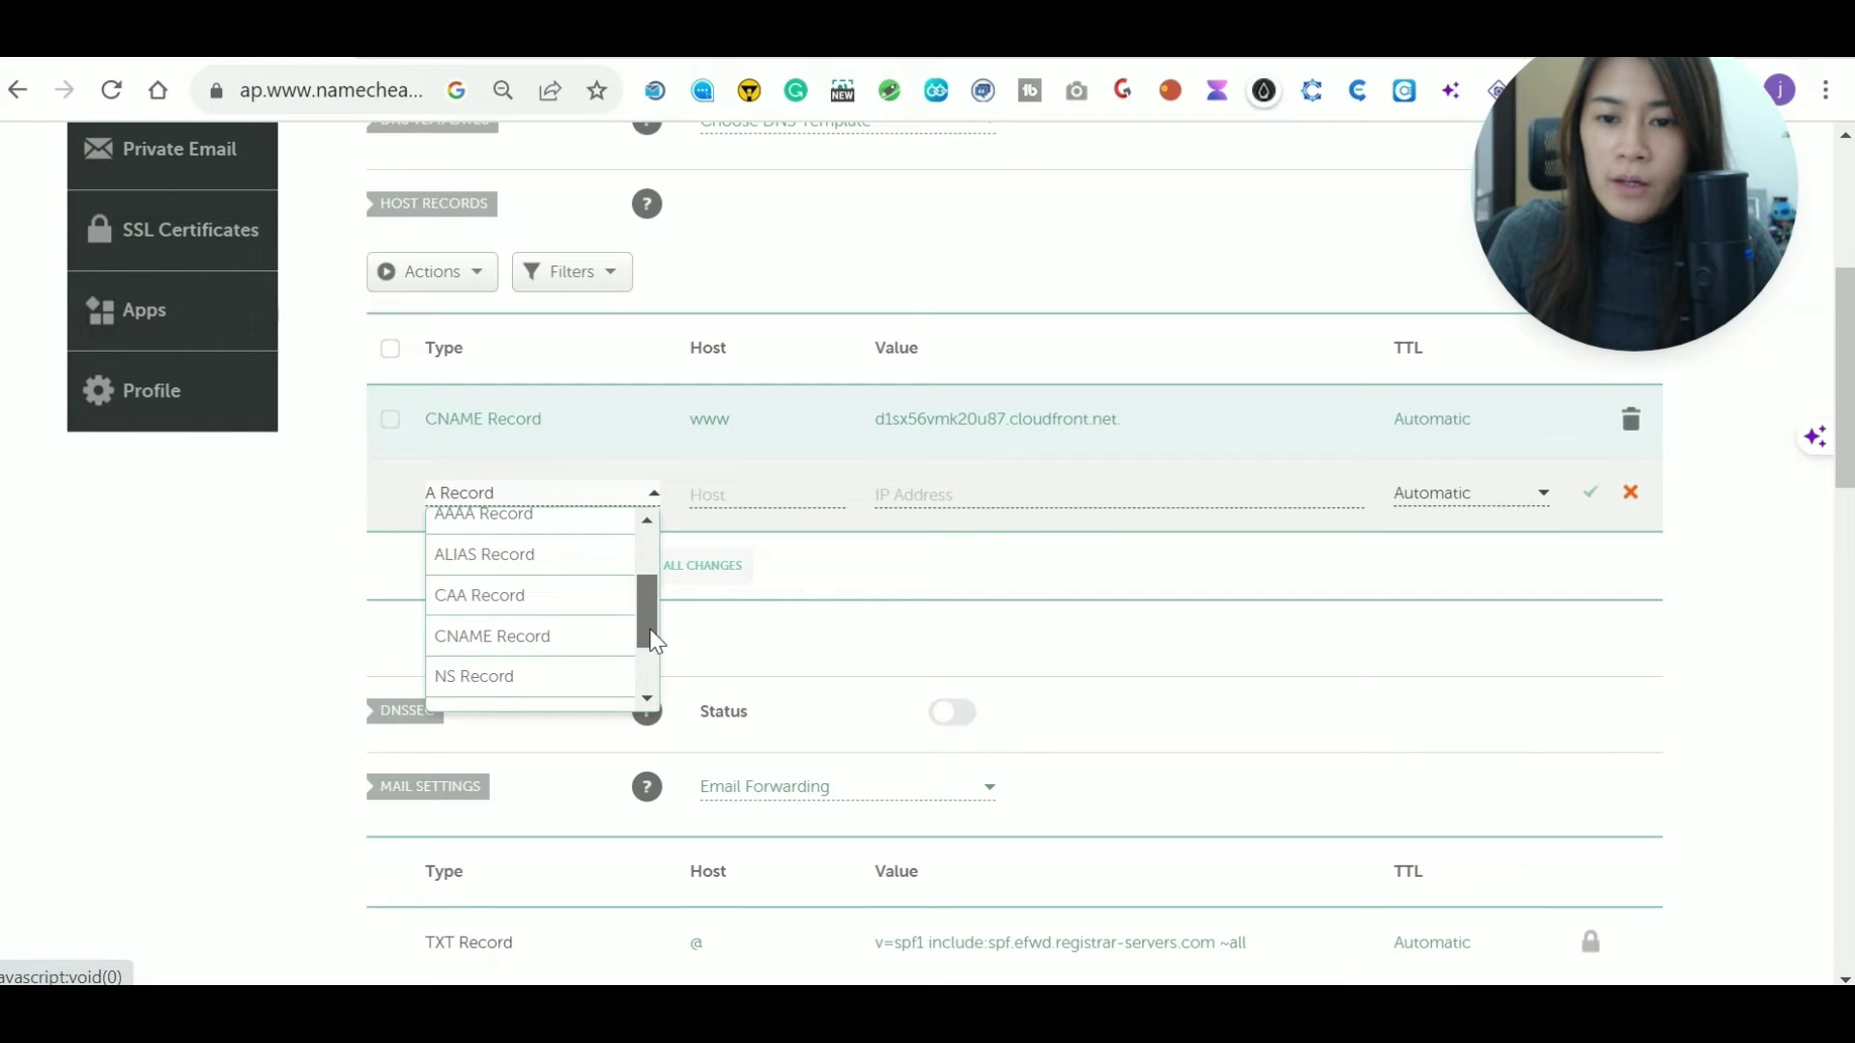
pyautogui.click(610, 637)
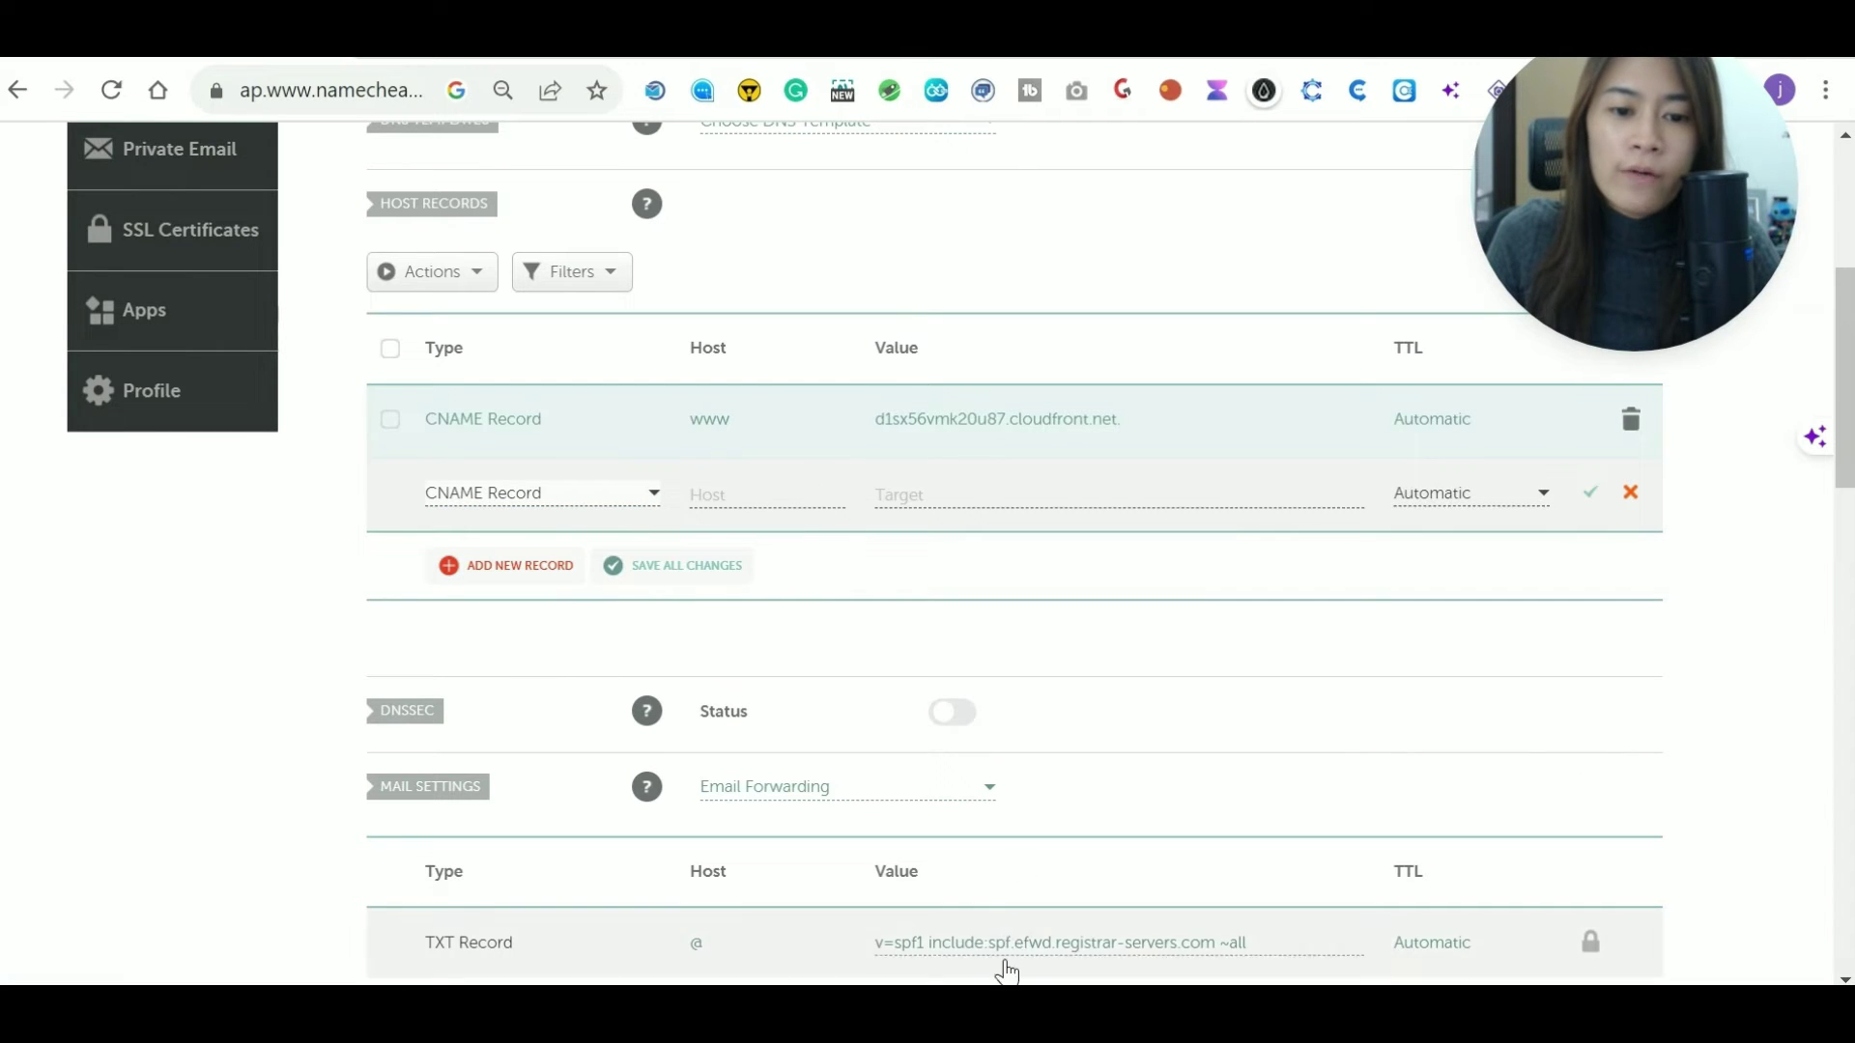
# In systeme.io's DNS dialog, select the second record's host prefix without .amazingacademy.co.
pyautogui.moveTo(1061, 1009)
pyautogui.click(942, 850)
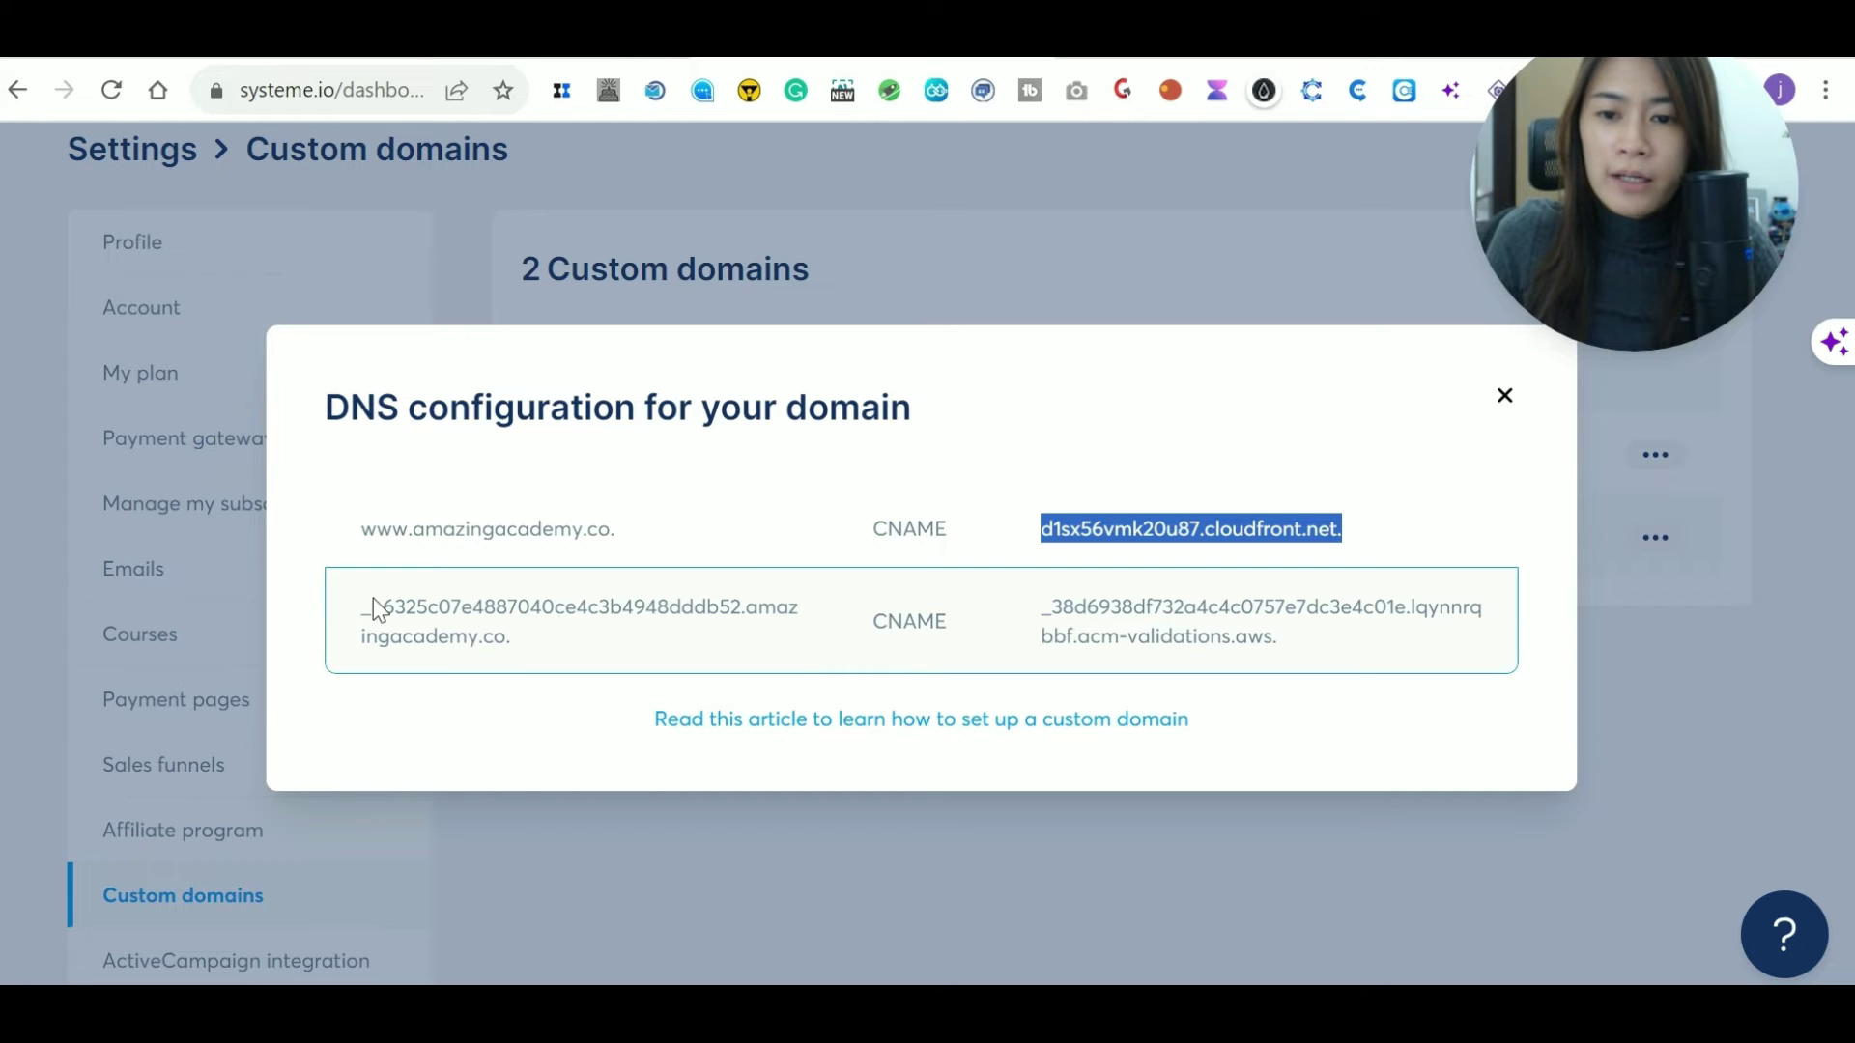
pyautogui.moveTo(751, 606); pyautogui.dragTo(775, 650)
pyautogui.click(753, 617)
pyautogui.click(744, 611)
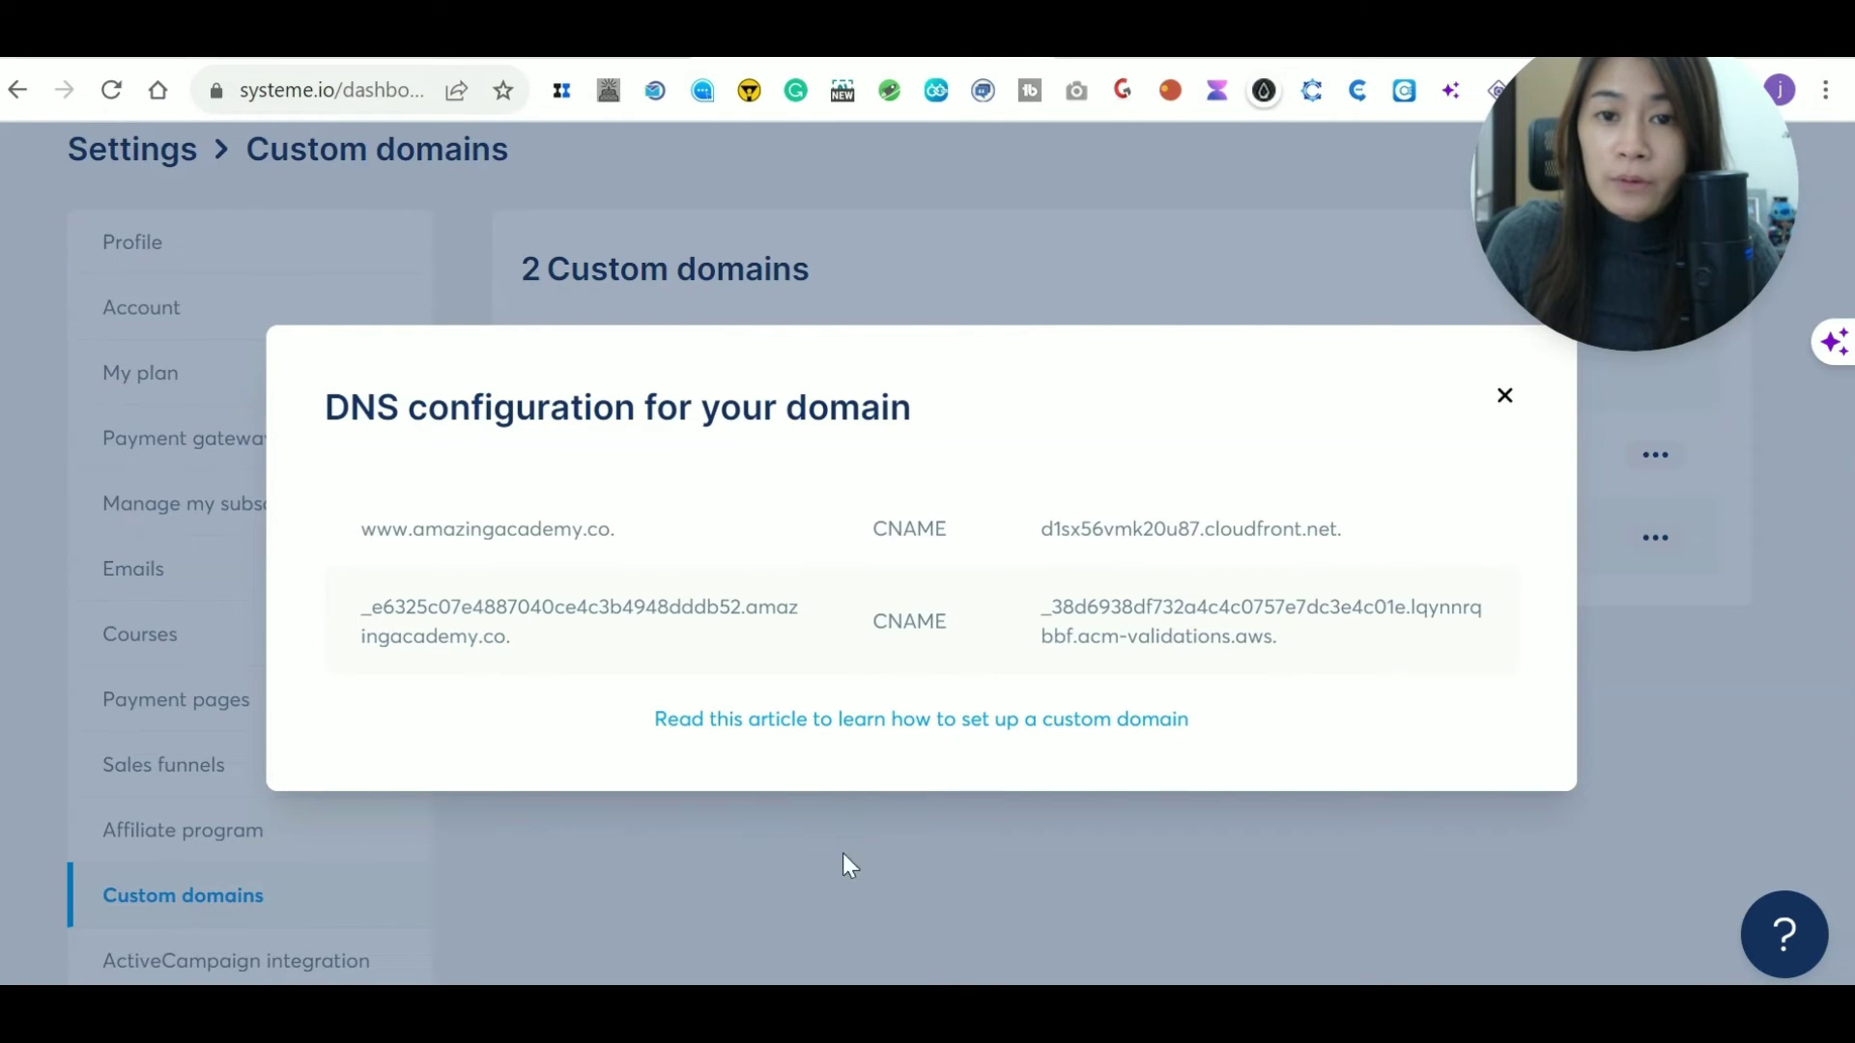
pyautogui.hotkey('ctrl', 'Tab')
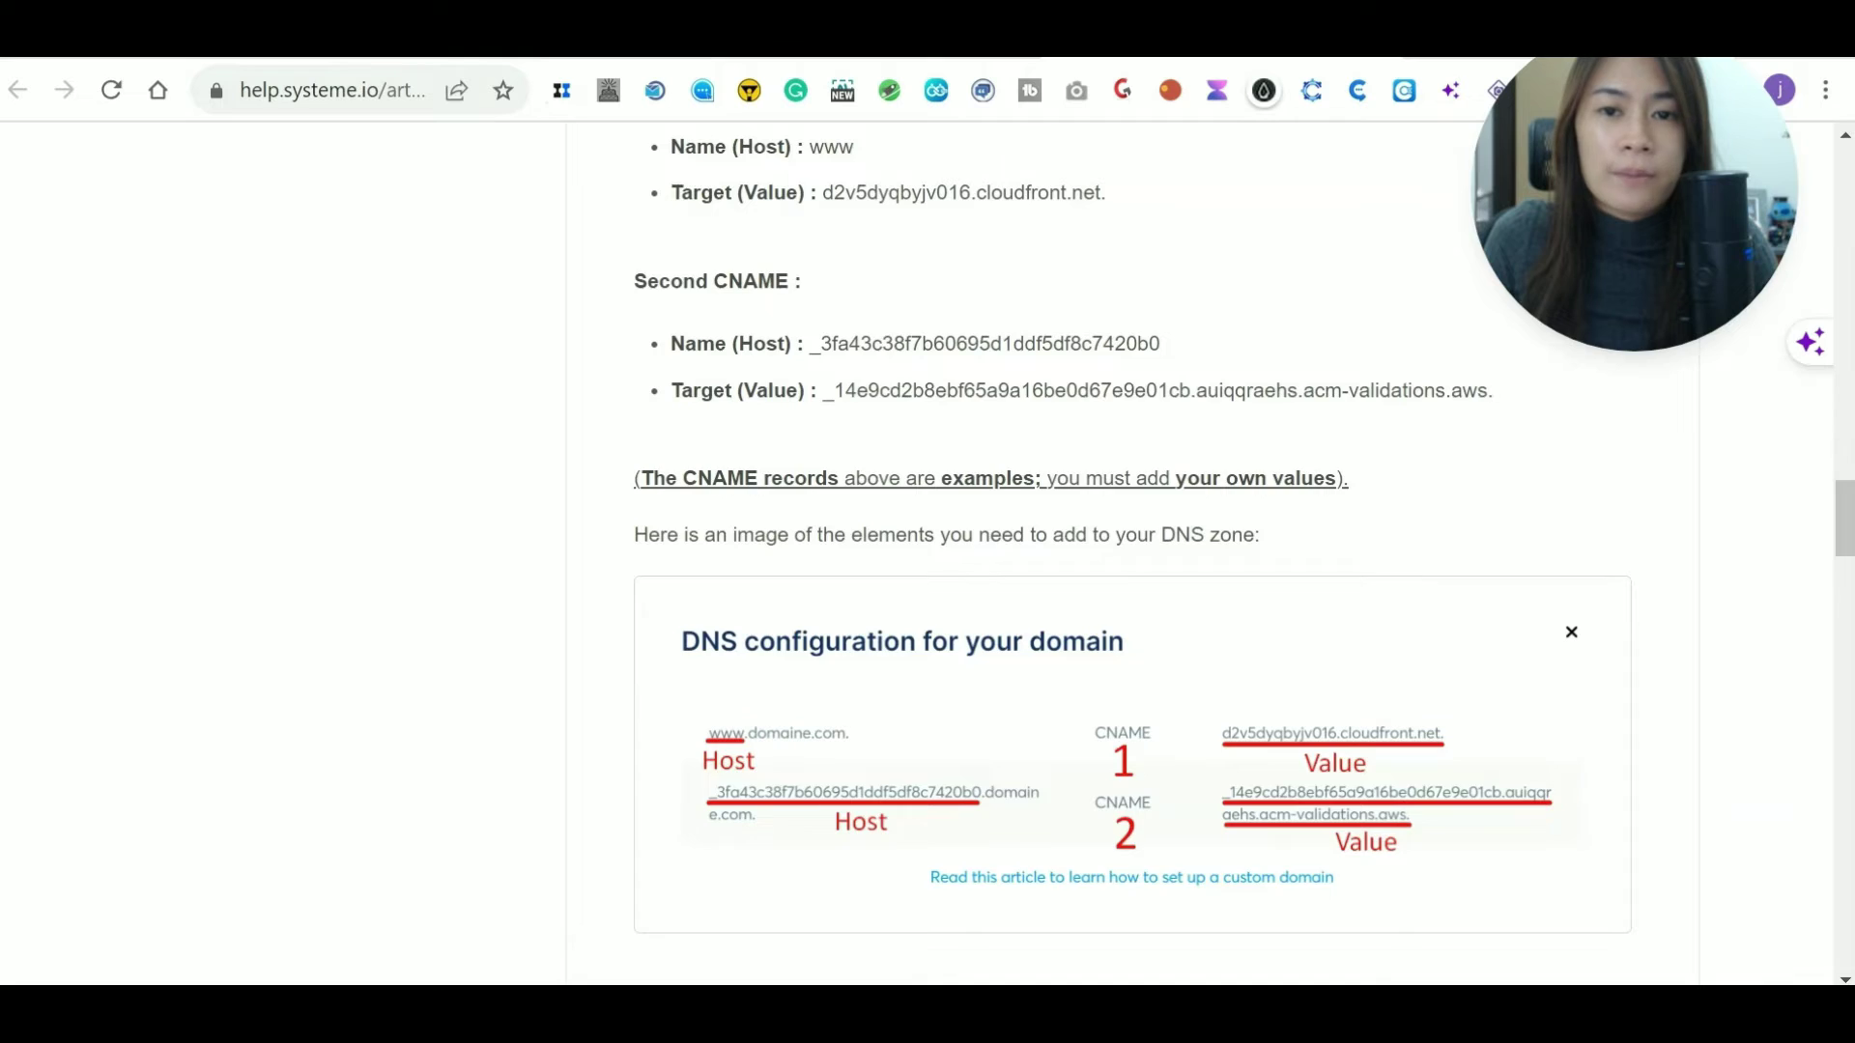
pyautogui.hotkey('ctrl', 'shift', 'Tab')
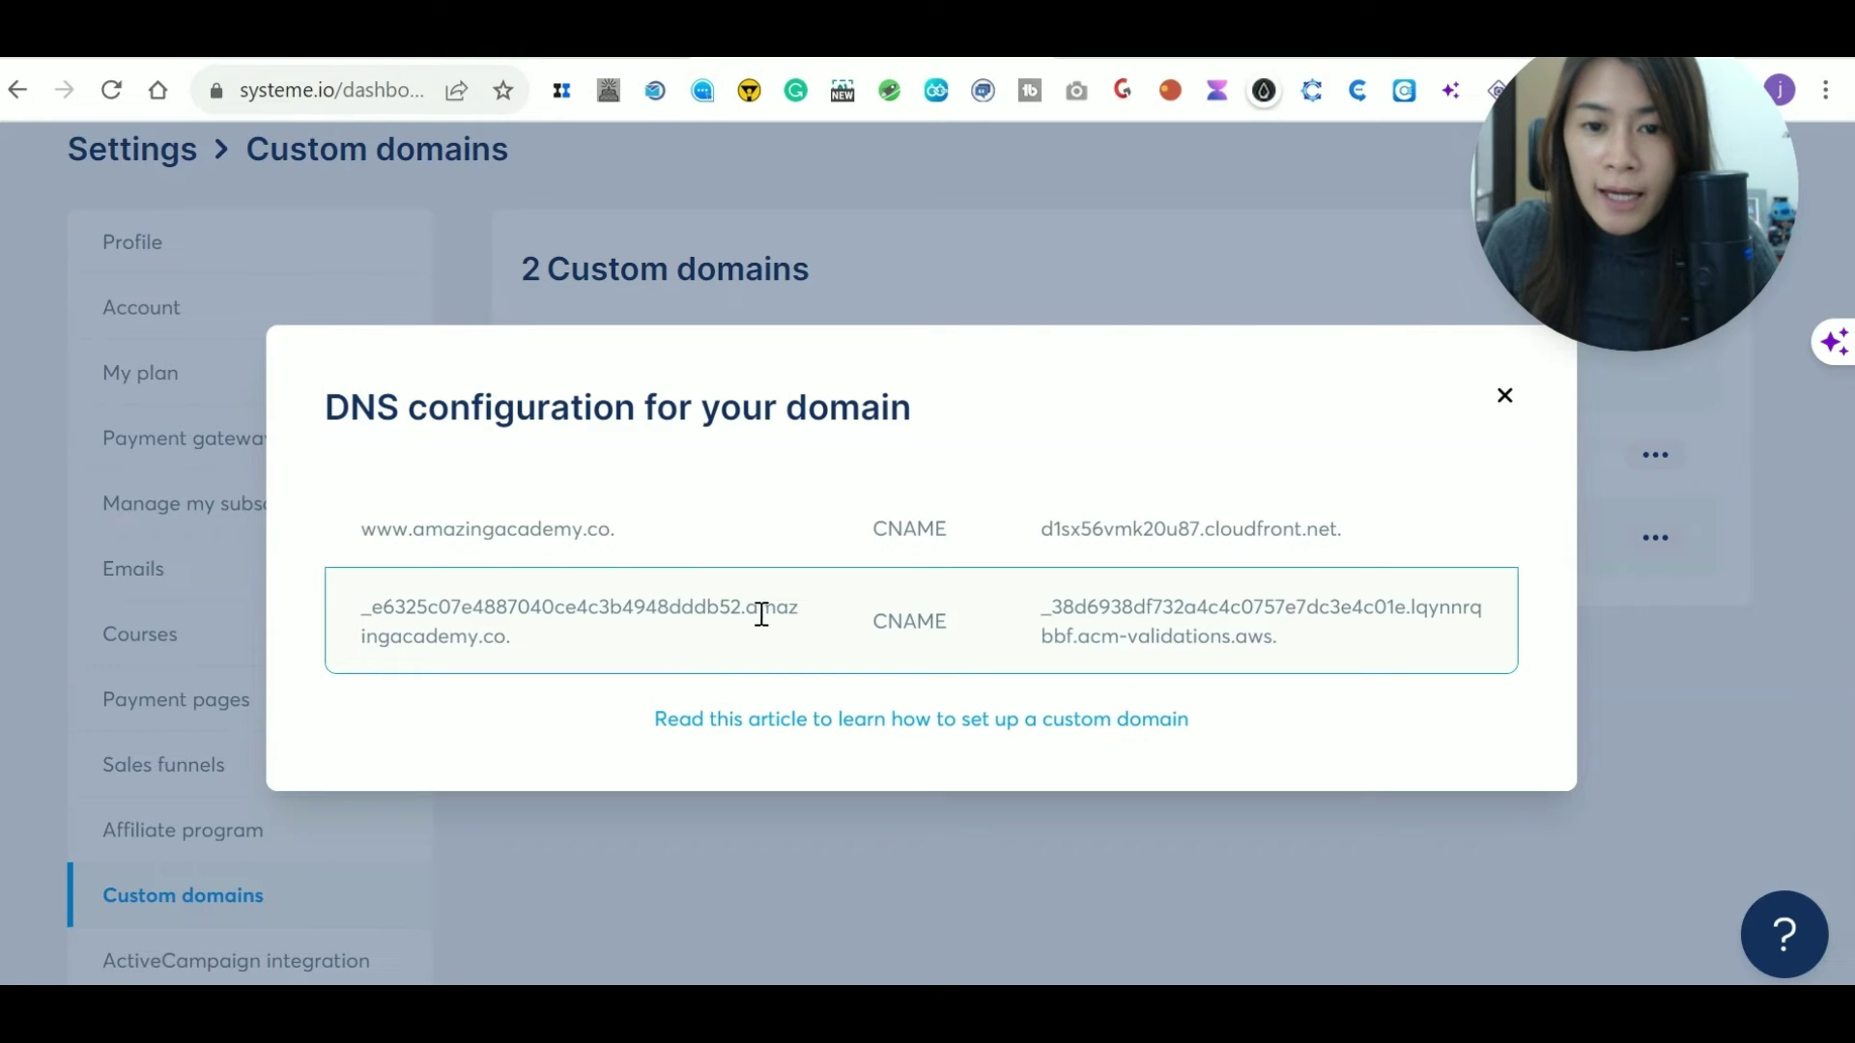
pyautogui.moveTo(741, 608); pyautogui.dragTo(364, 611)
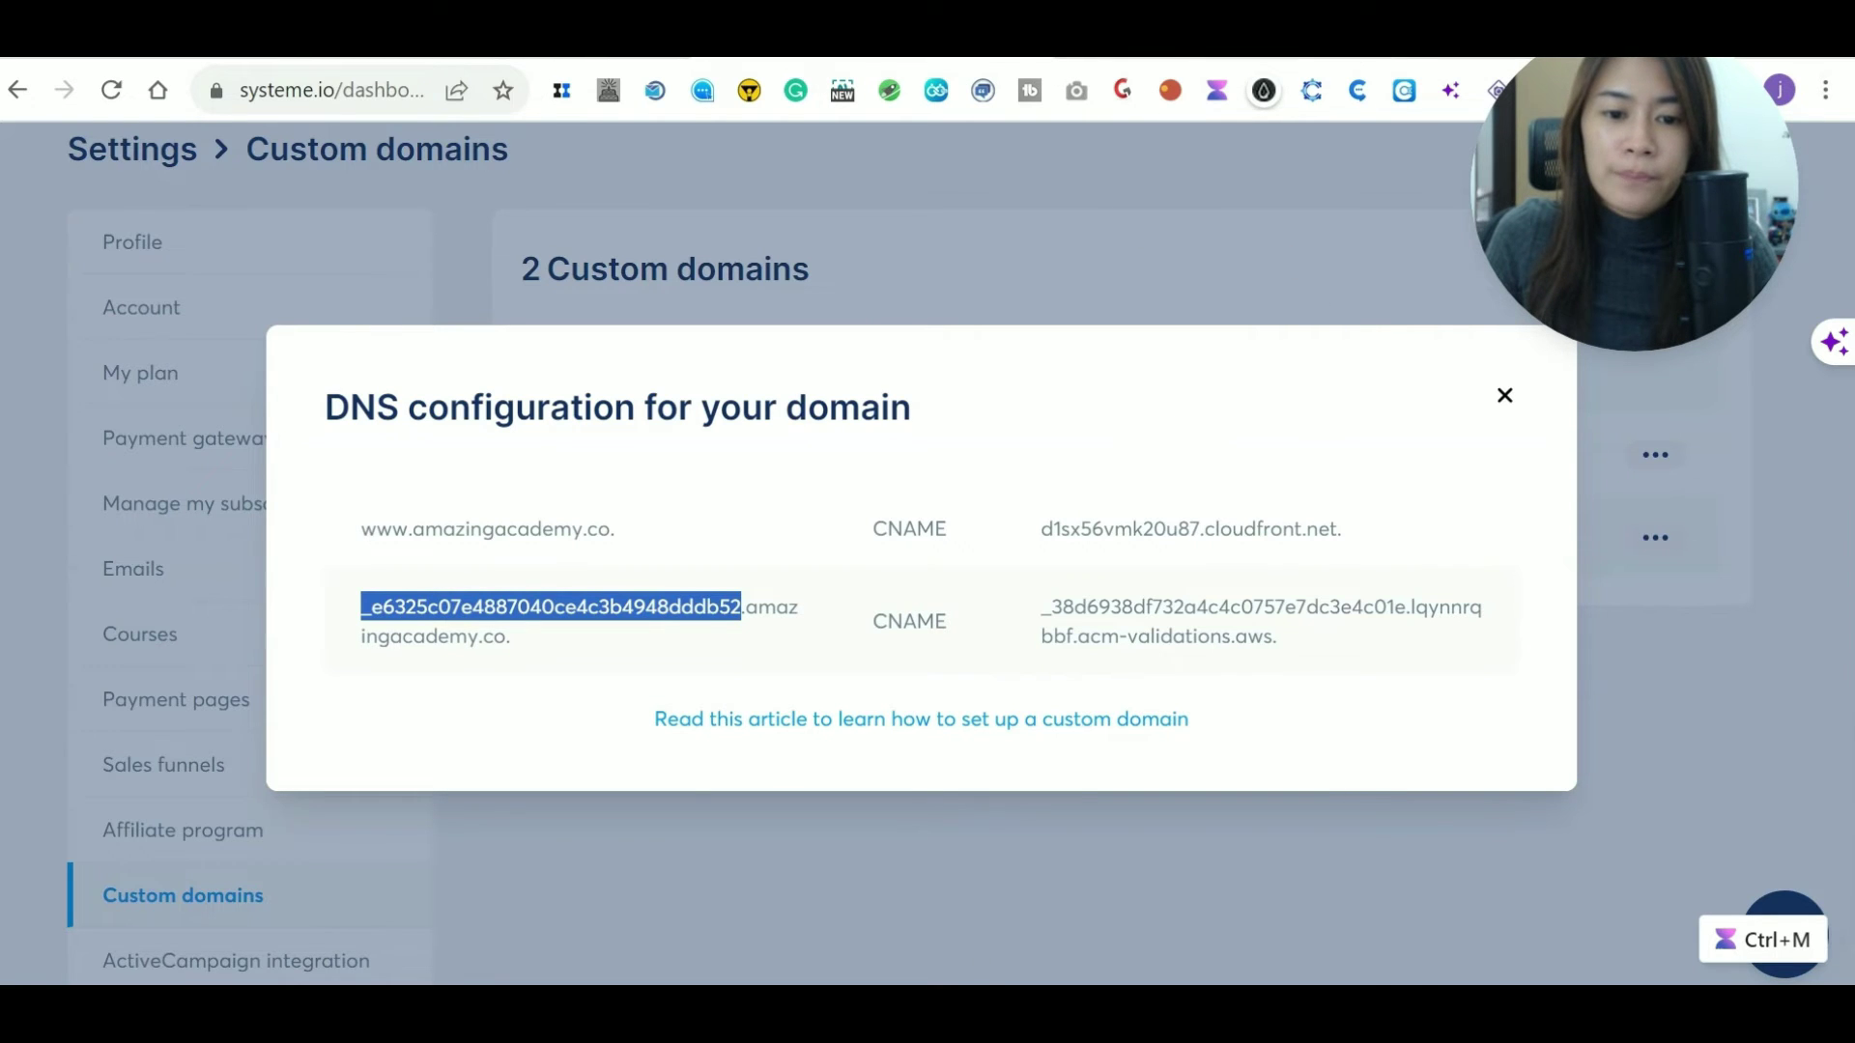
# Fill the second CNAME with the copied host prefix and acm-validations target, and save it.
pyautogui.click(1203, 893)
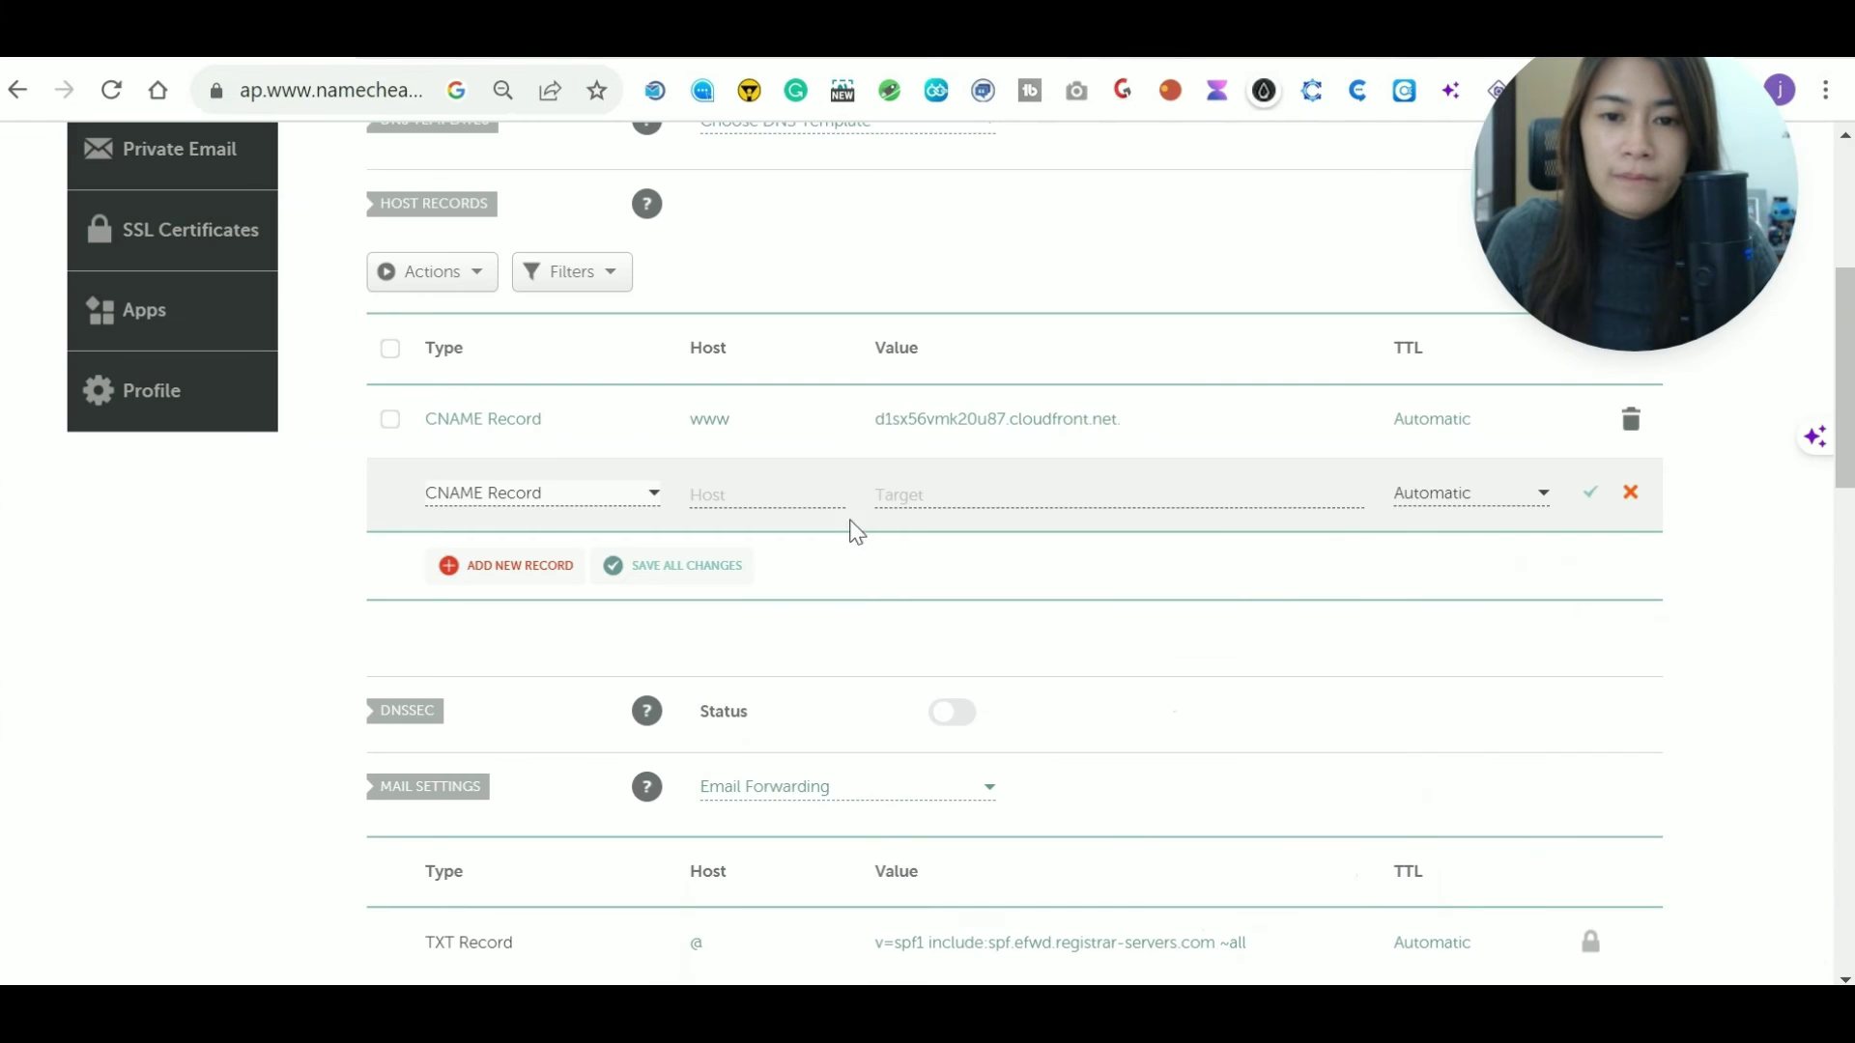
pyautogui.click(761, 495)
pyautogui.hotkey('ctrl', 'v')
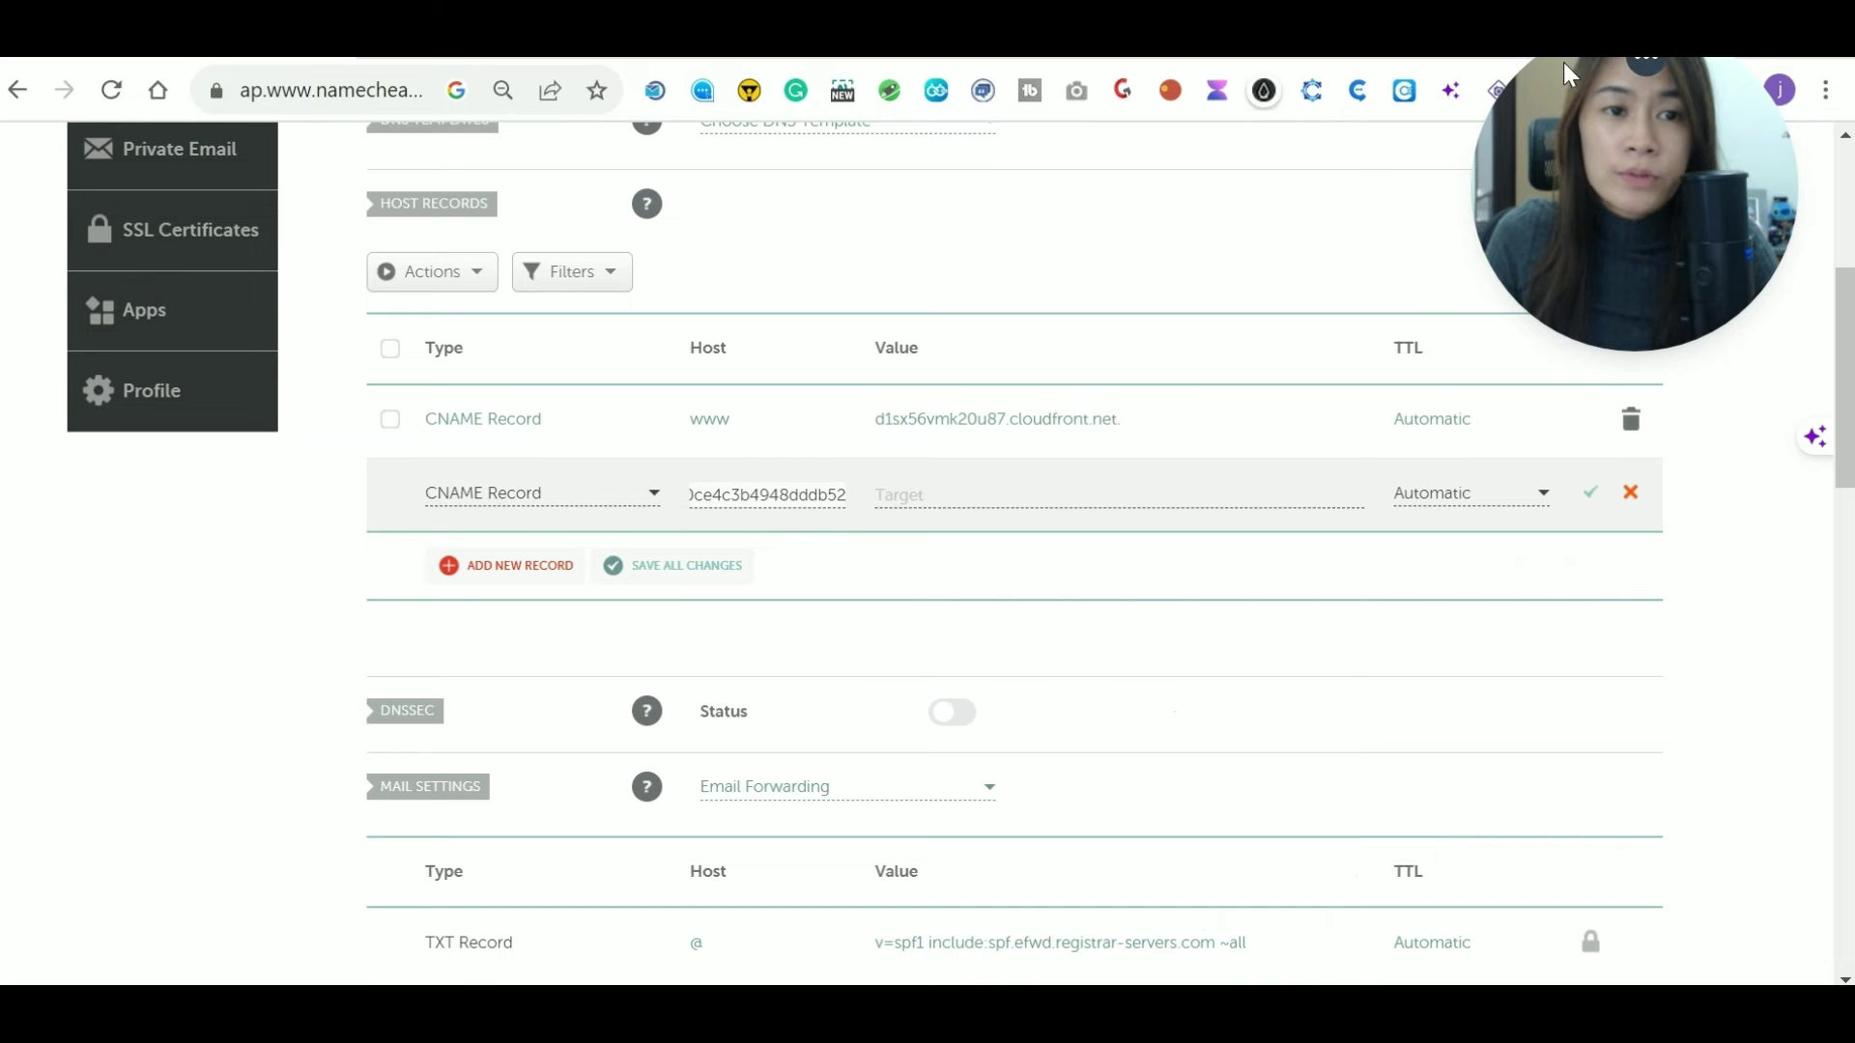
pyautogui.hotkey('alt', 'Tab')
pyautogui.moveTo(1046, 613); pyautogui.dragTo(1277, 638)
pyautogui.hotkey('ctrl', 'c')
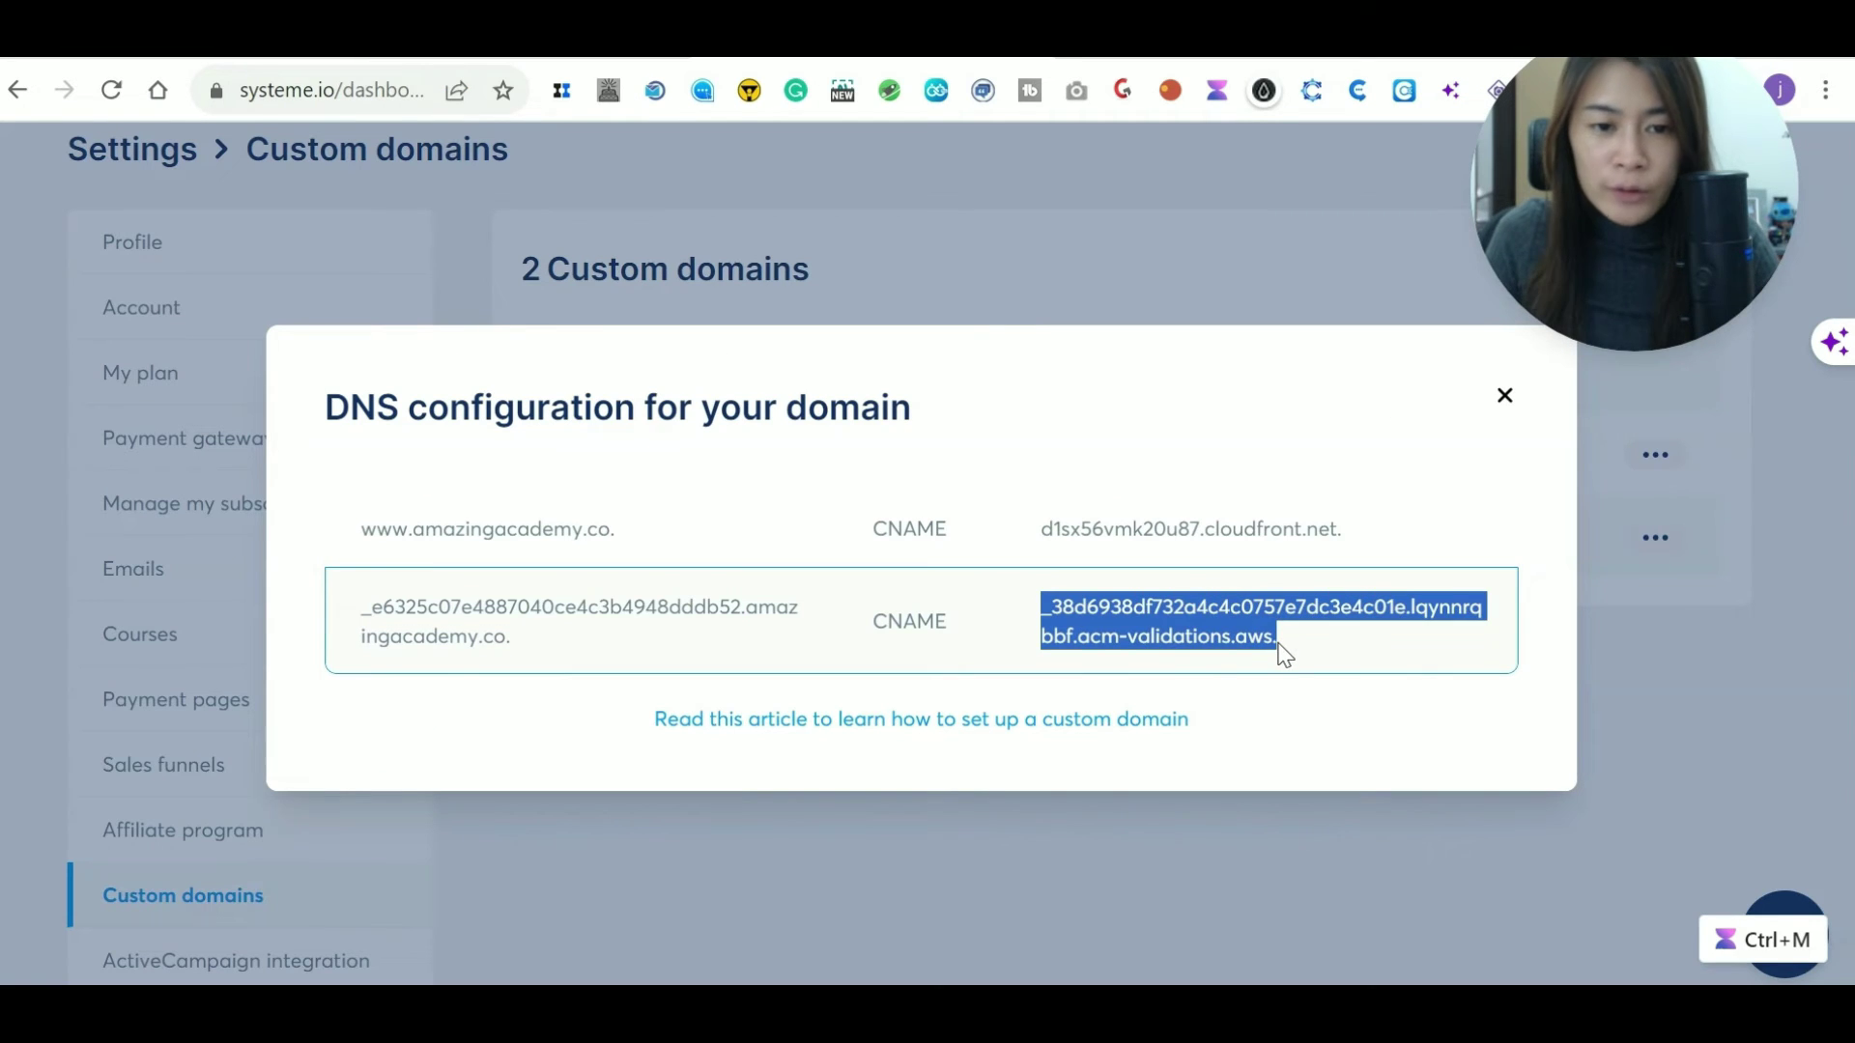
pyautogui.click(1190, 815)
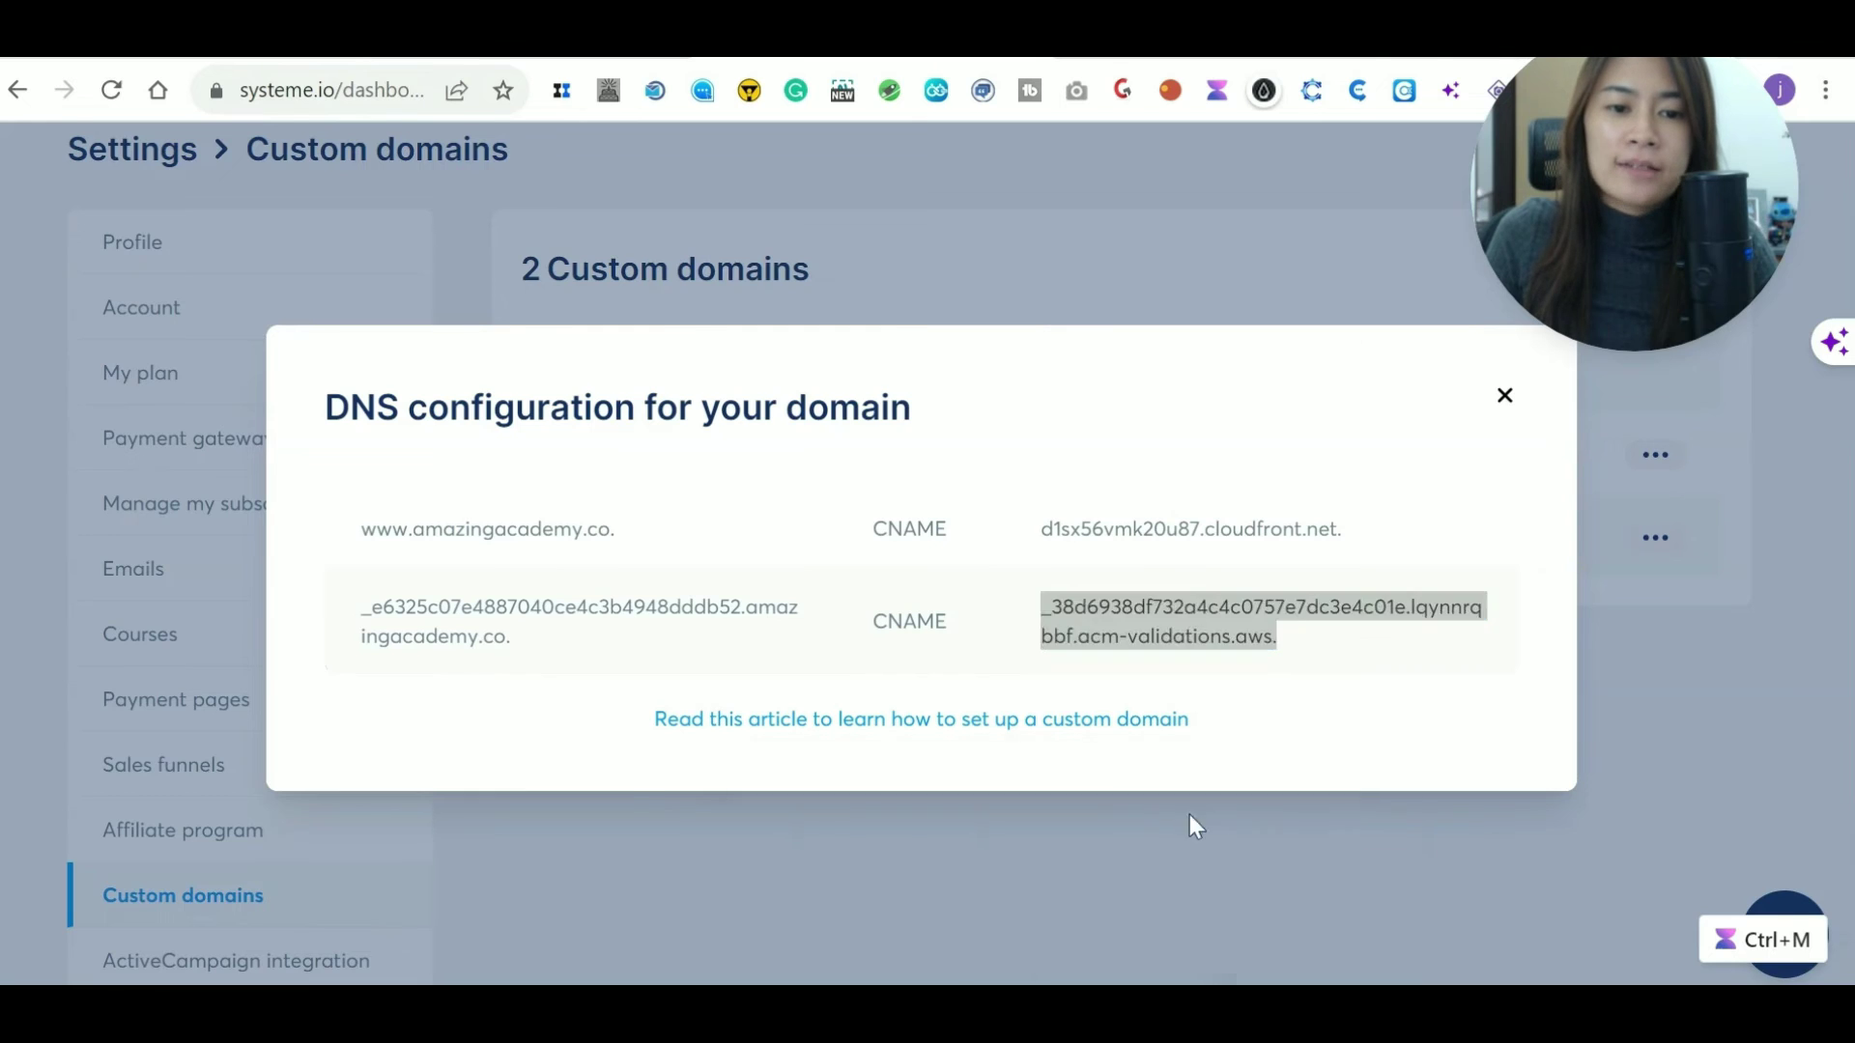
pyautogui.click(1044, 490)
pyautogui.hotkey('ctrl', 'v')
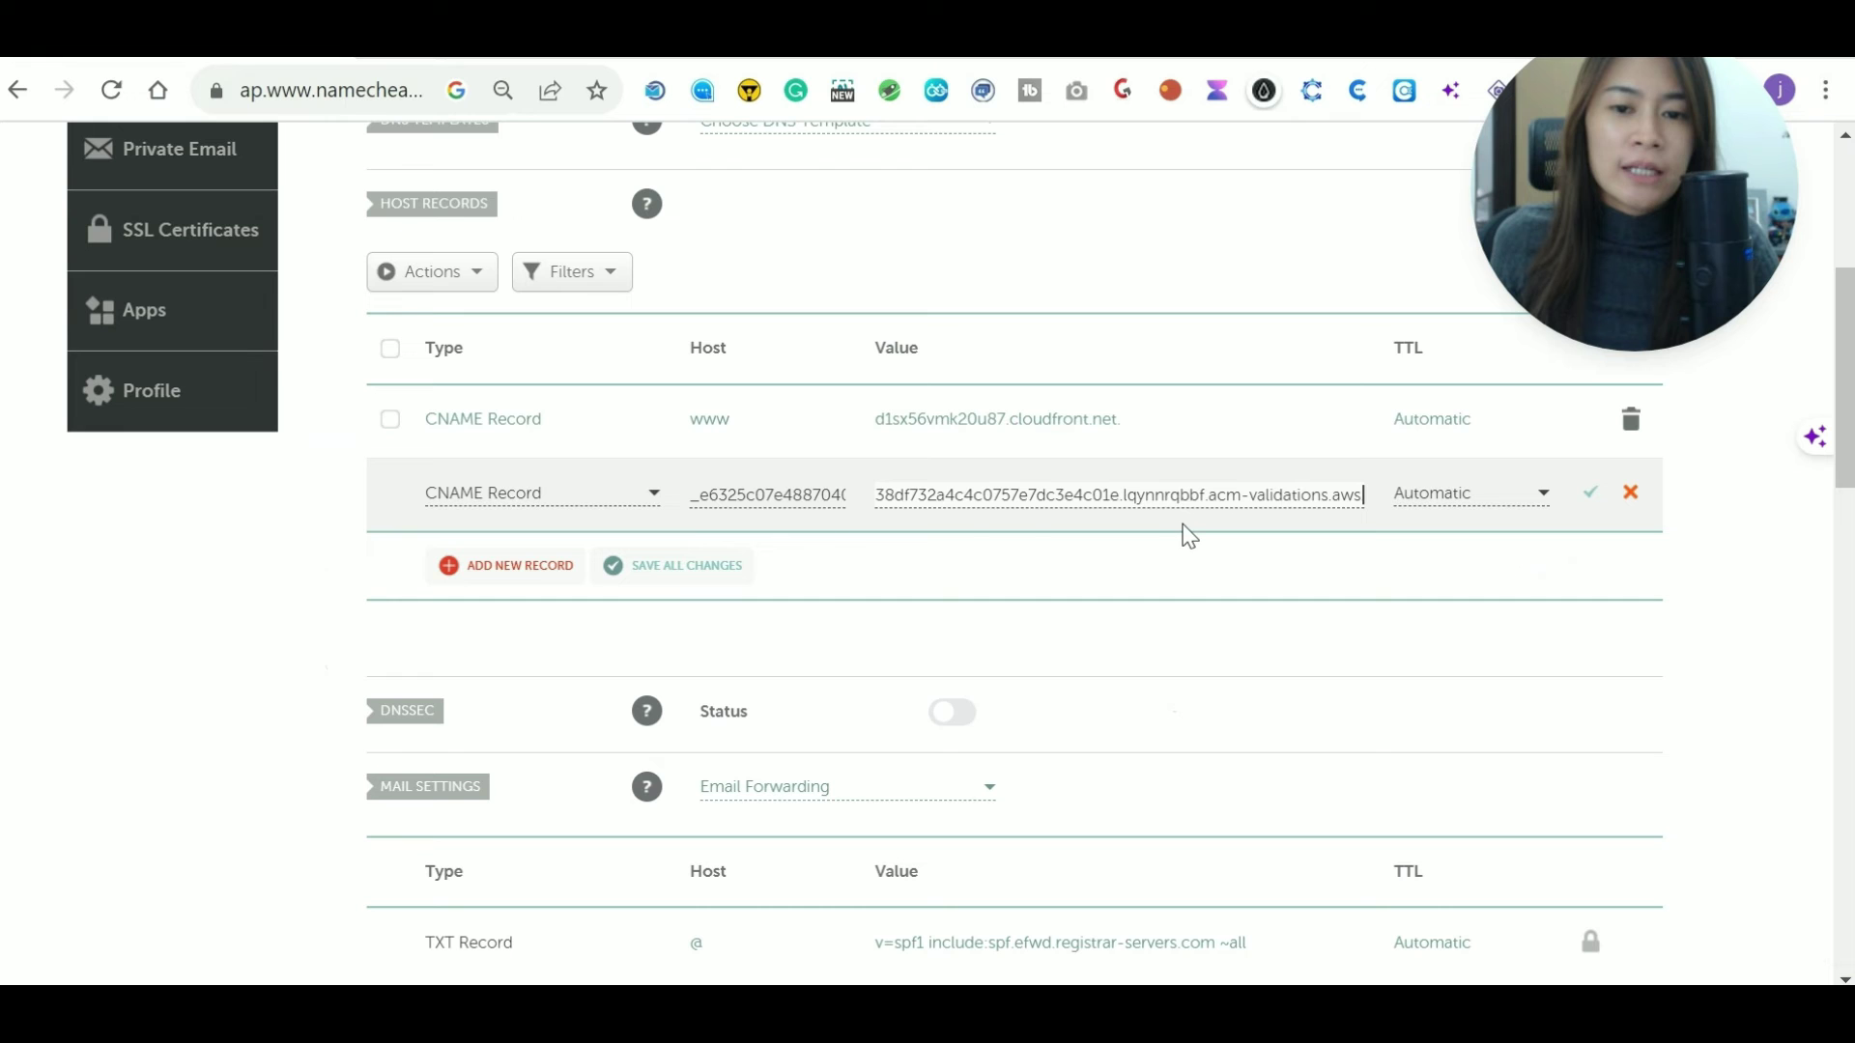
pyautogui.click(1592, 499)
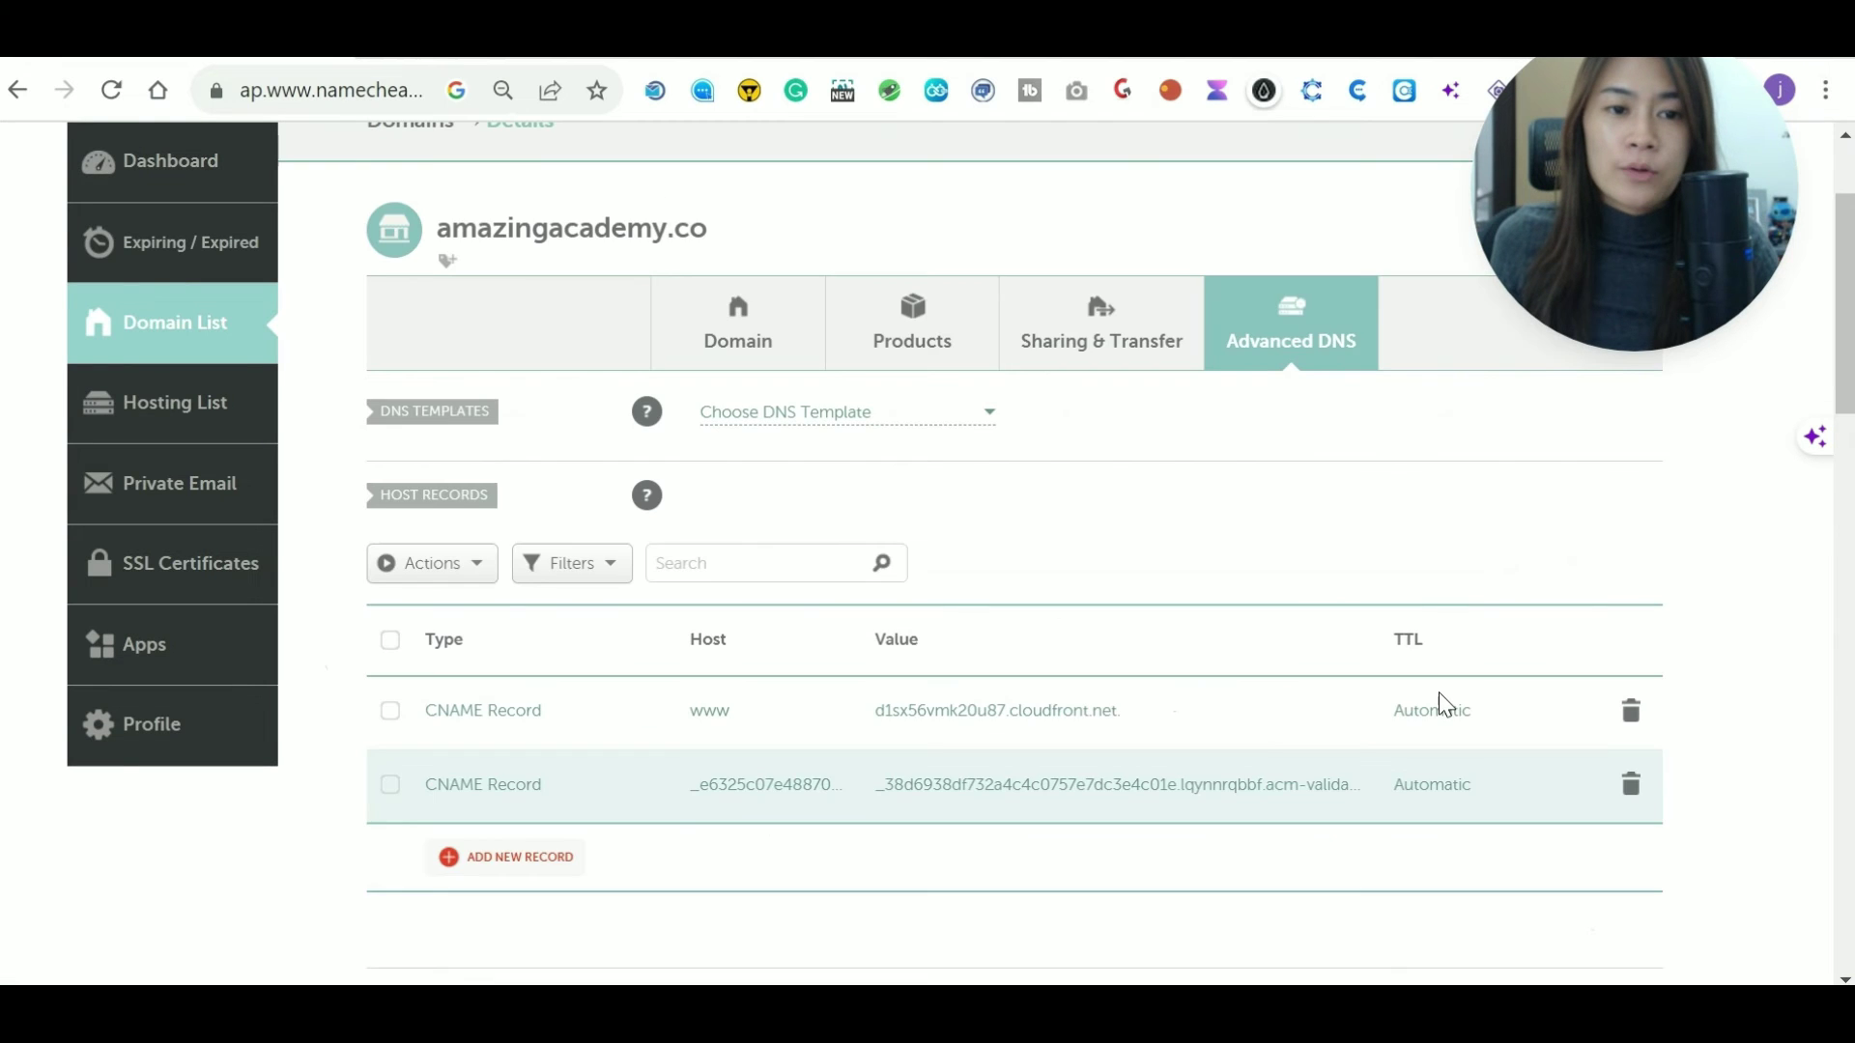
pyautogui.scroll(1, 1001, 498)
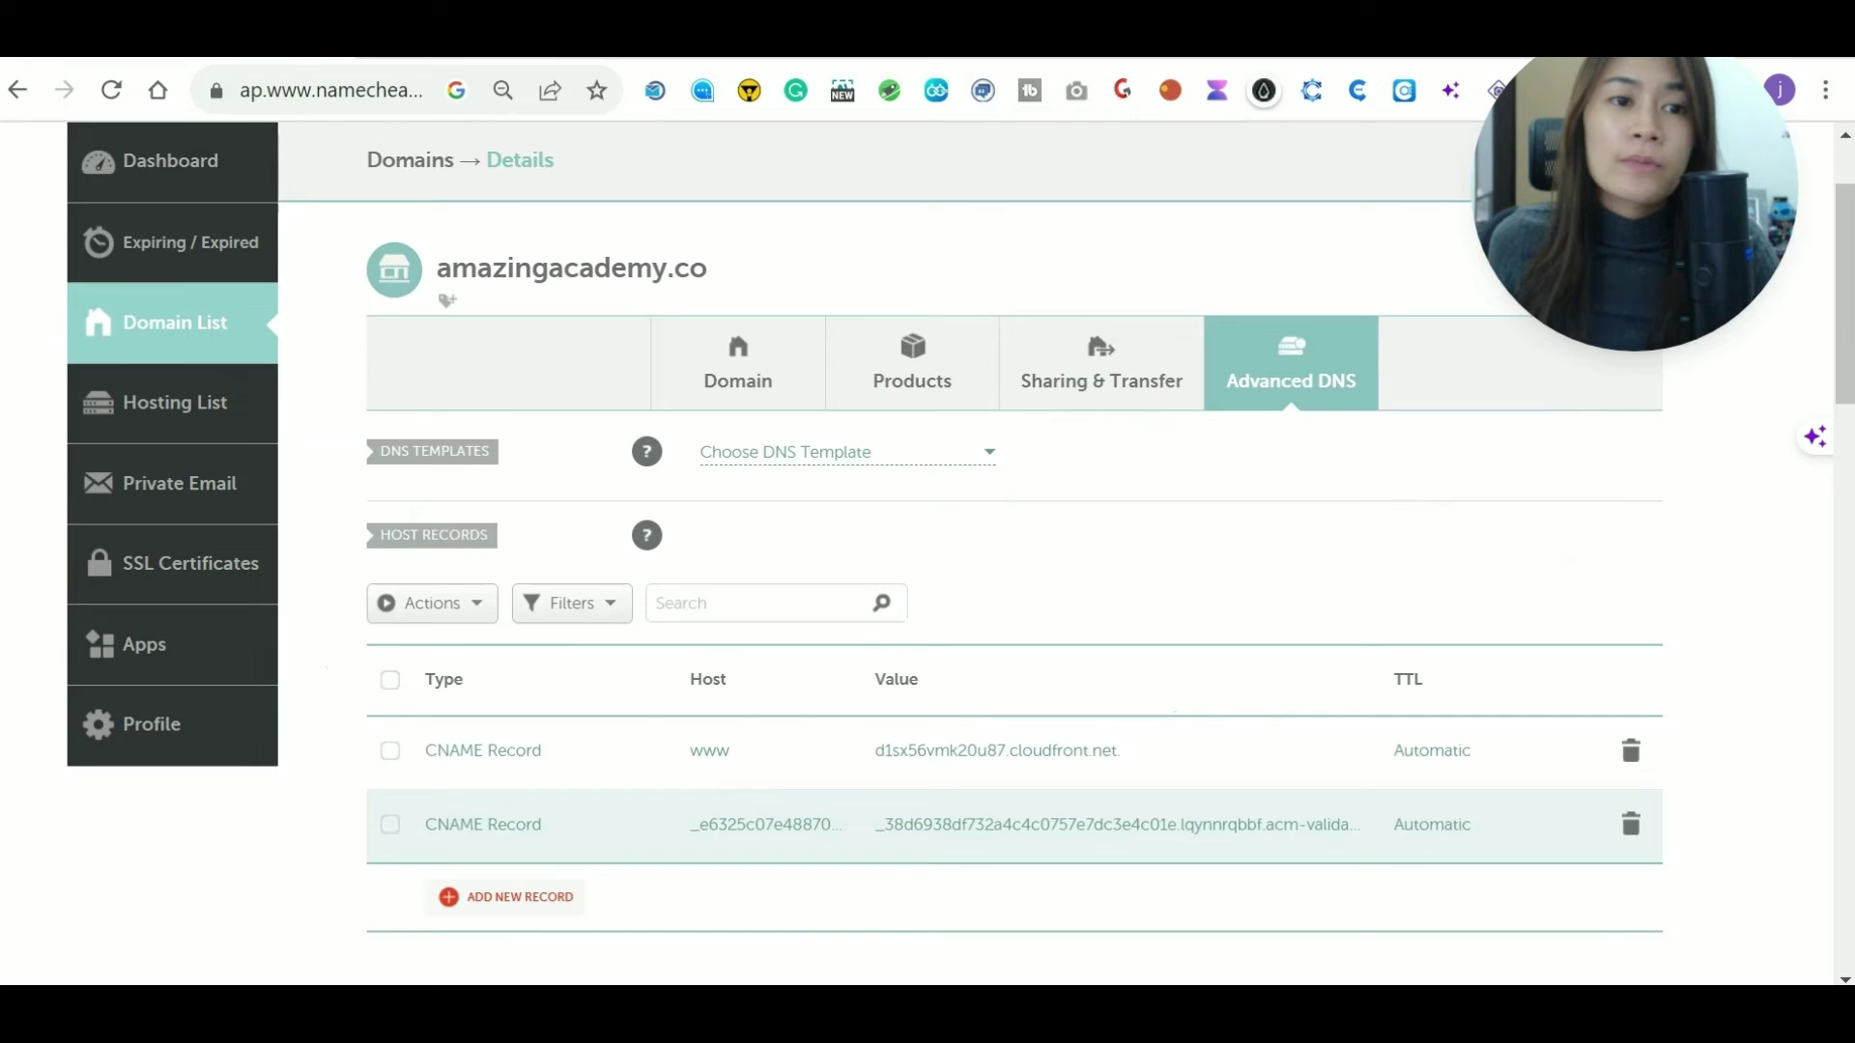
pyautogui.hotkey('ctrl', 'Tab')
pyautogui.click(1505, 397)
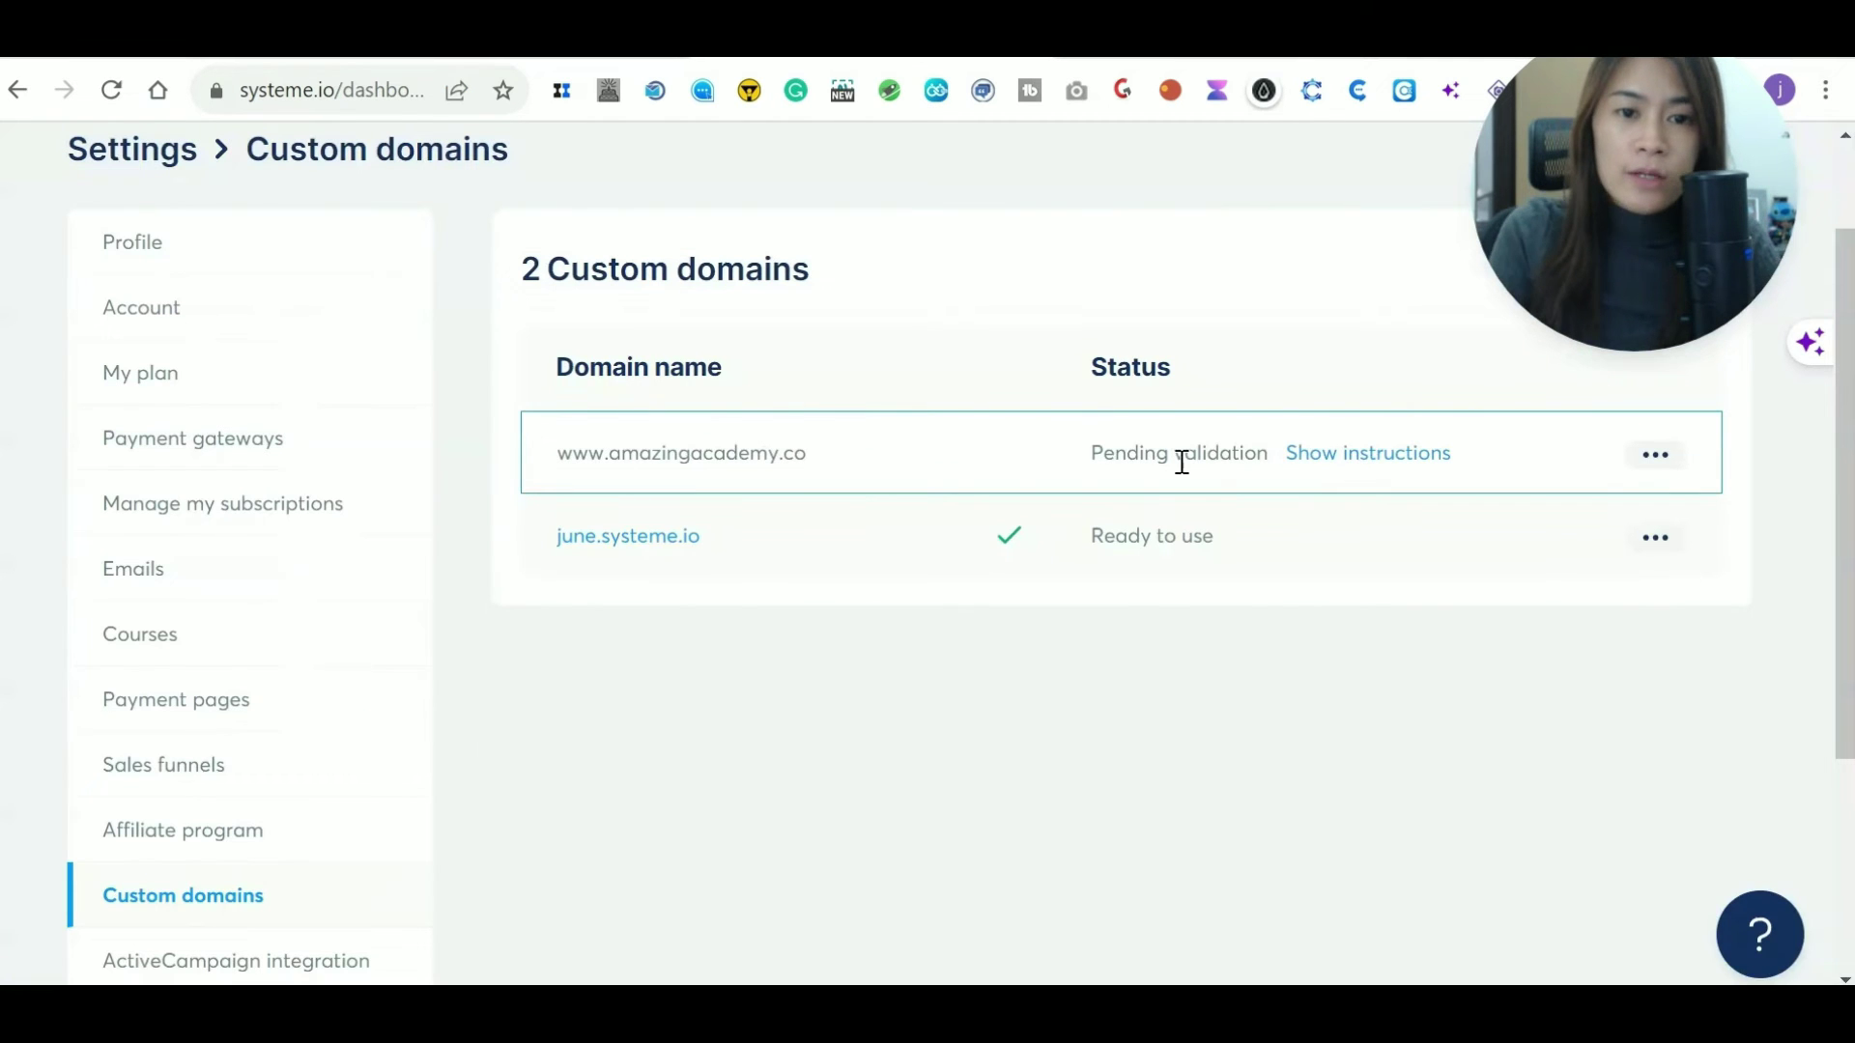
pyautogui.click(377, 108)
pyautogui.press('Return')
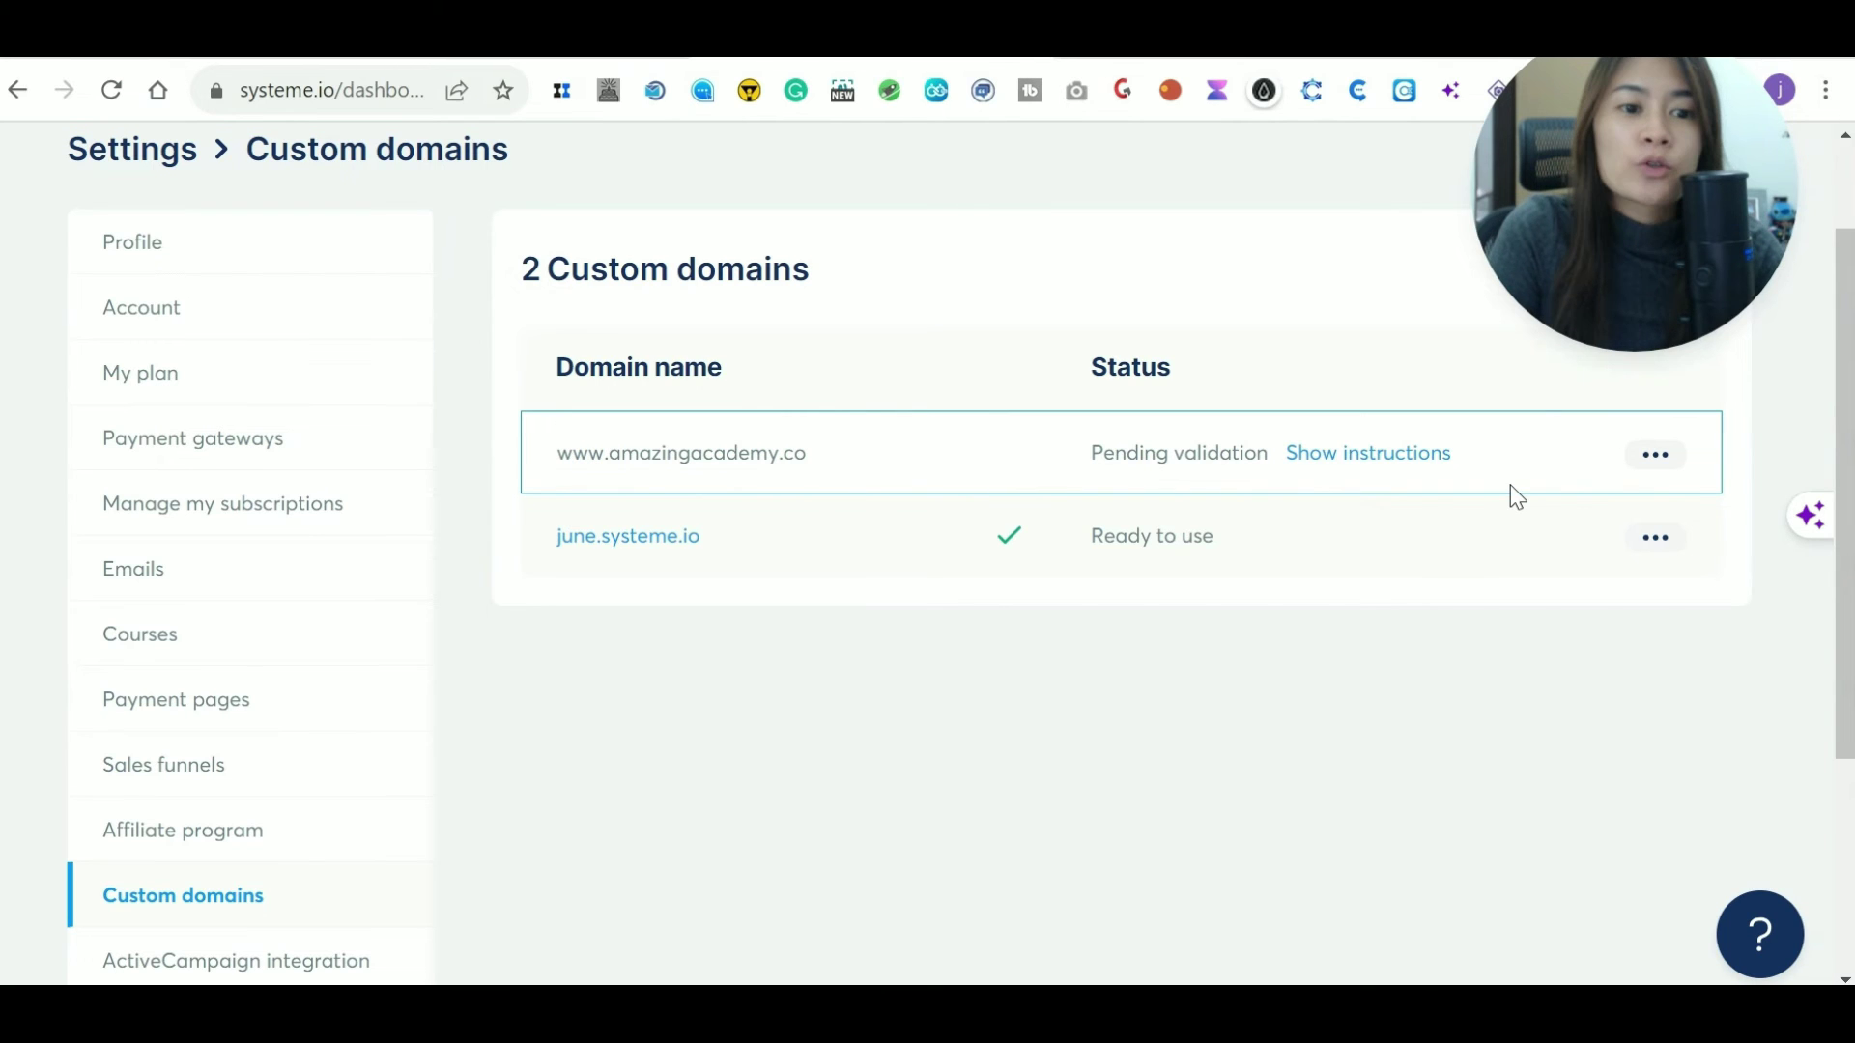
pyautogui.click(1650, 458)
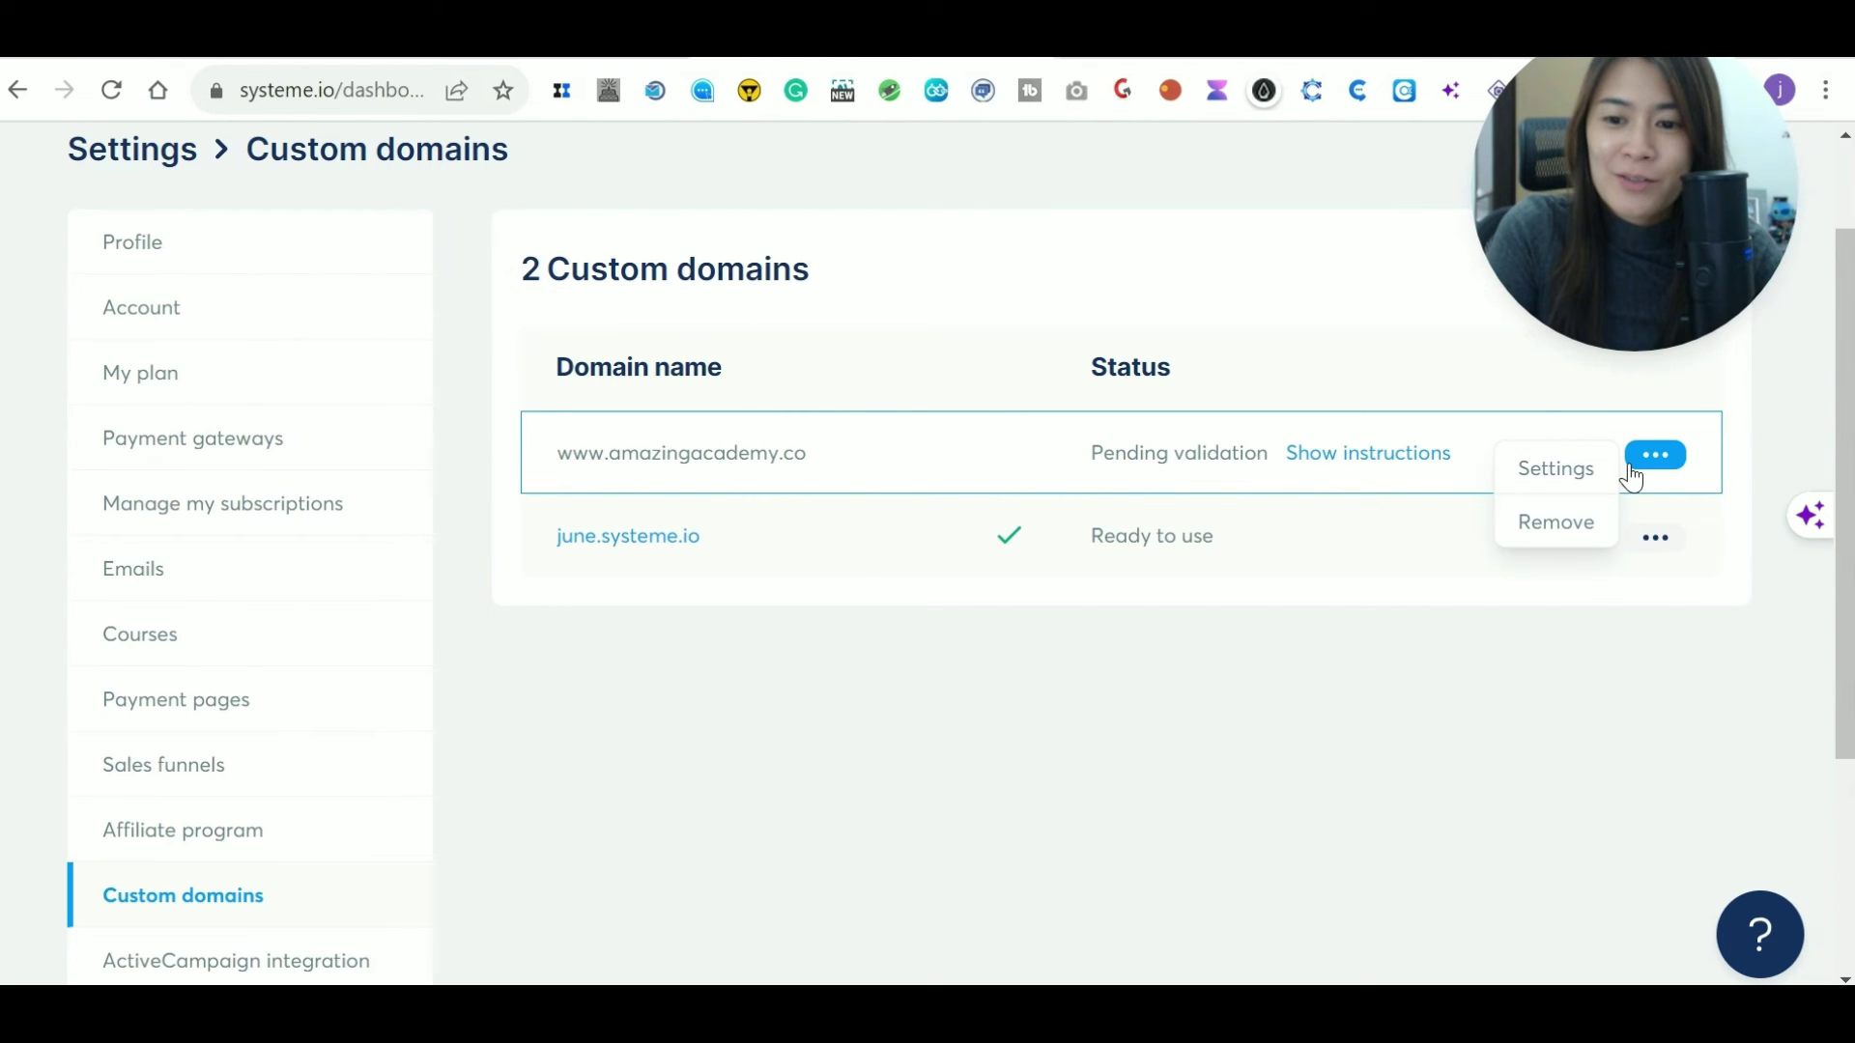
pyautogui.click(792, 666)
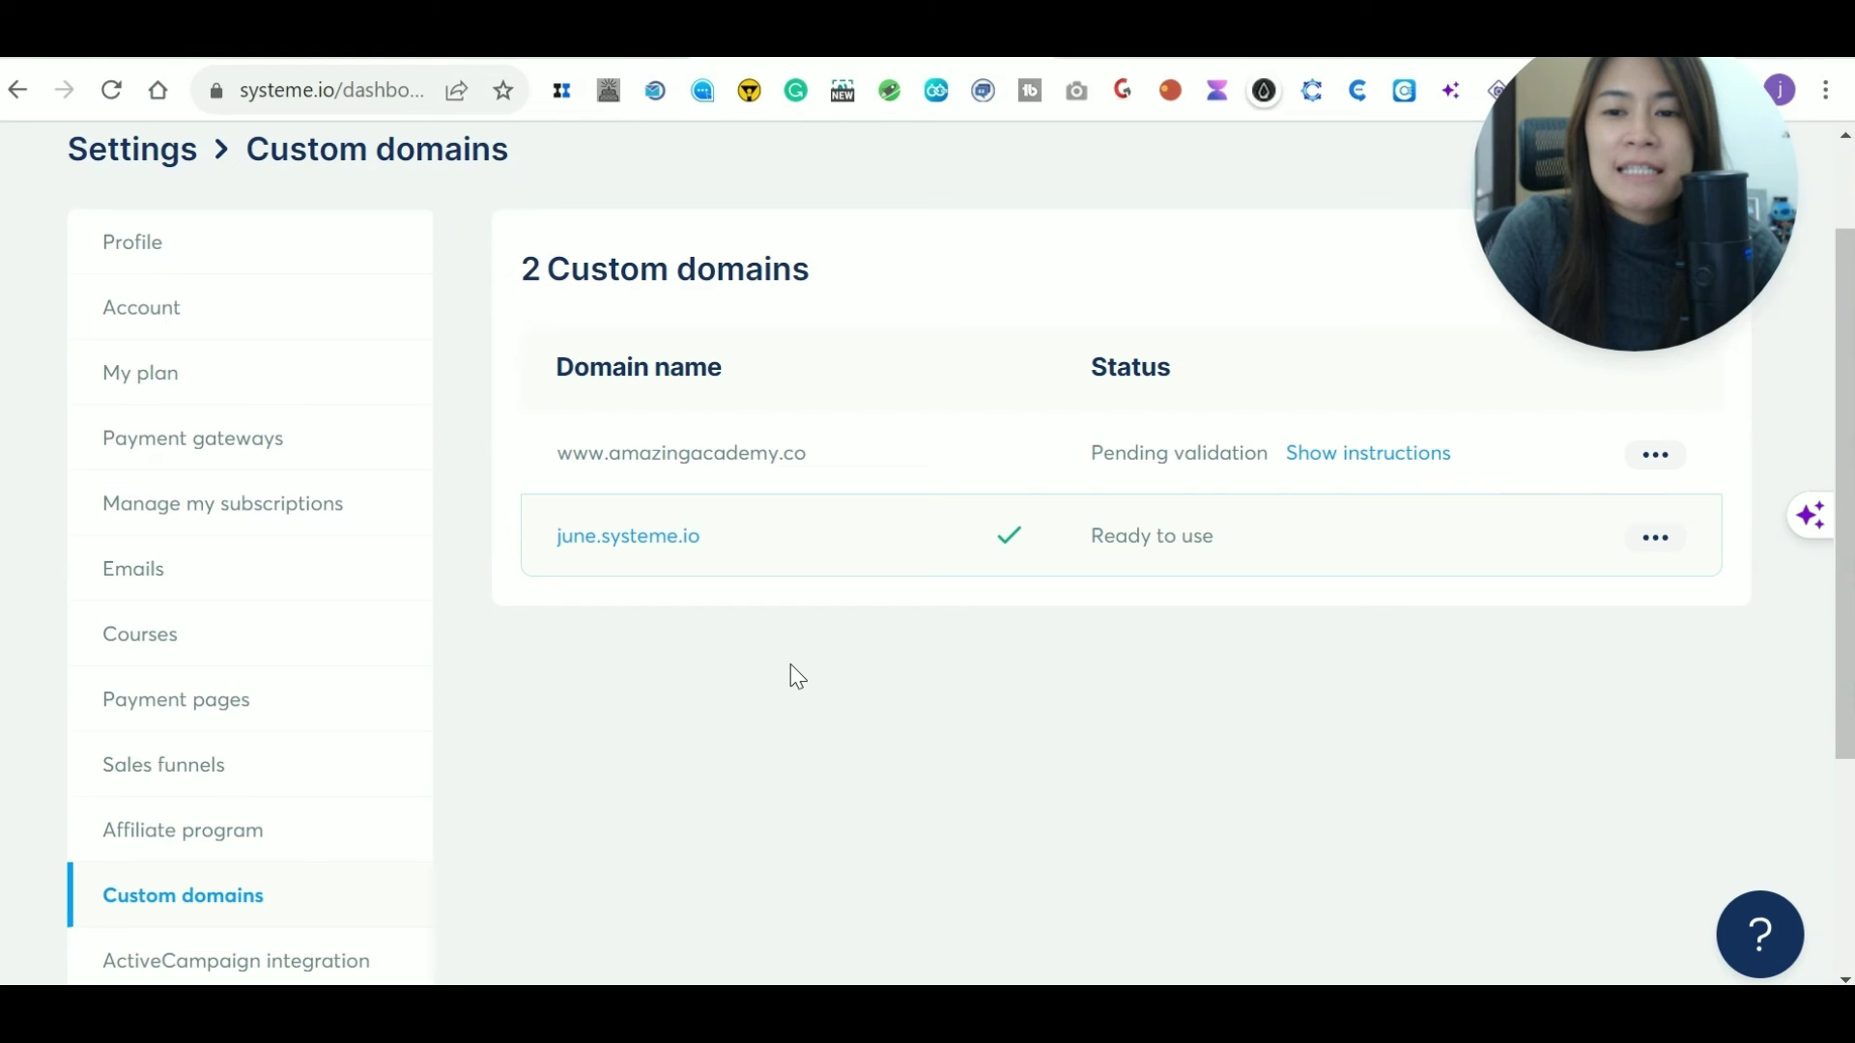